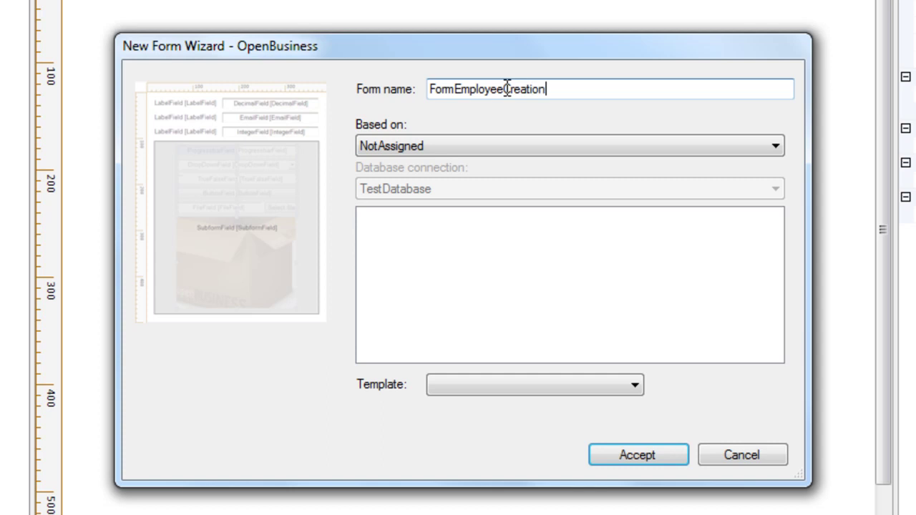
Step: Create the FormEmployeeCreation form based on NotAssigned, using the Basic form template
click(472, 145)
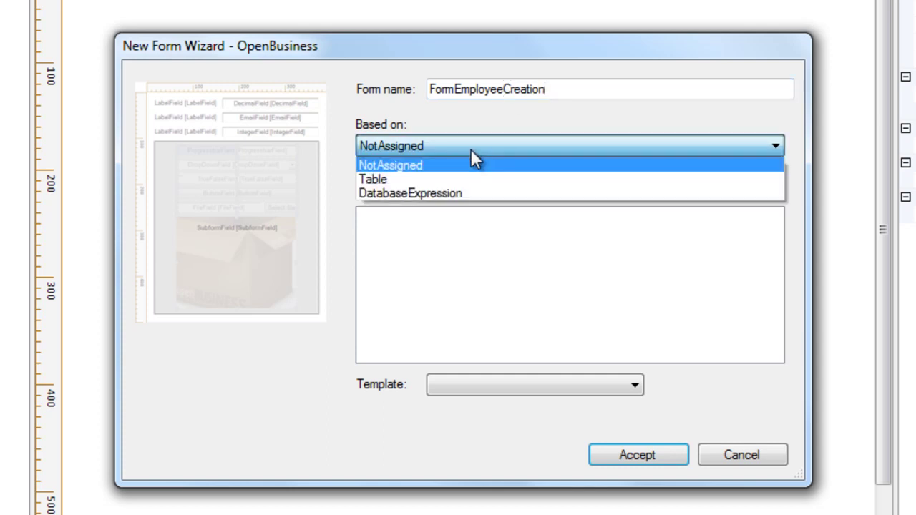
click(442, 165)
click(509, 390)
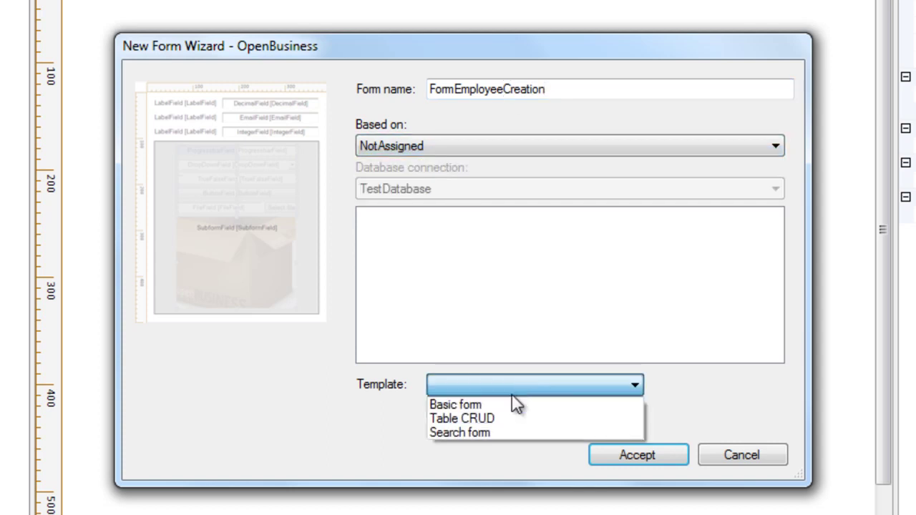
click(474, 405)
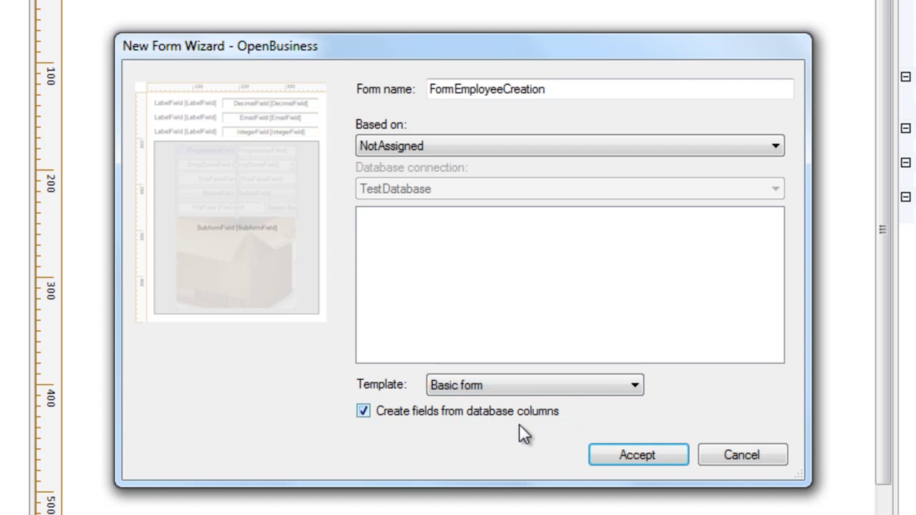
click(624, 452)
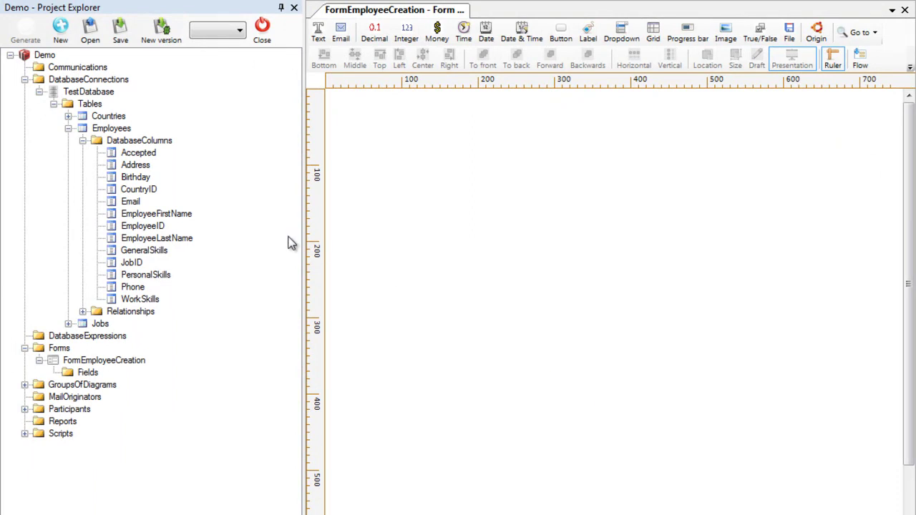
Step: Add the EmployeeFirstName, EmployeeLastName, EmployeeID, Email, Birthday and Address columns of the Employees table to the form in one vertical column
drag(161, 217, 397, 142)
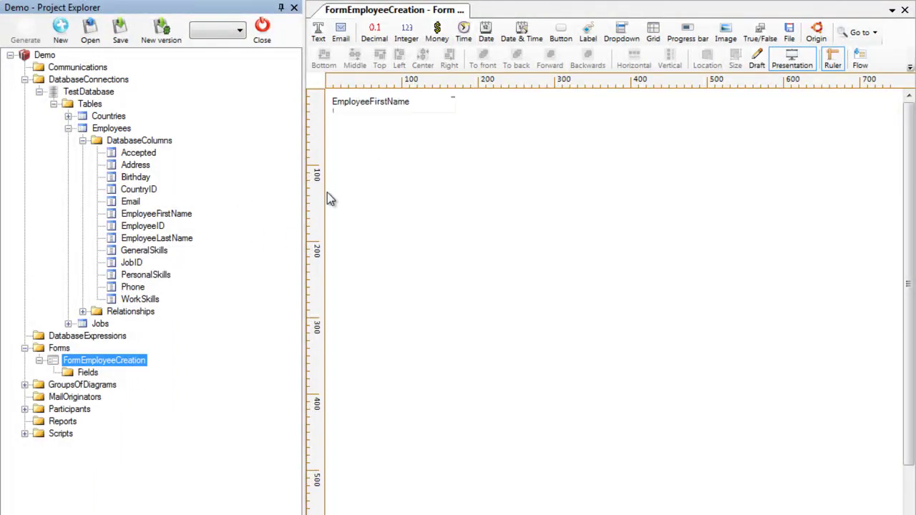
drag(158, 239, 387, 198)
drag(147, 226, 381, 178)
drag(130, 203, 428, 208)
click(134, 178)
drag(133, 178, 401, 196)
drag(139, 167, 369, 199)
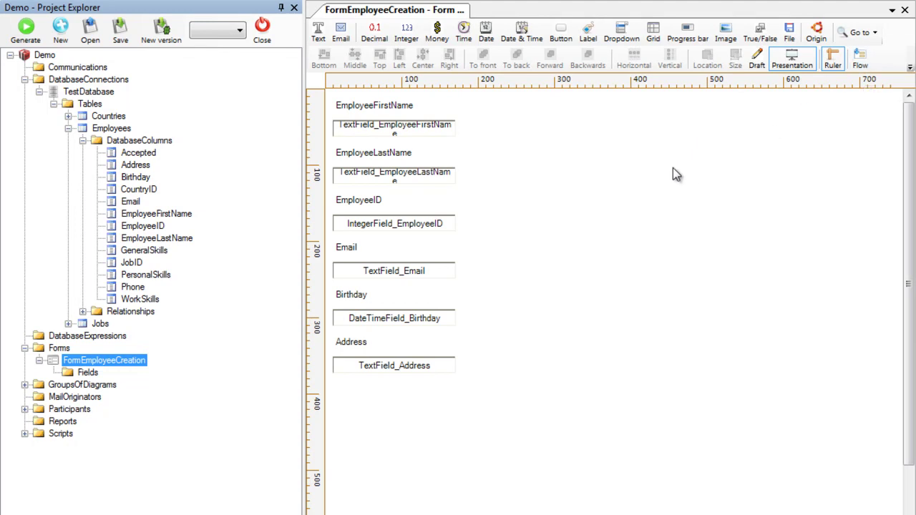
Step: Place a label below the Address field and name it Country
drag(587, 32, 336, 388)
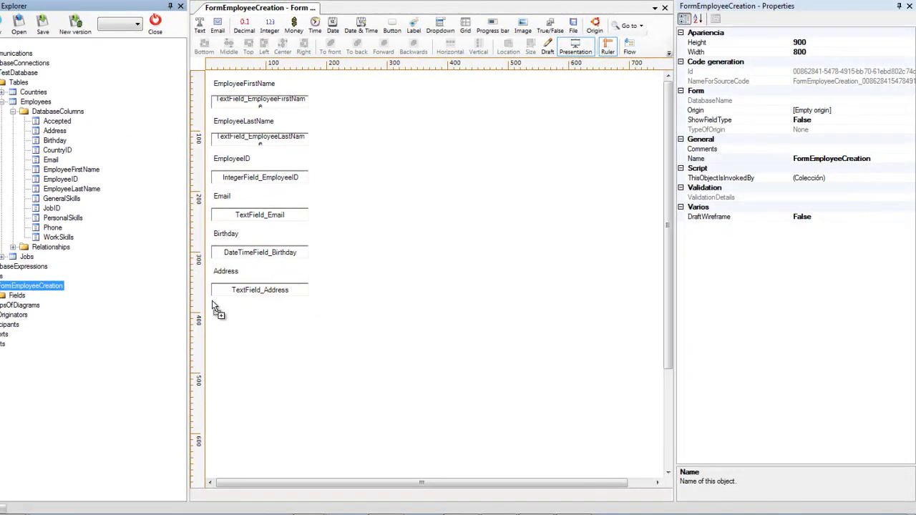
drag(213, 304, 214, 305)
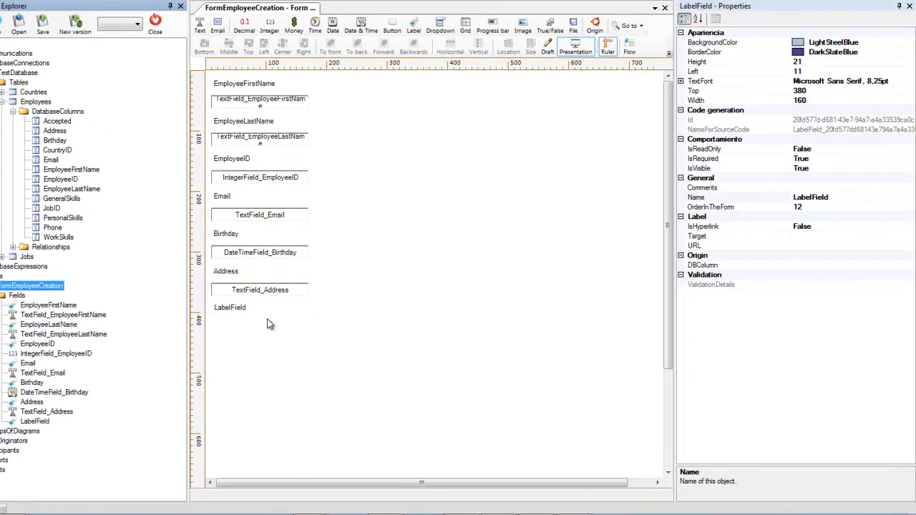
click(236, 309)
click(750, 201)
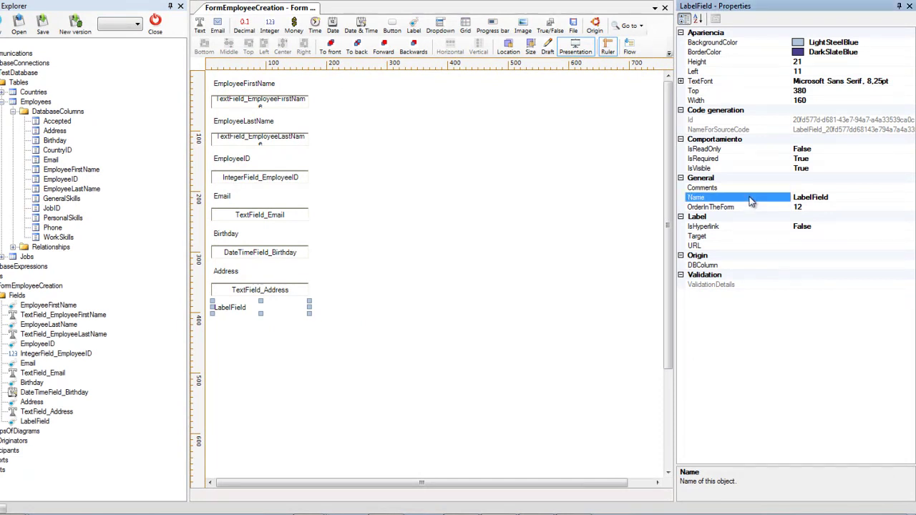
text(Country)
key(Return)
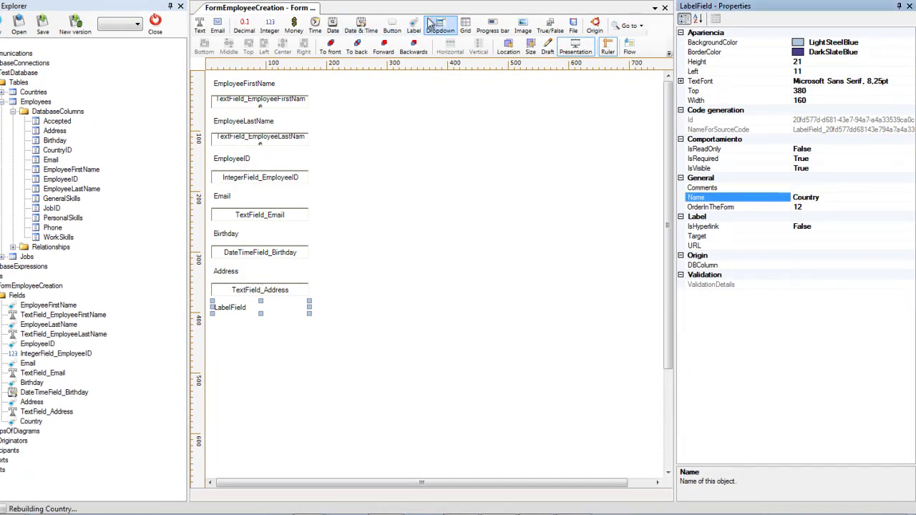
Step: Add a dropdown named ddCountry below the Country label, and place the Employees table's Phone column beneath it
drag(243, 318, 247, 327)
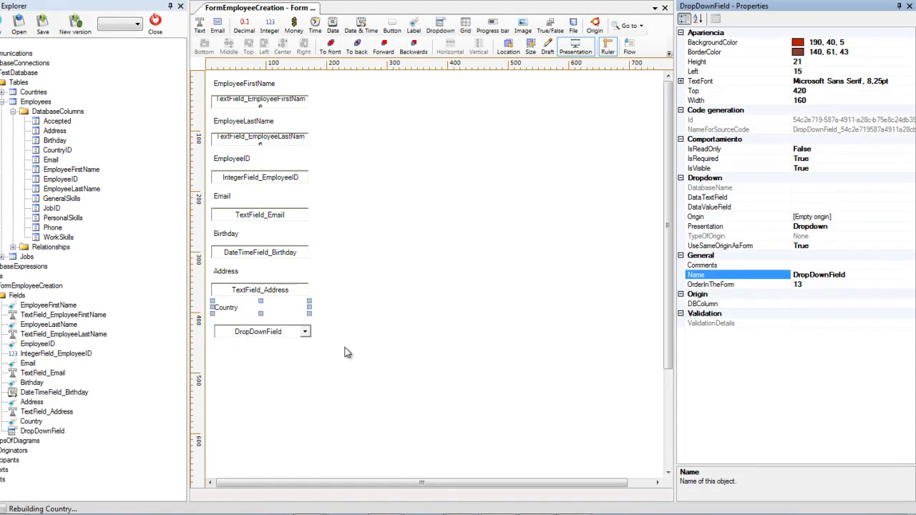
click(730, 279)
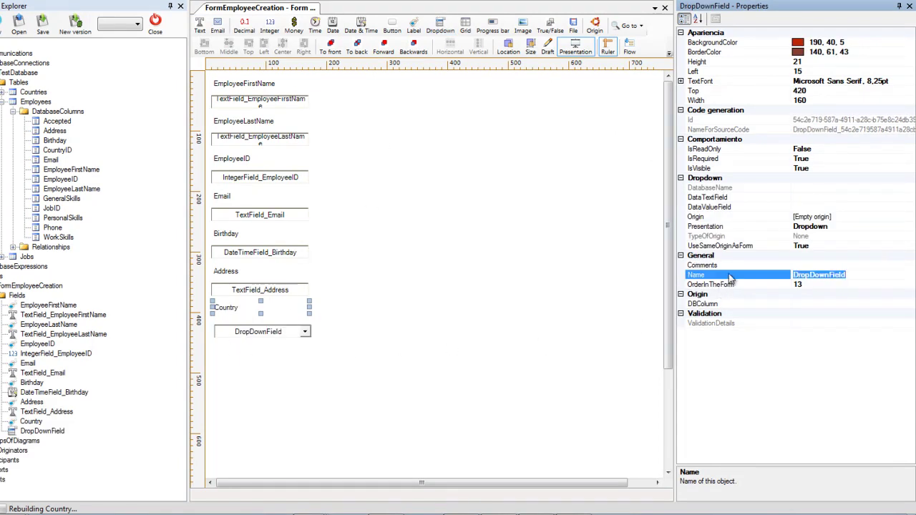
text(ddCountry)
key(Return)
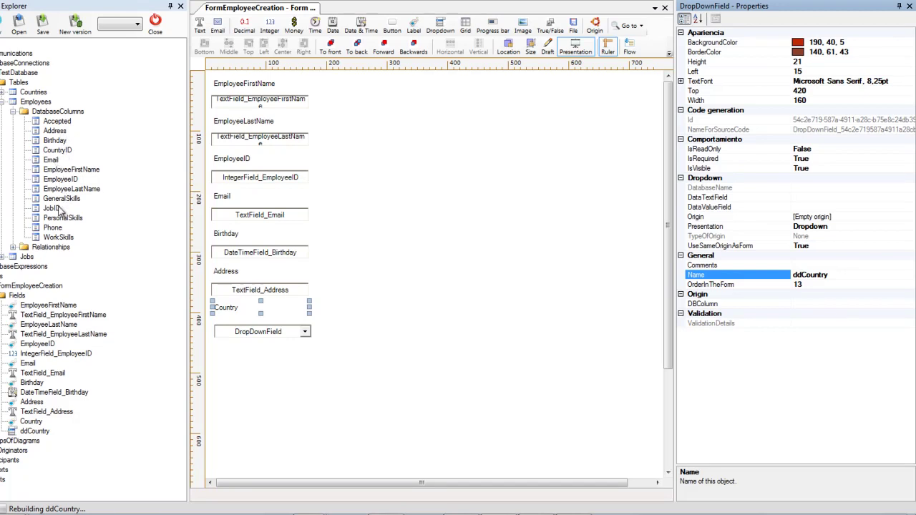
click(578, 414)
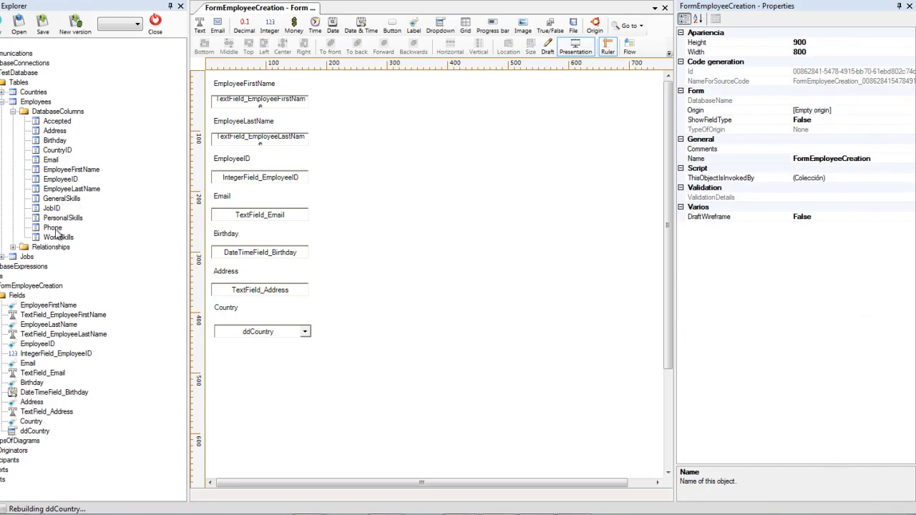
drag(55, 233, 279, 375)
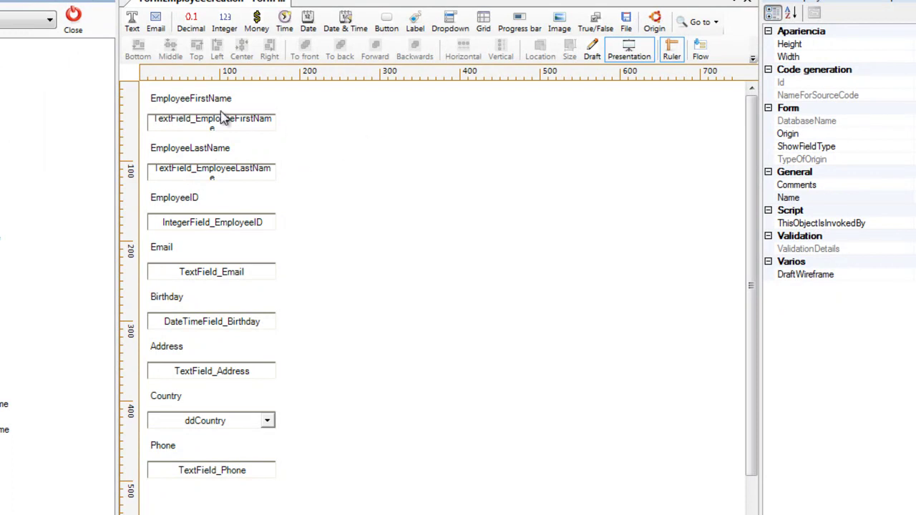
Step: Rename the EmployeeFirstName label as Employee and delete the EmployeeLastName label
click(197, 102)
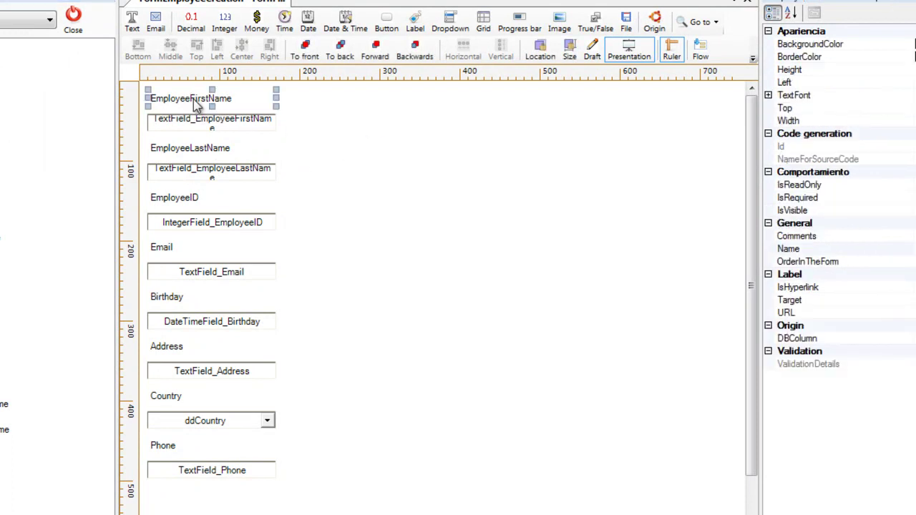
click(828, 249)
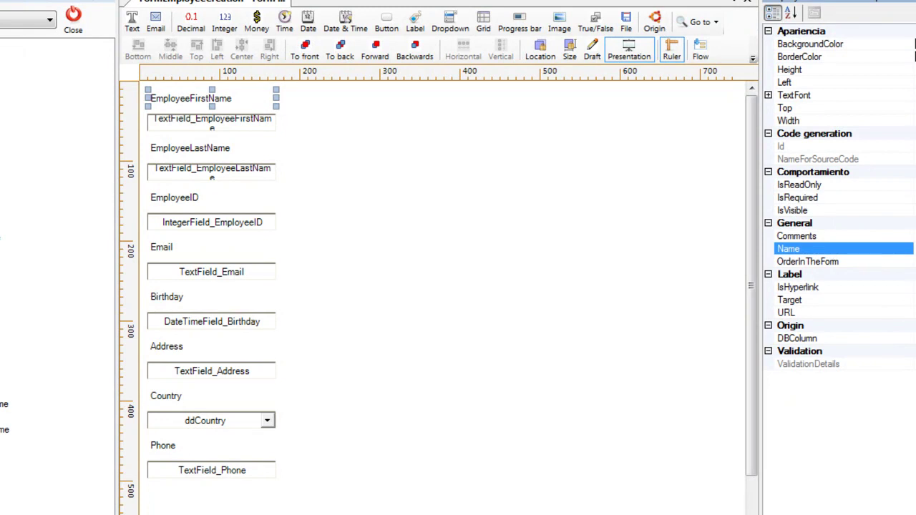
click(201, 150)
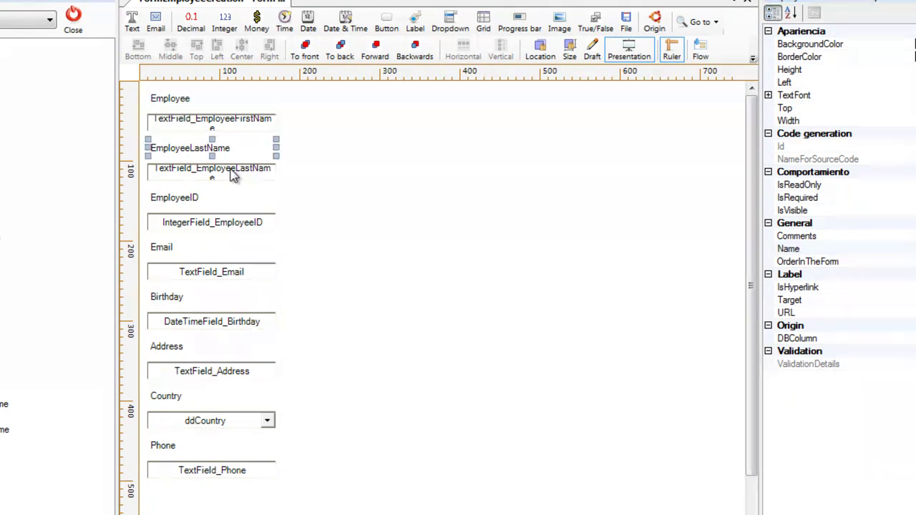
key(Delete)
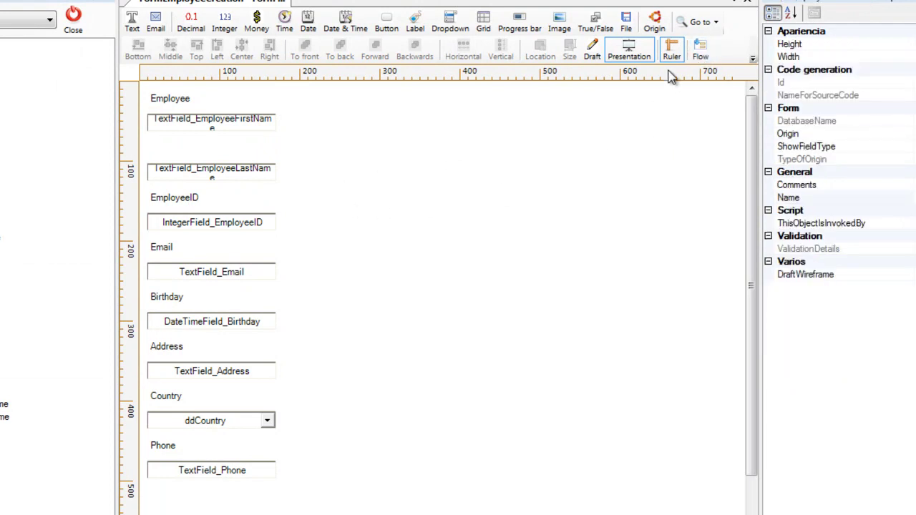
Step: Place the last name field beside the first name field, and move the EmployeeID label and field up beneath them
click(700, 49)
drag(200, 146, 334, 120)
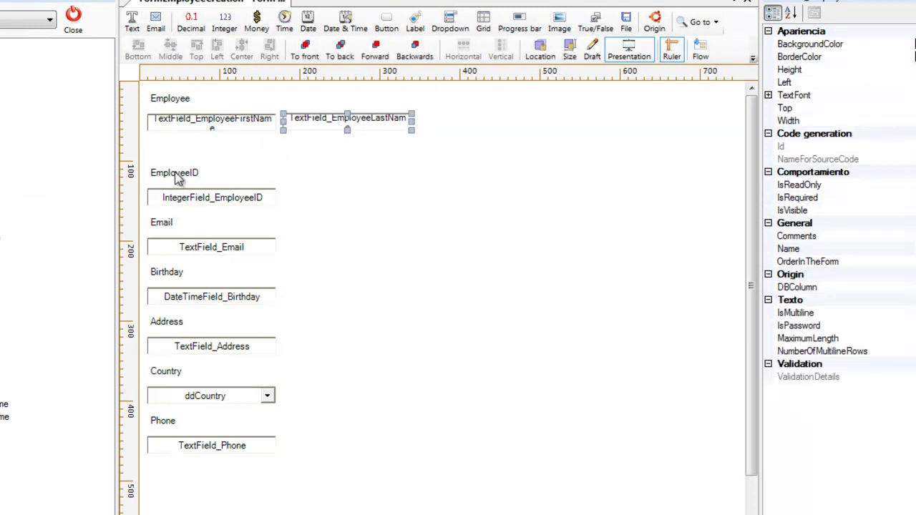
drag(179, 179, 179, 152)
drag(329, 122, 180, 126)
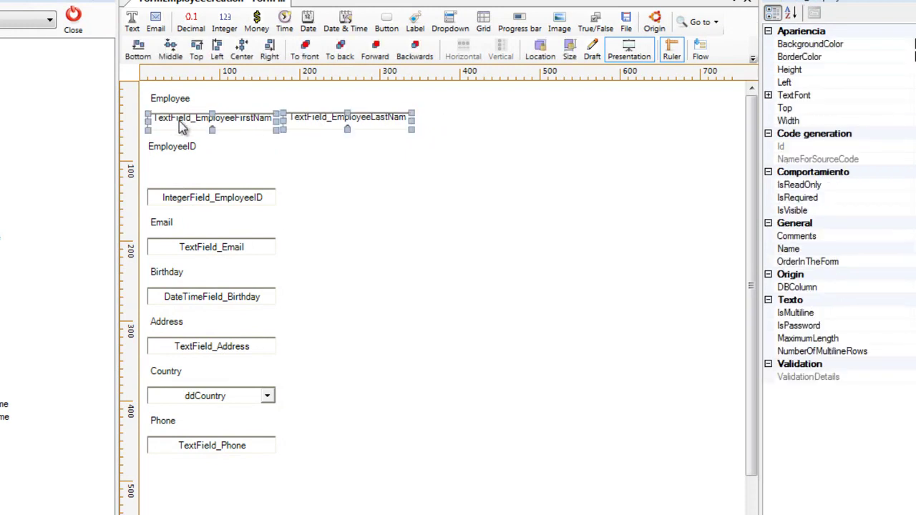
drag(156, 148, 169, 140)
drag(194, 201, 200, 159)
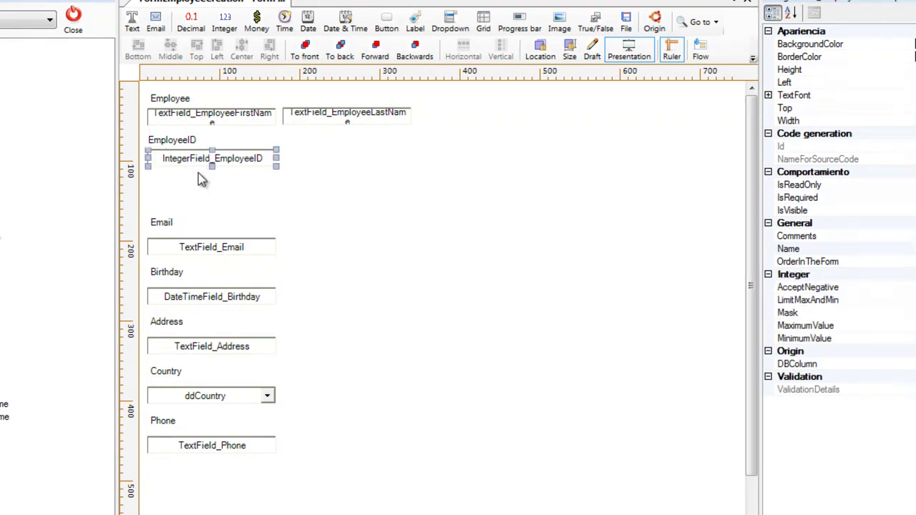
Step: Move the Email and Birthday labels and their fields up to close the gaps below the EmployeeID field
drag(164, 226, 161, 190)
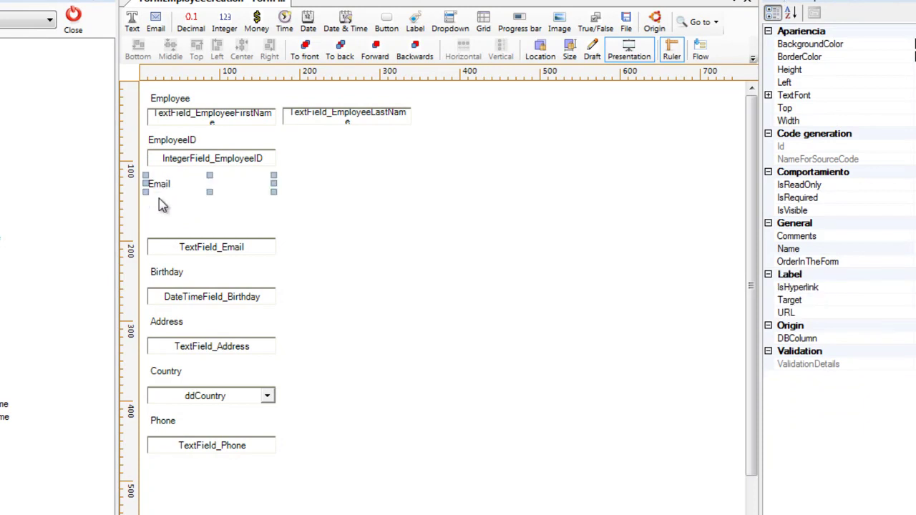
drag(188, 253, 183, 202)
drag(171, 269, 166, 227)
drag(184, 297, 179, 247)
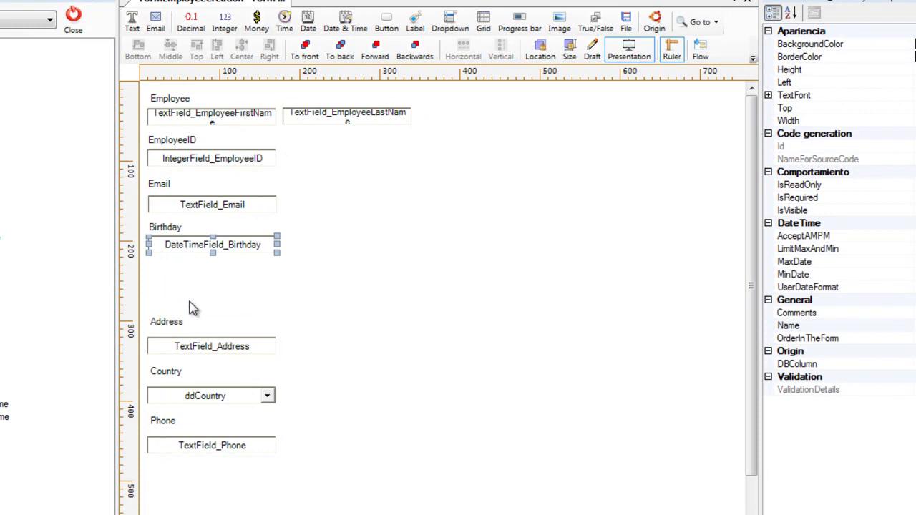
Step: Move the Address label and field up below Birthday, and make the field a multiline box about 330 wide
drag(169, 325, 171, 267)
drag(185, 344, 184, 288)
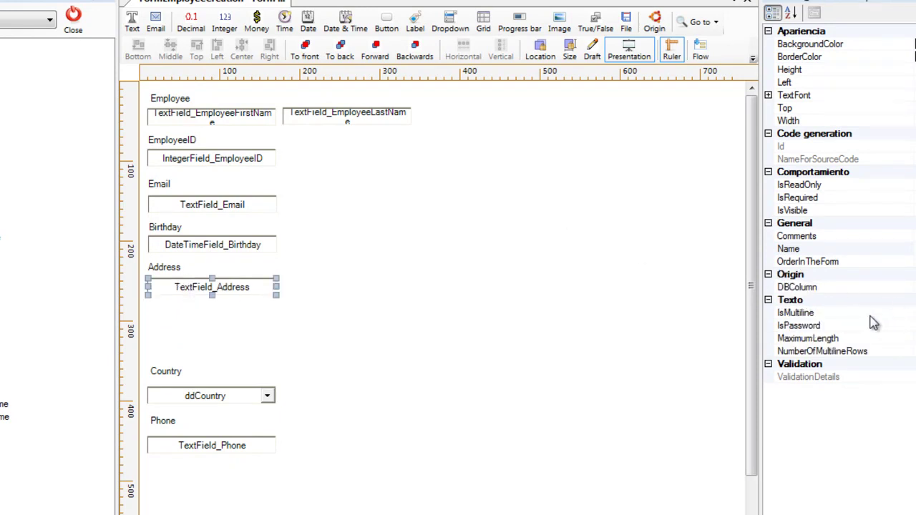
click(826, 315)
drag(276, 295, 413, 331)
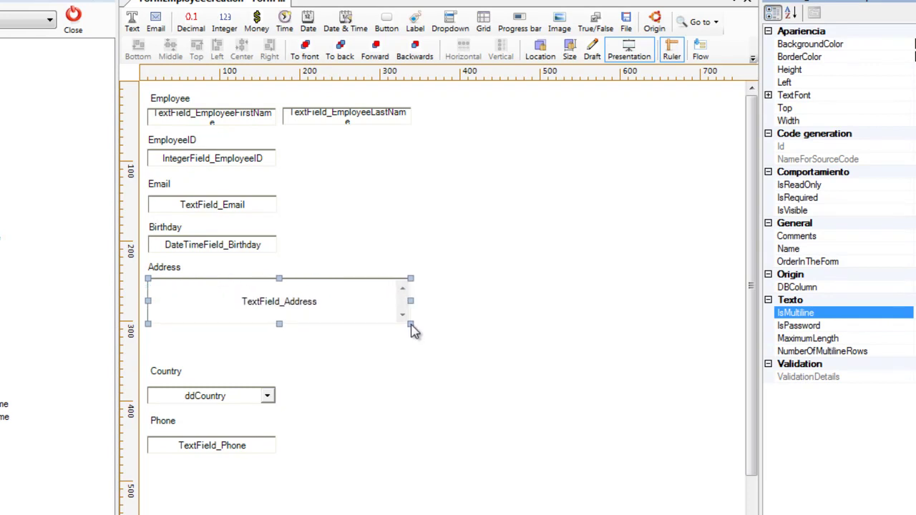
Step: Move the Country and Phone labels and their fields up beneath the enlarged Address box
drag(166, 371, 161, 338)
drag(217, 398, 216, 358)
drag(173, 427, 172, 386)
drag(186, 444, 186, 397)
Step: Replace the TextField_Email text field below the Email label with an Email-type field
click(187, 205)
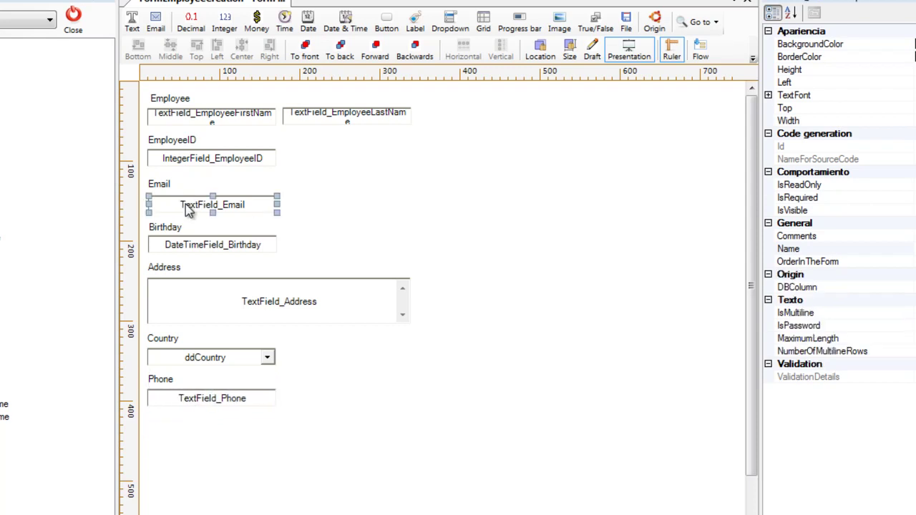
right_click(212, 207)
click(276, 165)
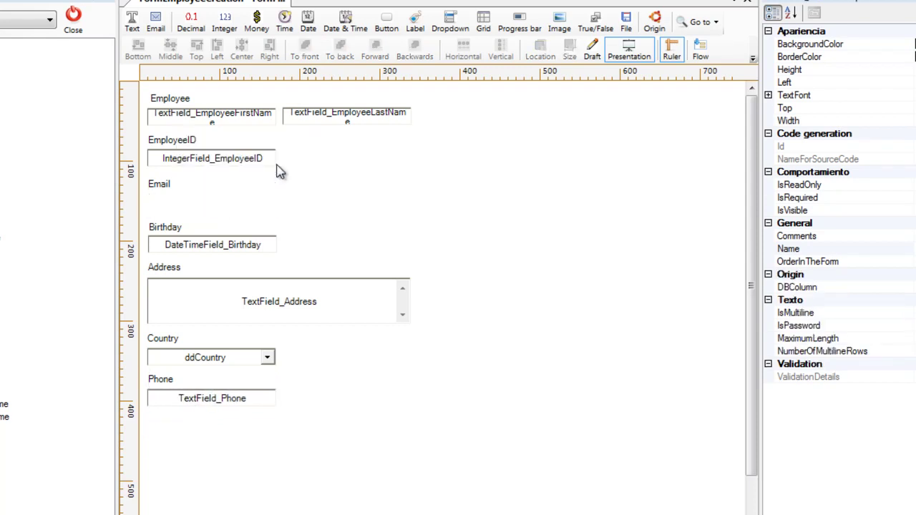
drag(156, 21, 166, 162)
drag(149, 191, 149, 195)
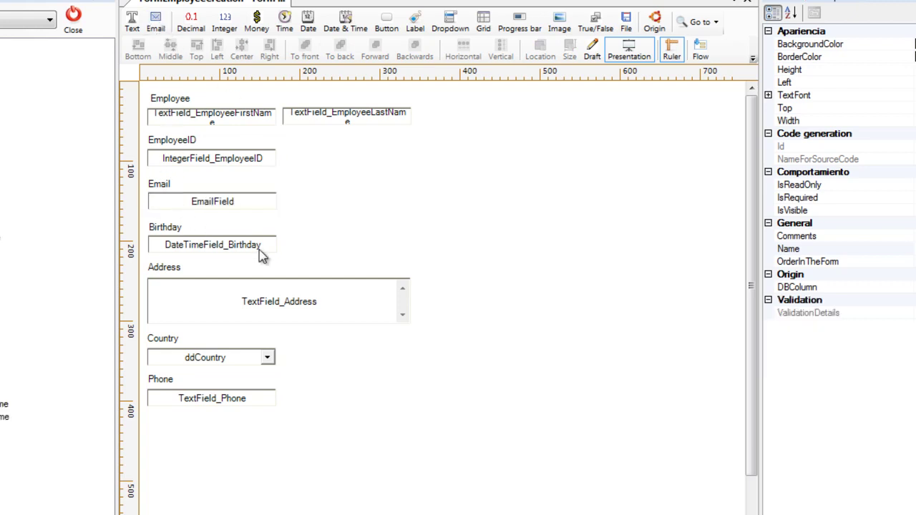
Step: Set the text font of the Employee and EmployeeID labels to bold
click(138, 93)
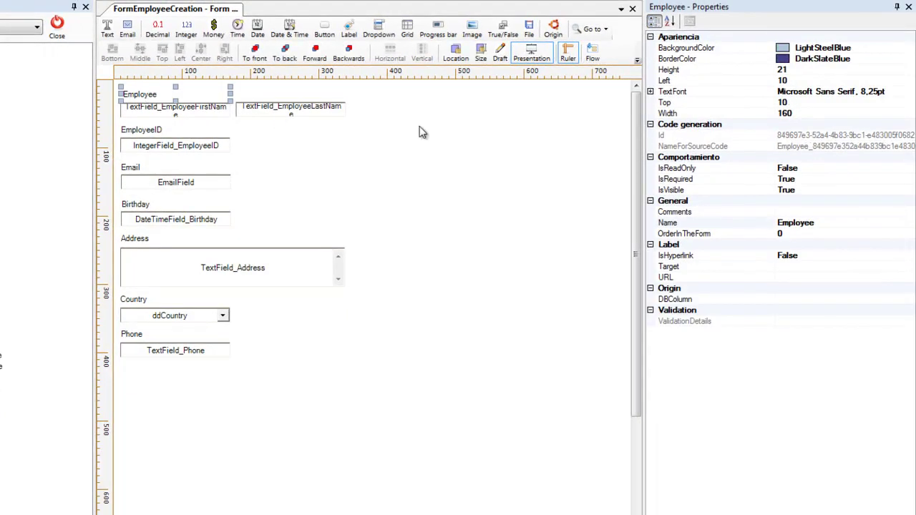
click(651, 93)
double_click(695, 138)
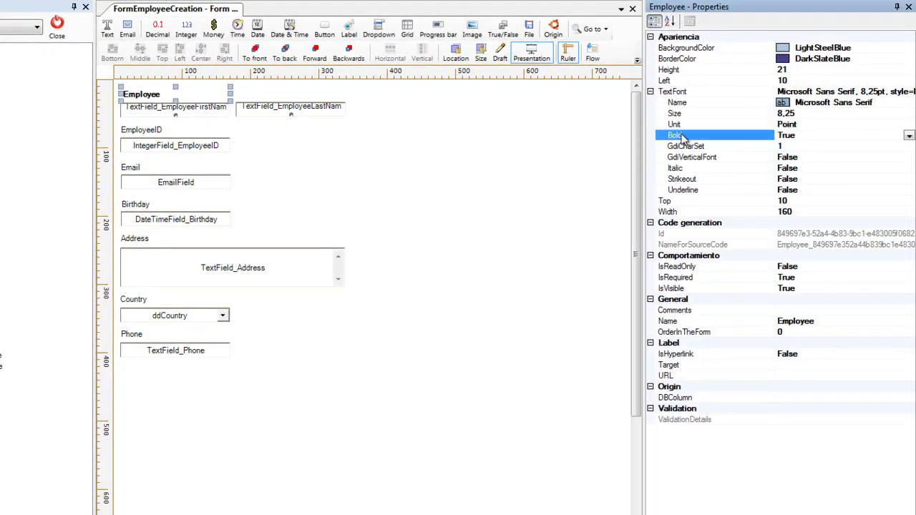
click(151, 136)
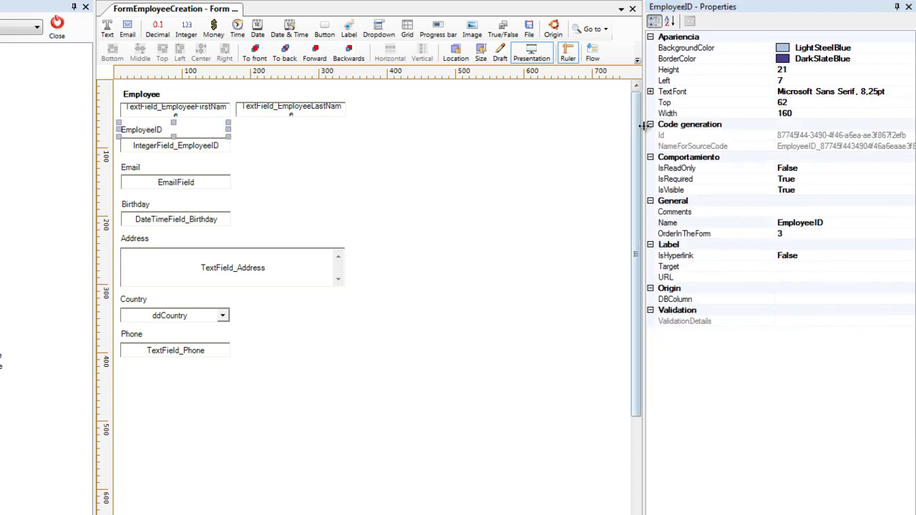
click(651, 93)
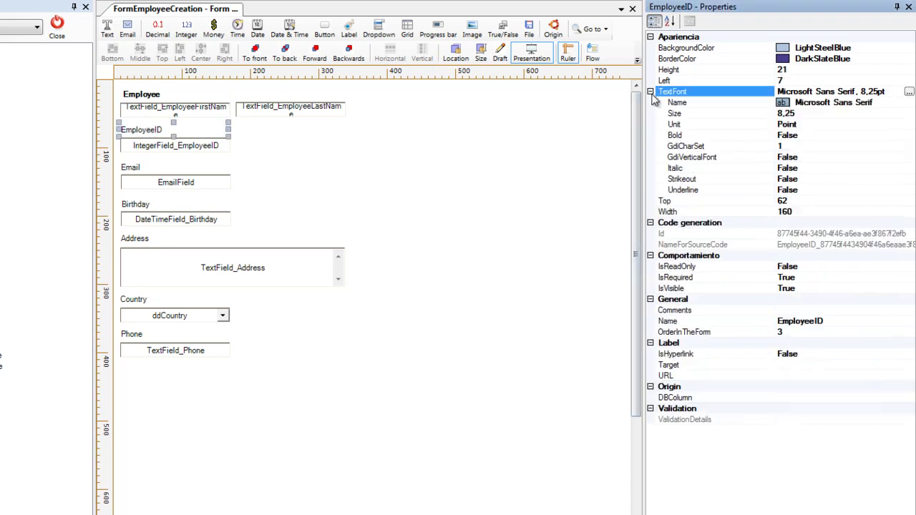
double_click(676, 138)
Step: Set the text font of the Email and Birthday labels to bold
click(131, 169)
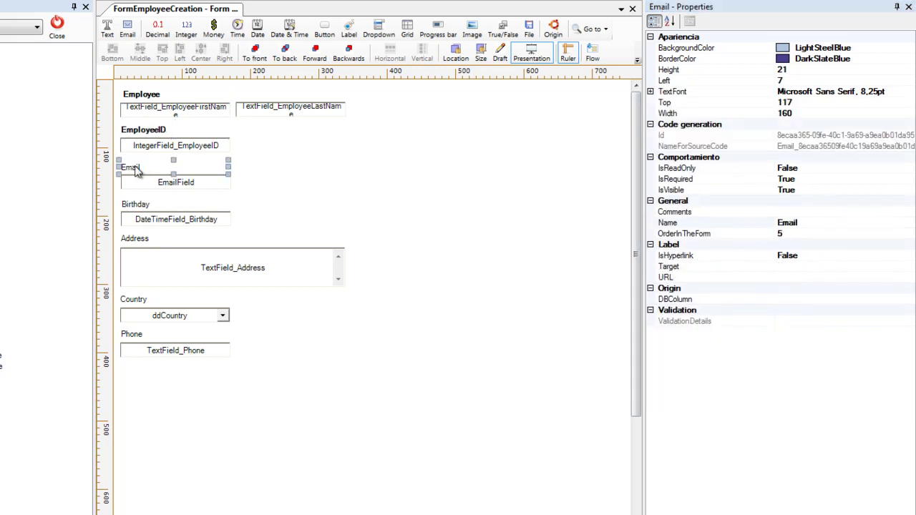
click(656, 97)
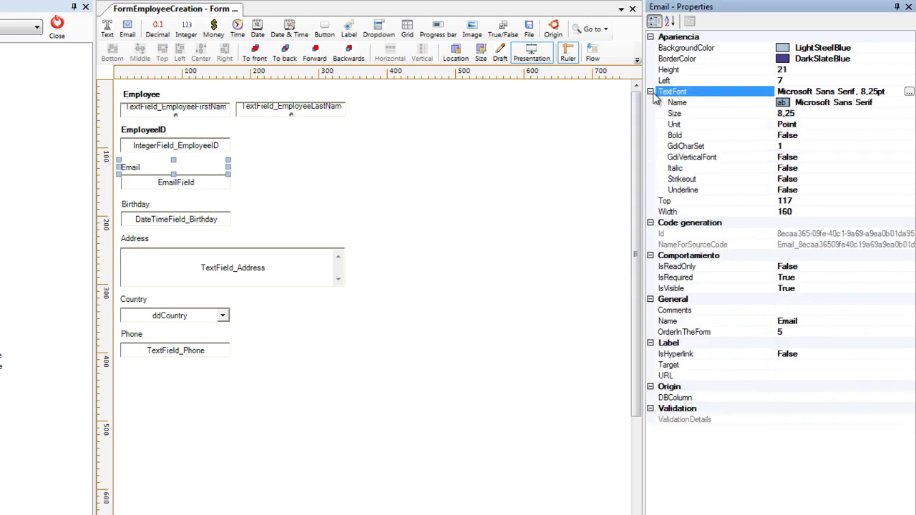
double_click(676, 137)
click(144, 208)
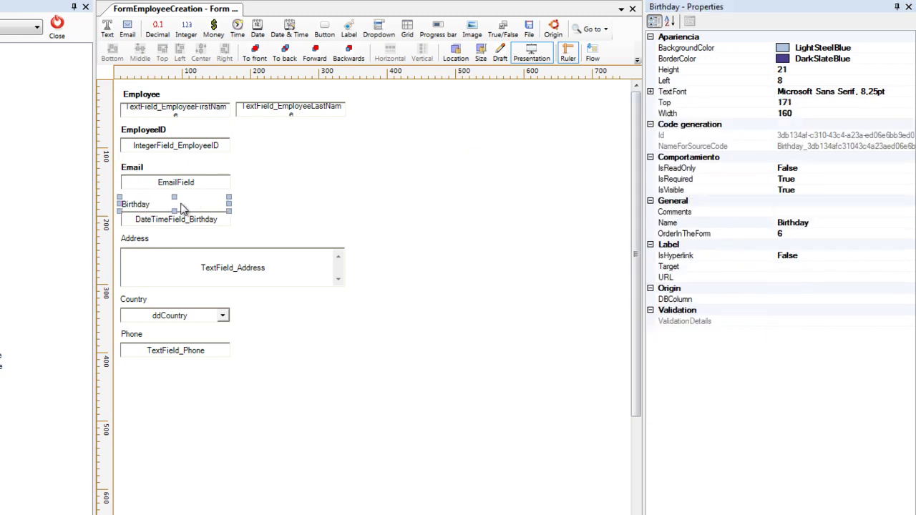
click(651, 92)
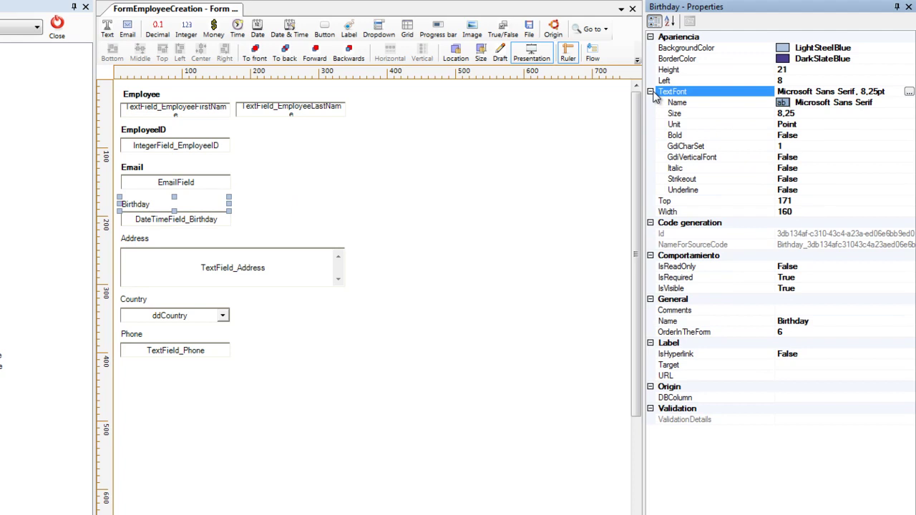
double_click(683, 136)
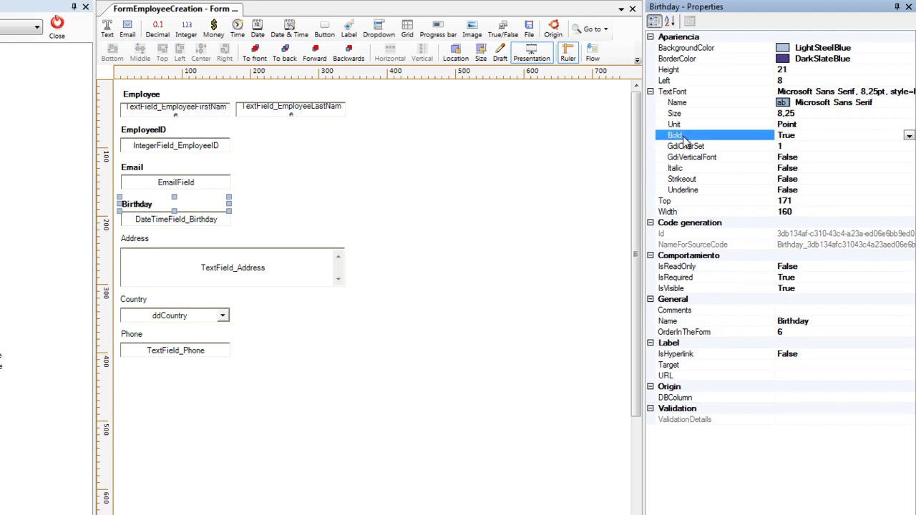
Step: Set the text font of the Address and Country labels to bold
click(133, 240)
click(651, 92)
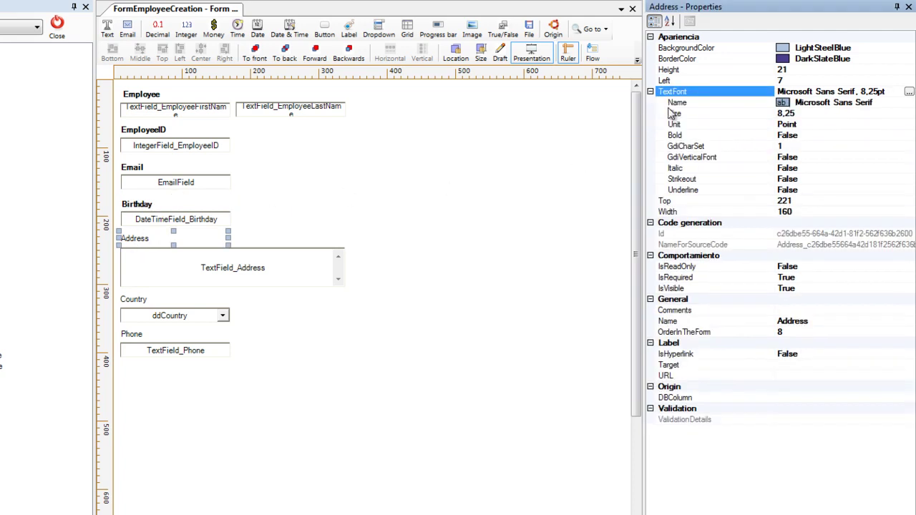
double_click(685, 137)
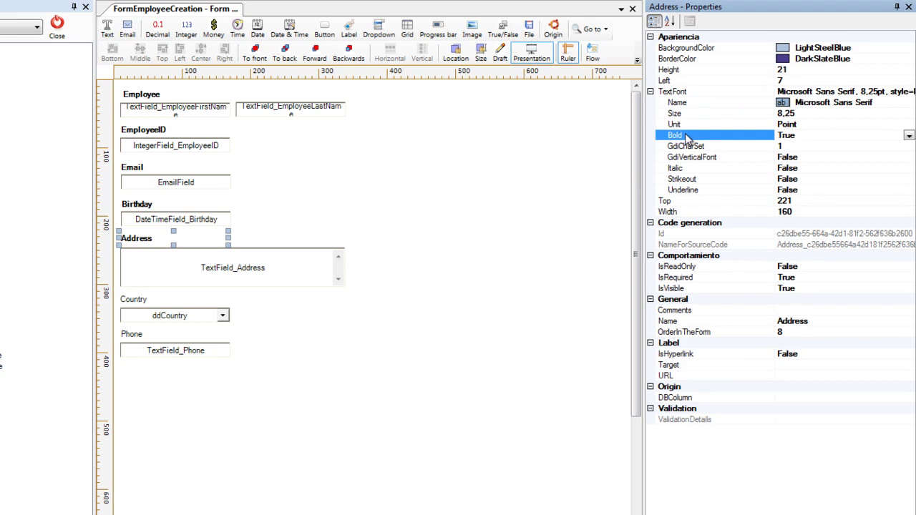
click(140, 300)
click(651, 92)
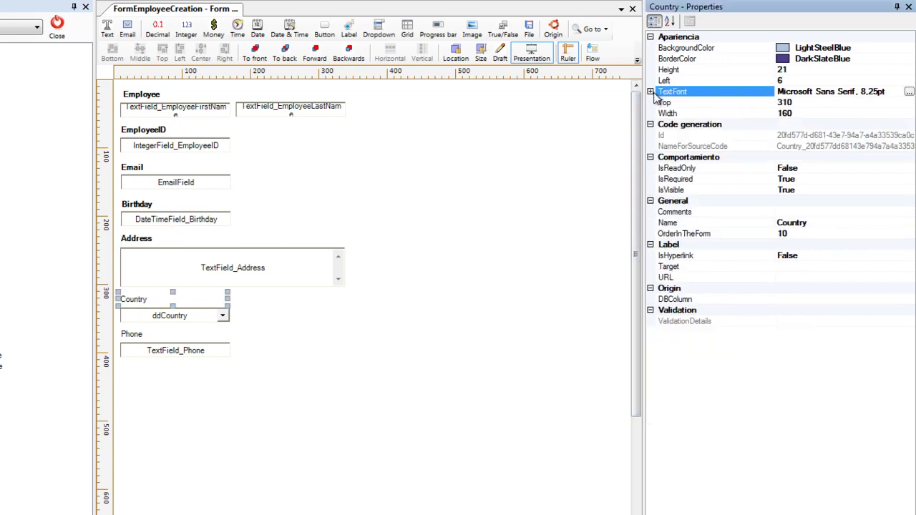
click(651, 92)
double_click(676, 136)
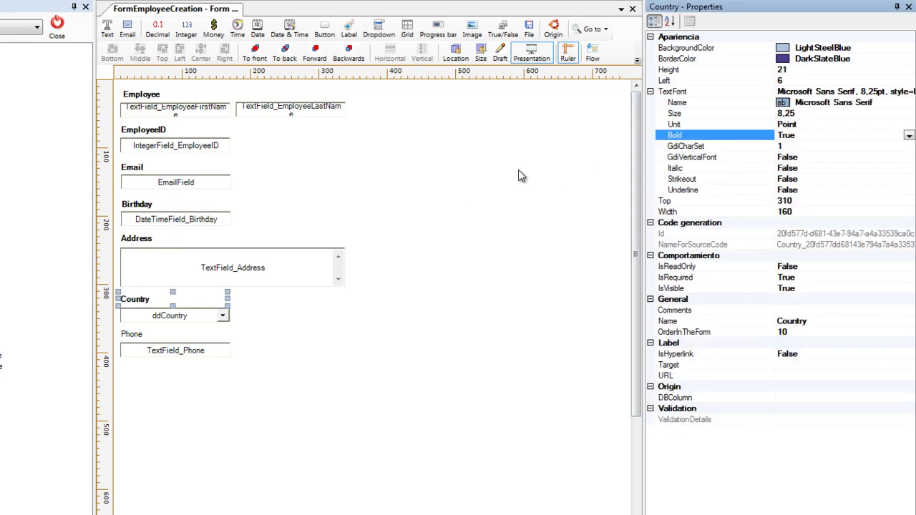
Step: Set the text font of the Phone label to bold
click(129, 340)
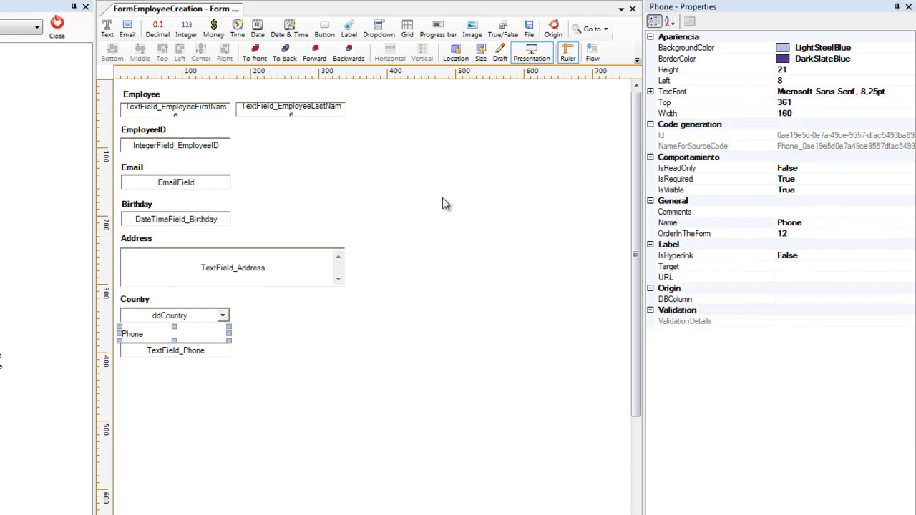
click(652, 93)
double_click(675, 136)
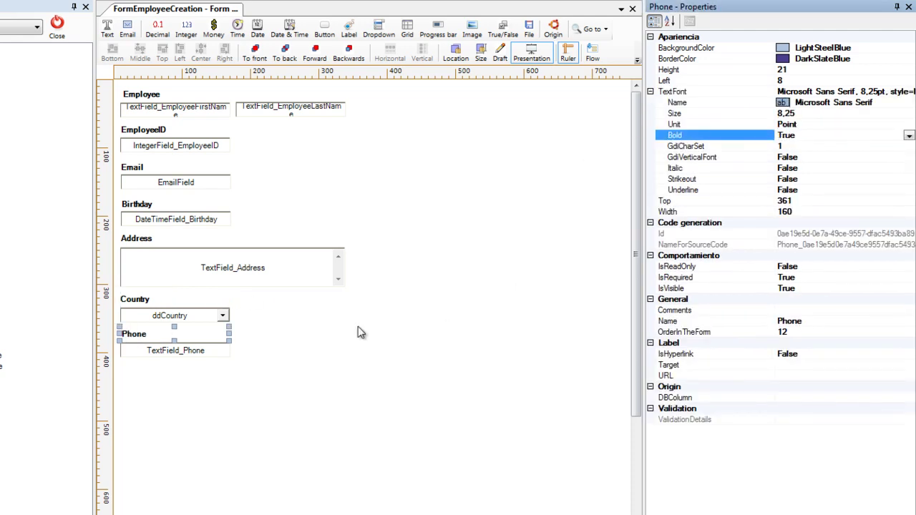
click(166, 382)
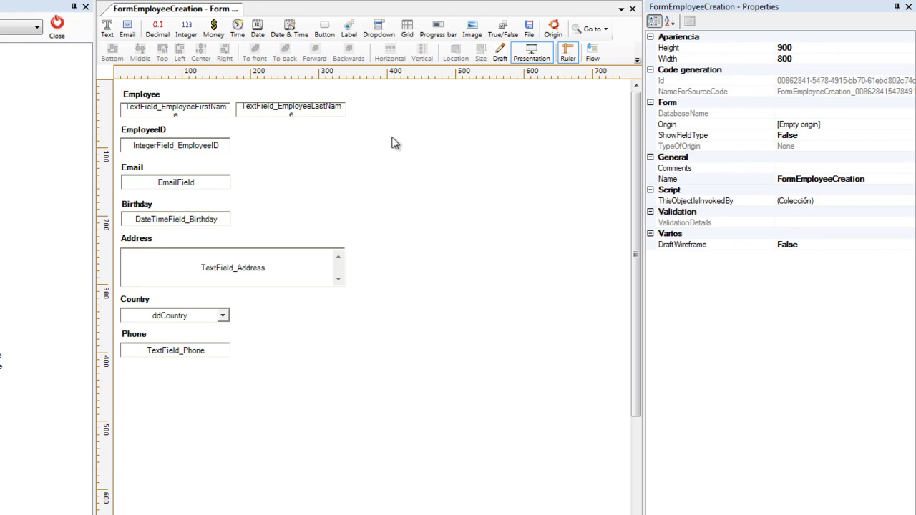
Step: Rename the Employee label to "Employee name (first / last)"
click(143, 96)
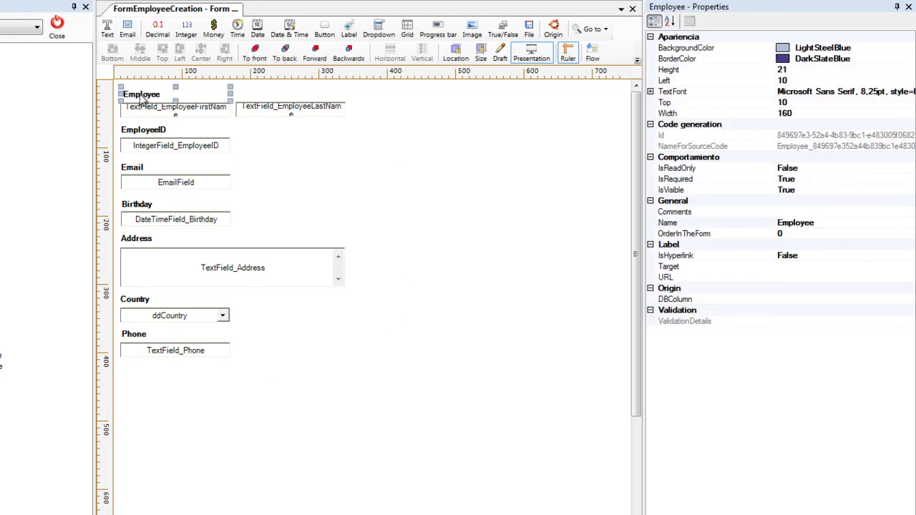
click(837, 223)
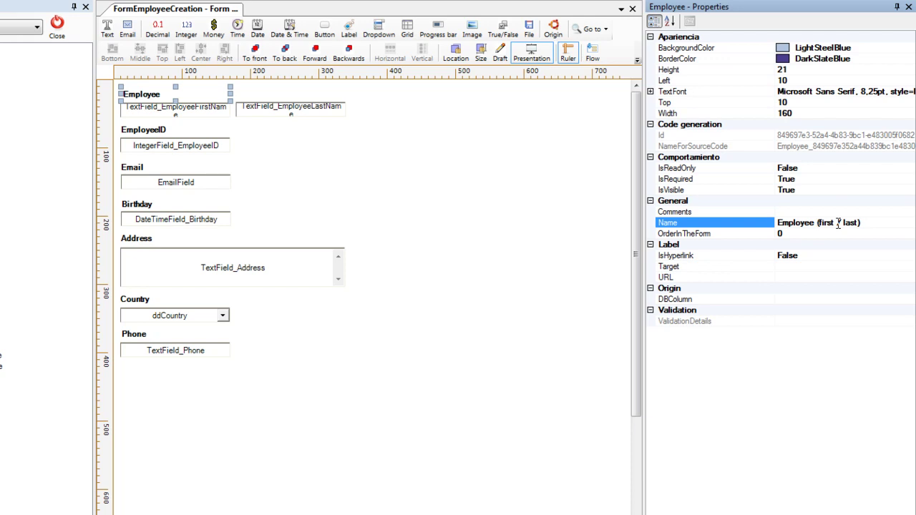
text(name)
click(287, 124)
click(207, 102)
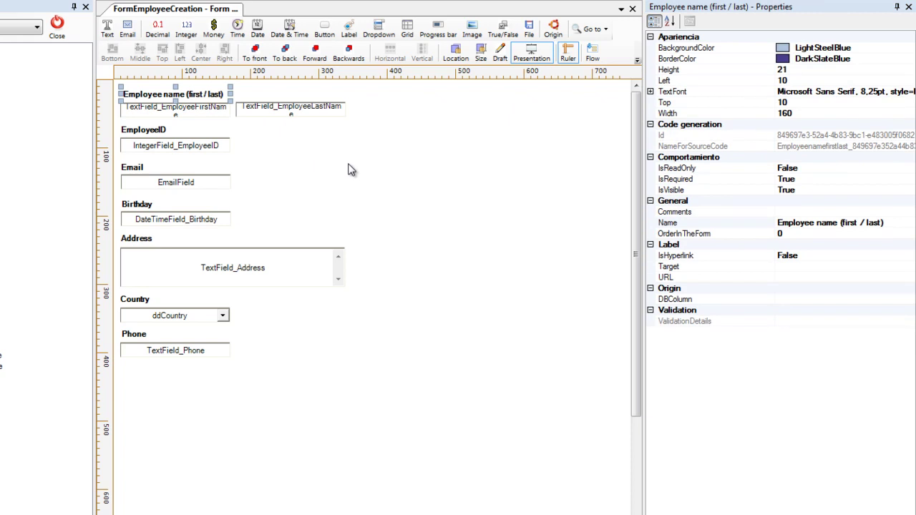
click(421, 188)
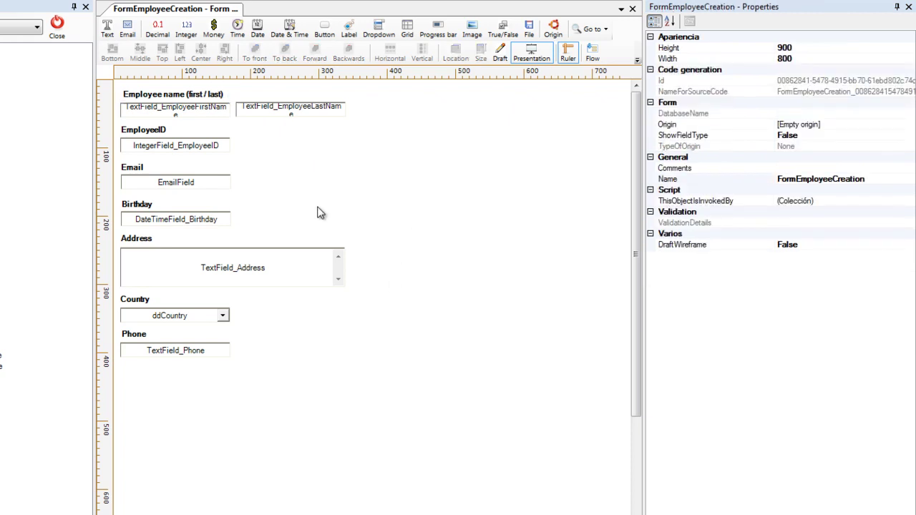
Step: Make the TextField_EmployeeFirstName and TextField_EmployeeLastName fields required by setting IsRequired to True
click(213, 115)
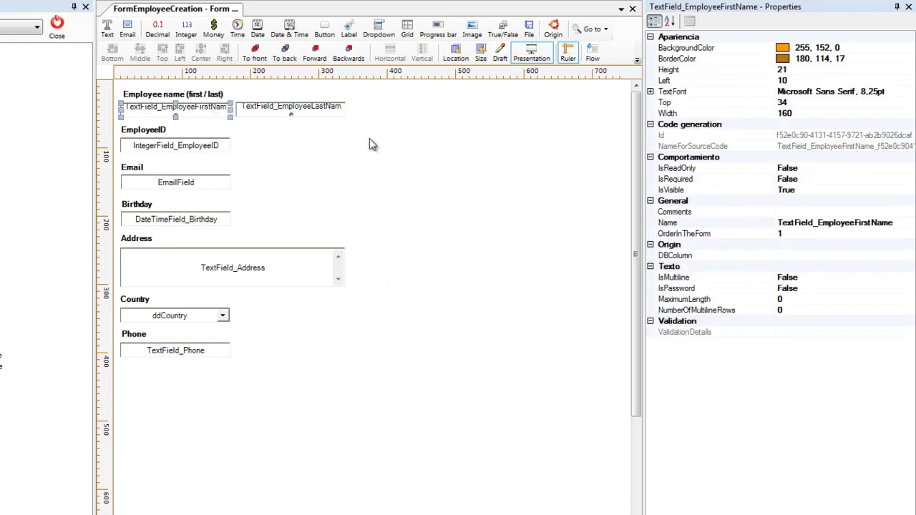
click(688, 182)
click(259, 111)
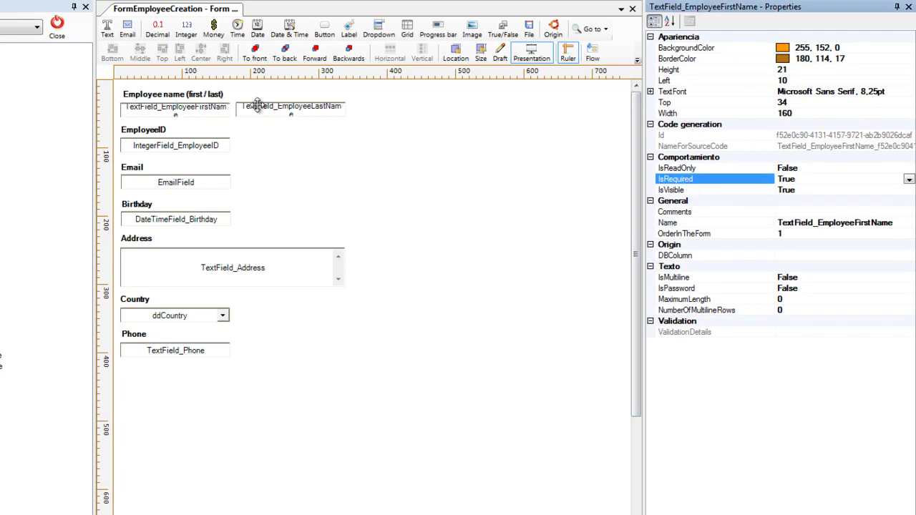
click(685, 182)
double_click(685, 182)
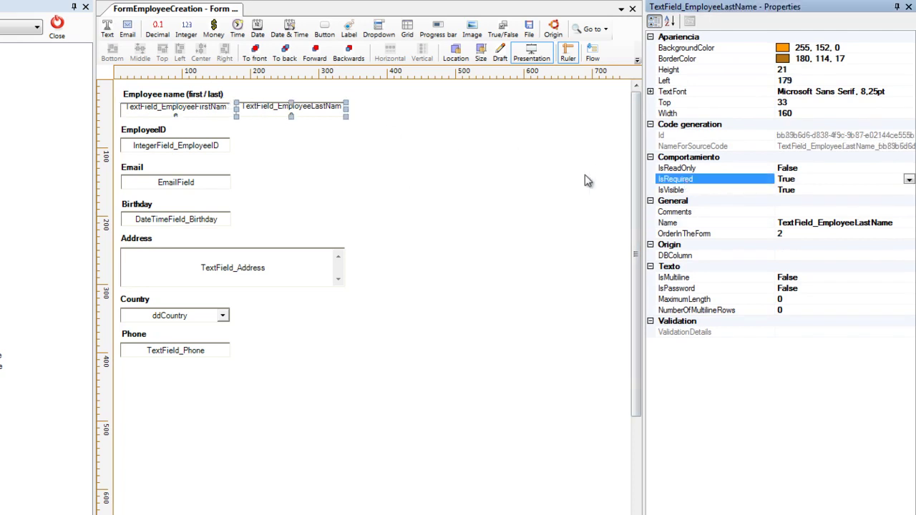
Step: Make the IntegerField_EmployeeID and EmailField fields optional by setting IsRequired to False
click(167, 147)
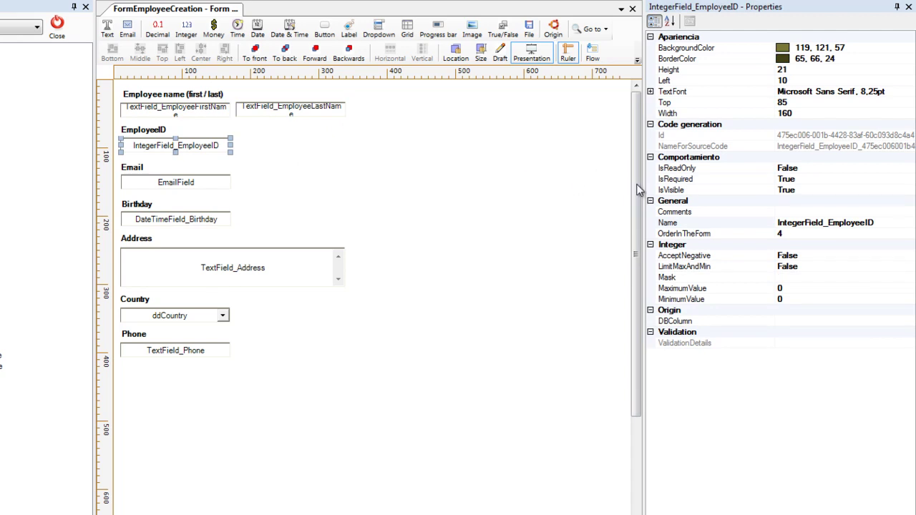
double_click(692, 180)
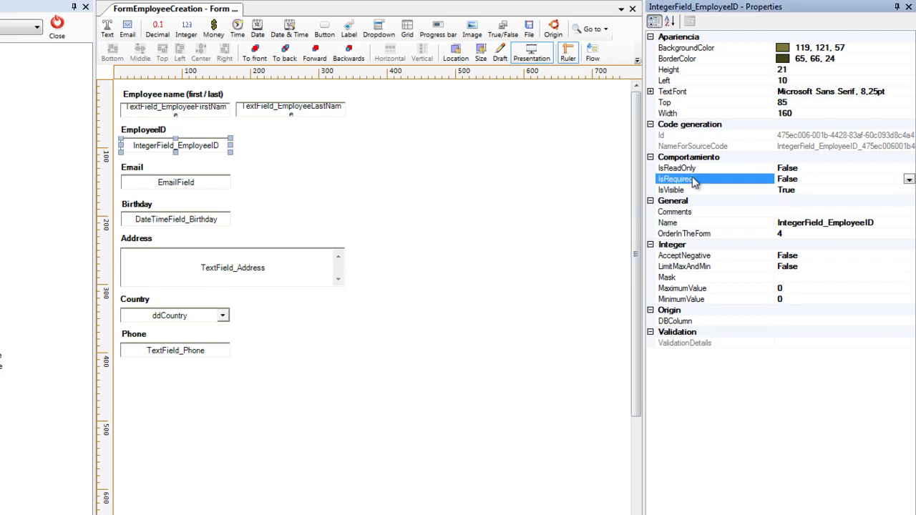
click(210, 183)
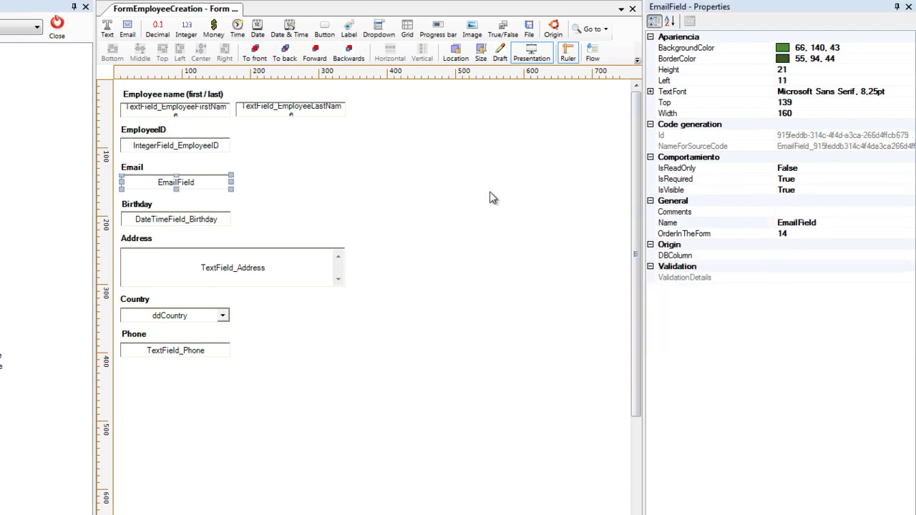
double_click(691, 180)
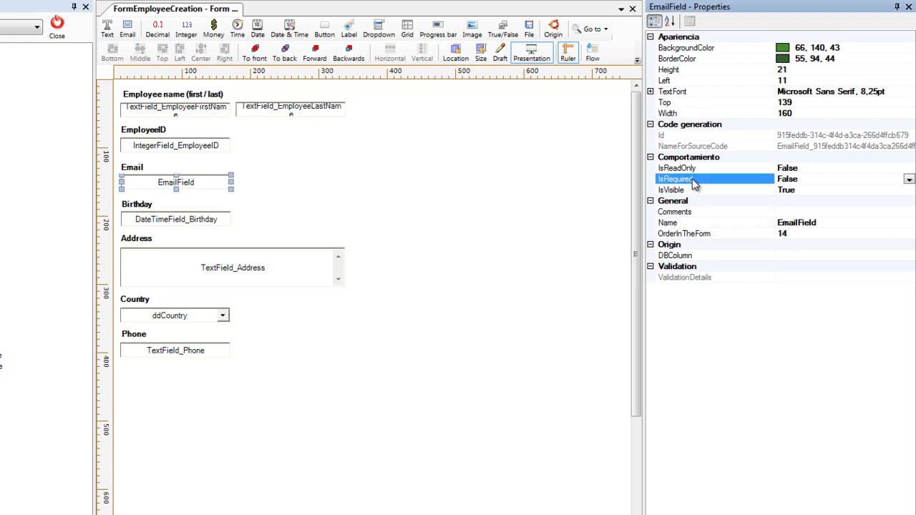
Step: Check the IsRequired setting of the Birthday, Address, Country and Phone fields
click(182, 216)
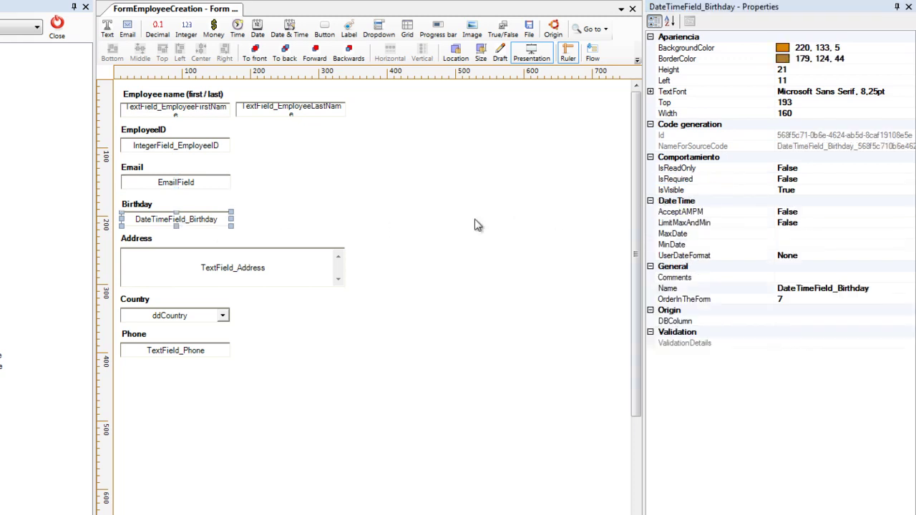
click(231, 265)
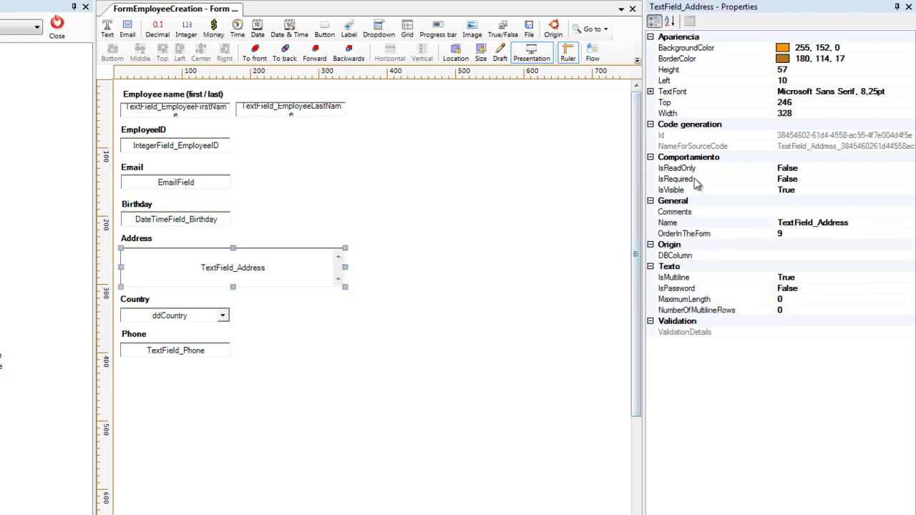
click(180, 314)
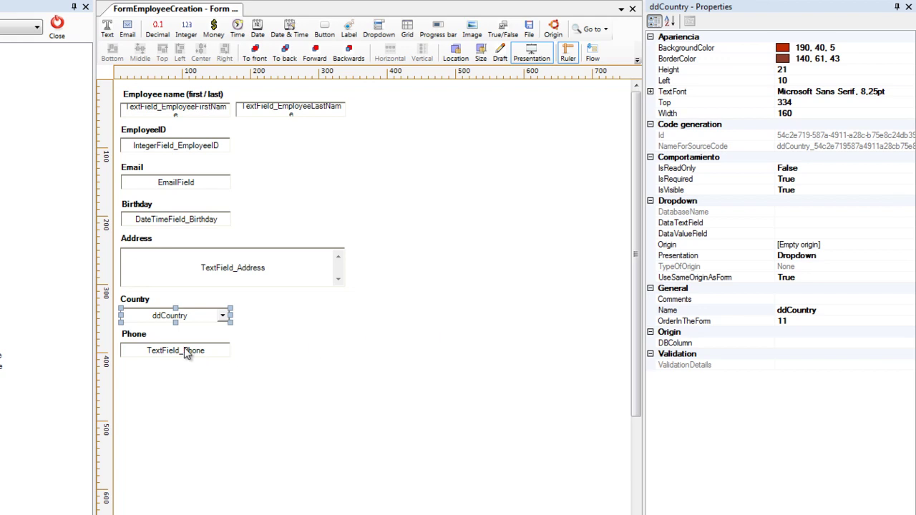
click(189, 350)
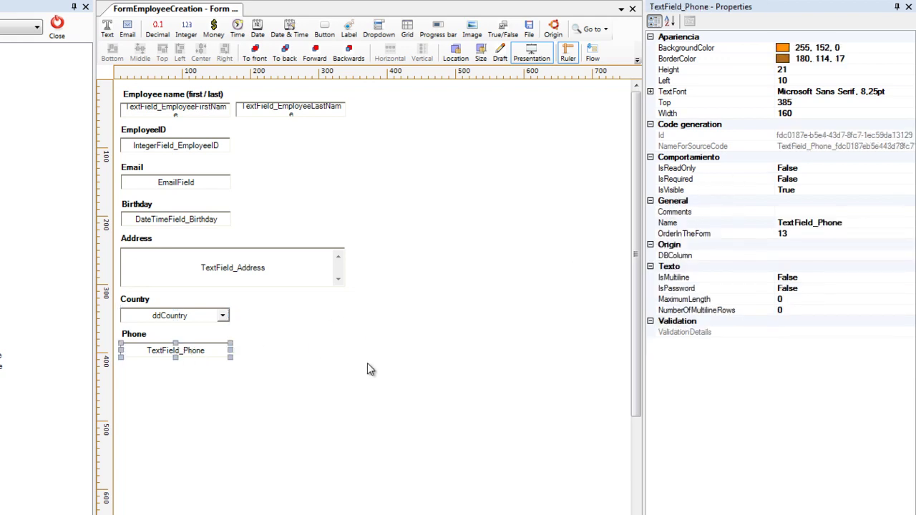
click(215, 405)
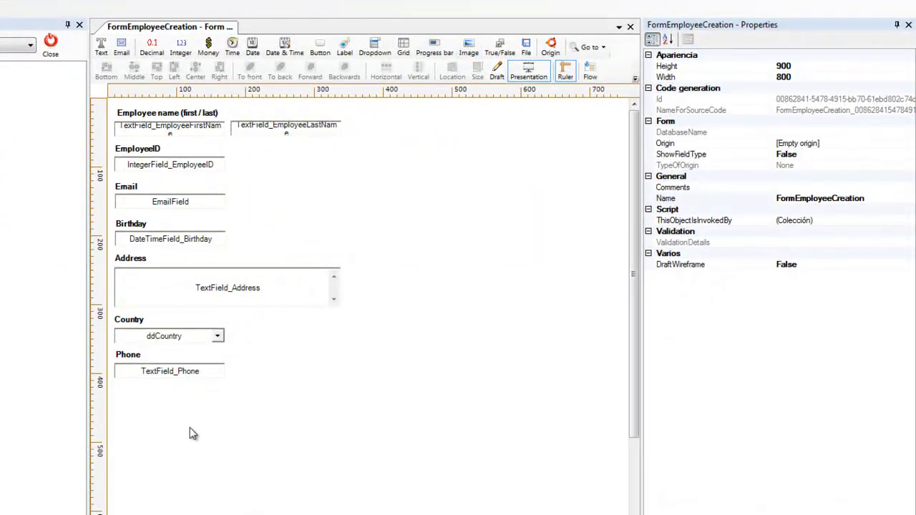
Step: Add an image field below the Phone field and paste the openbusinesssuite.com logo address as its ImageURL
drag(468, 45, 187, 402)
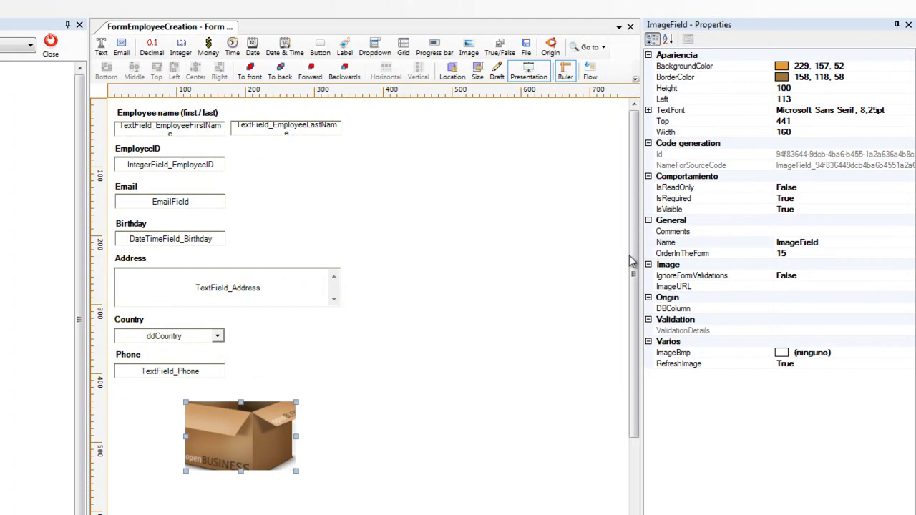
click(686, 287)
key(ctrl+v)
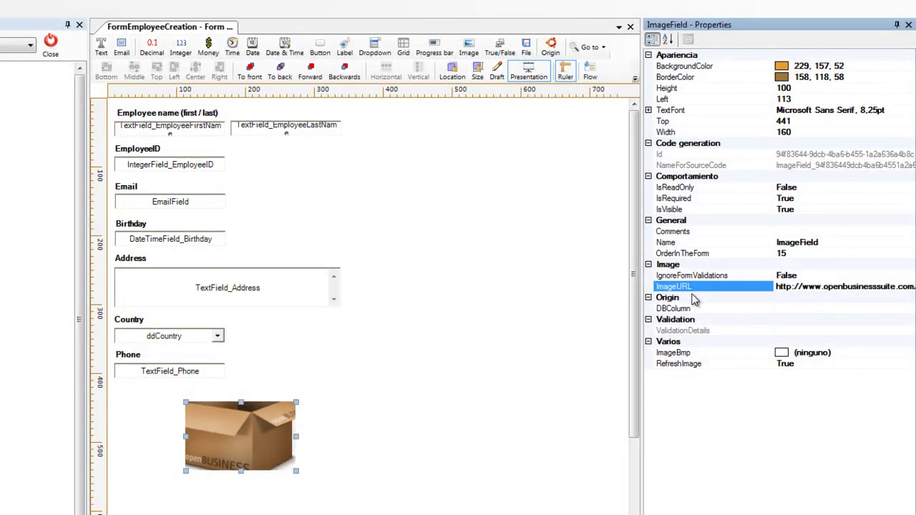
click(398, 432)
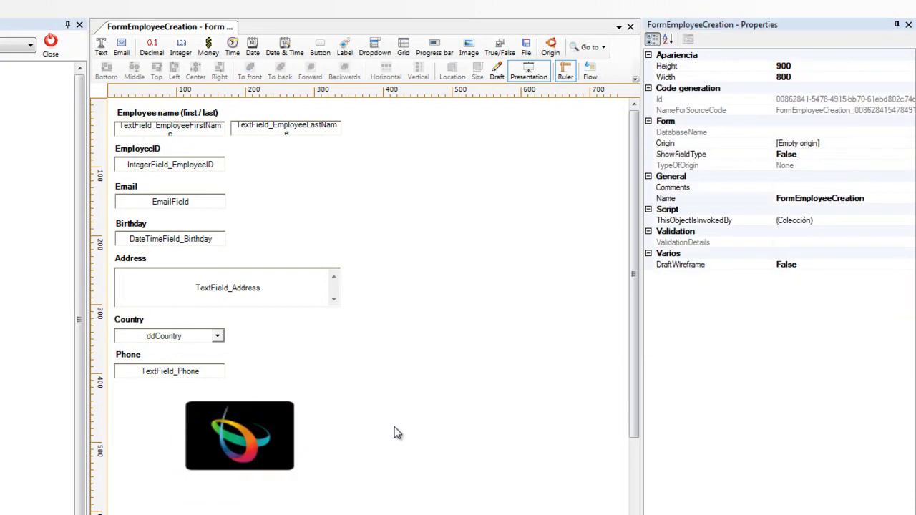
Step: Shrink the logo image to about half its width and slightly less height
click(272, 438)
drag(295, 471, 241, 450)
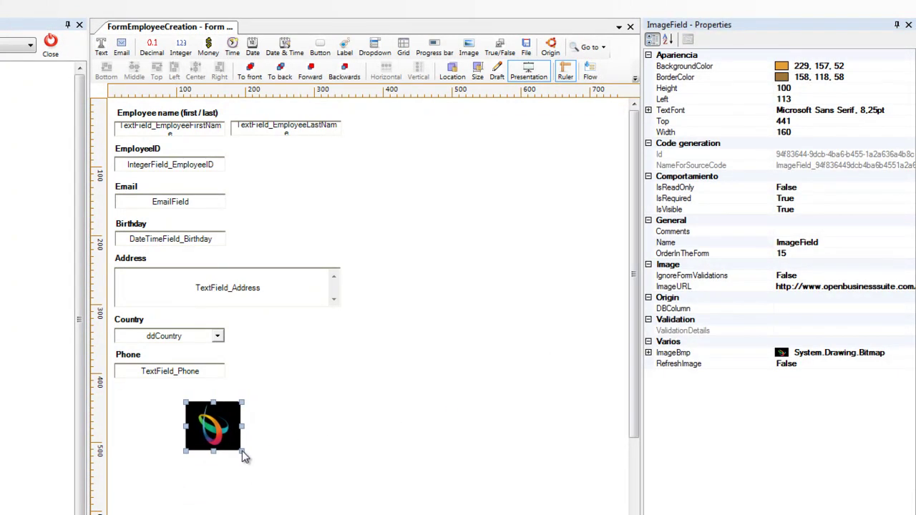
Step: Left-align the main column of labels and fields, and move it together with the last-name field to the right above the logo
drag(123, 390, 155, 130)
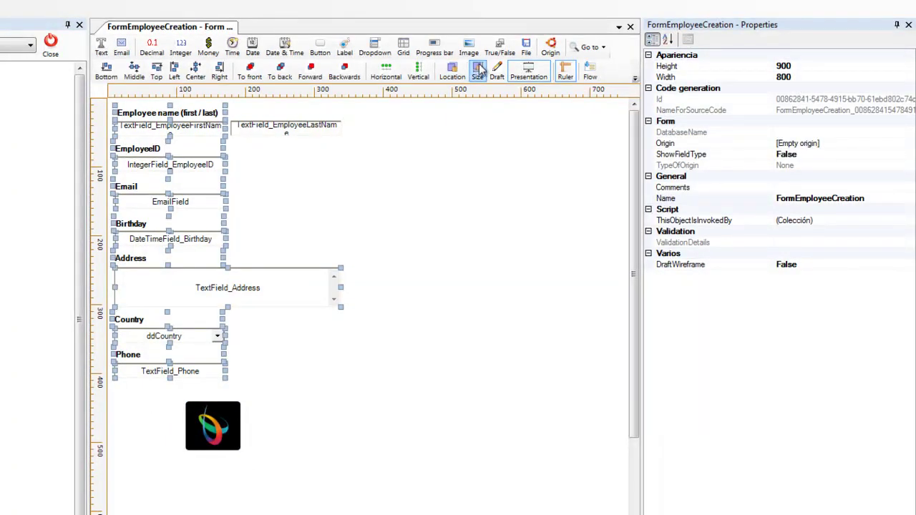
click(174, 74)
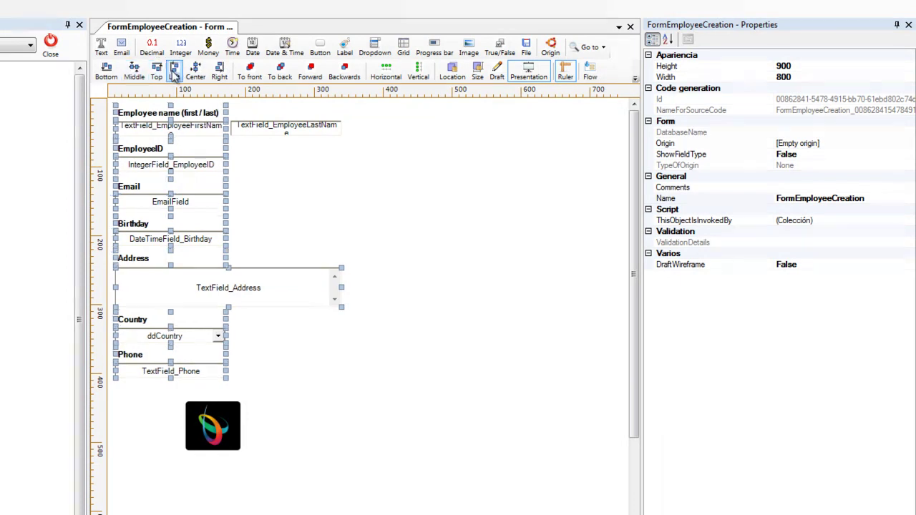
drag(362, 377, 204, 112)
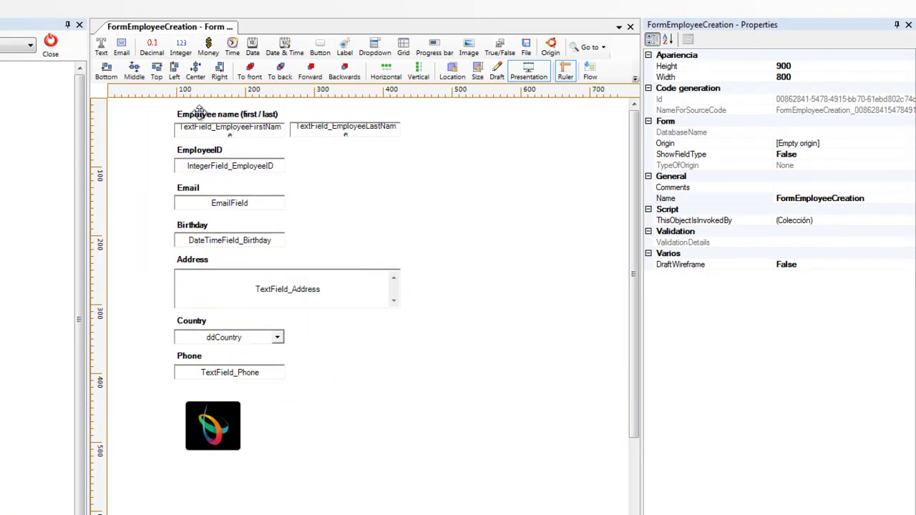
Step: Move the logo up beside the Employee name label, to the left of the field column, and save the project
drag(214, 428, 140, 135)
drag(137, 402, 289, 113)
drag(181, 126, 184, 125)
click(143, 298)
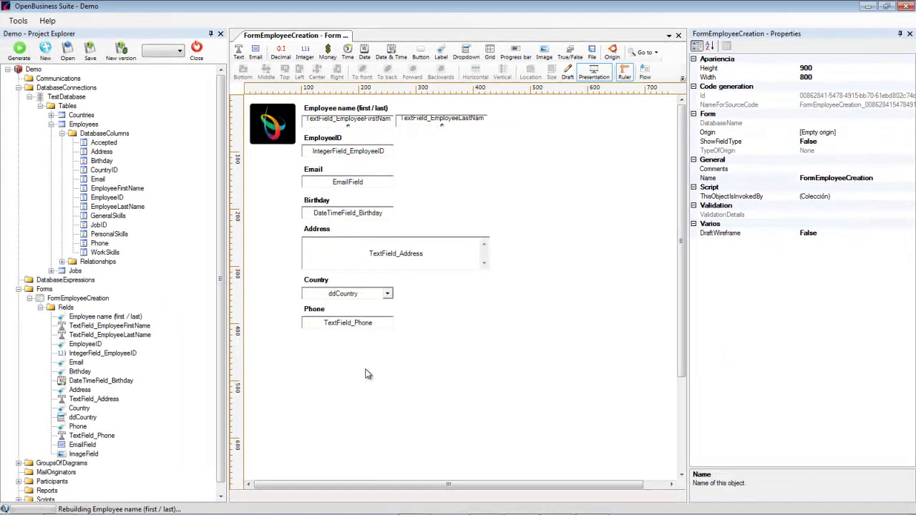
key(ctrl+s)
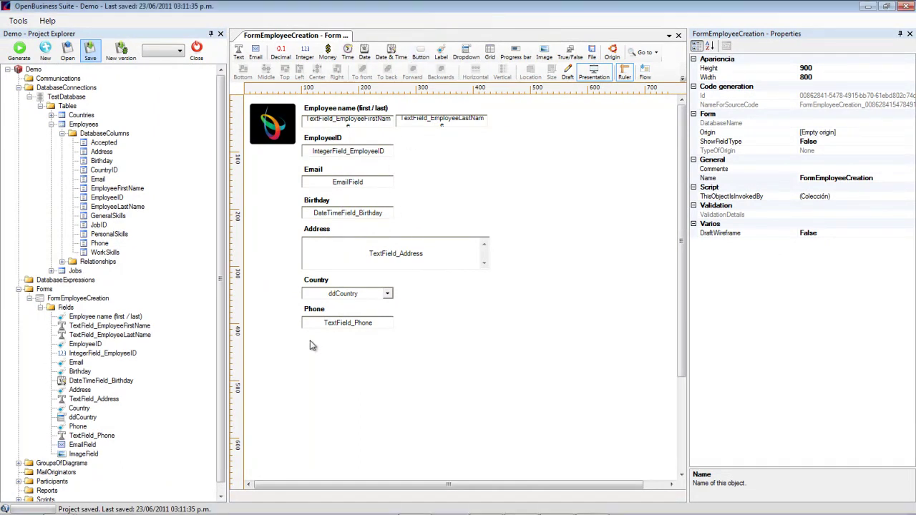
Step: Add a button directly below the Phone field, aligned with the field column, and name it Save employee
drag(421, 51, 310, 341)
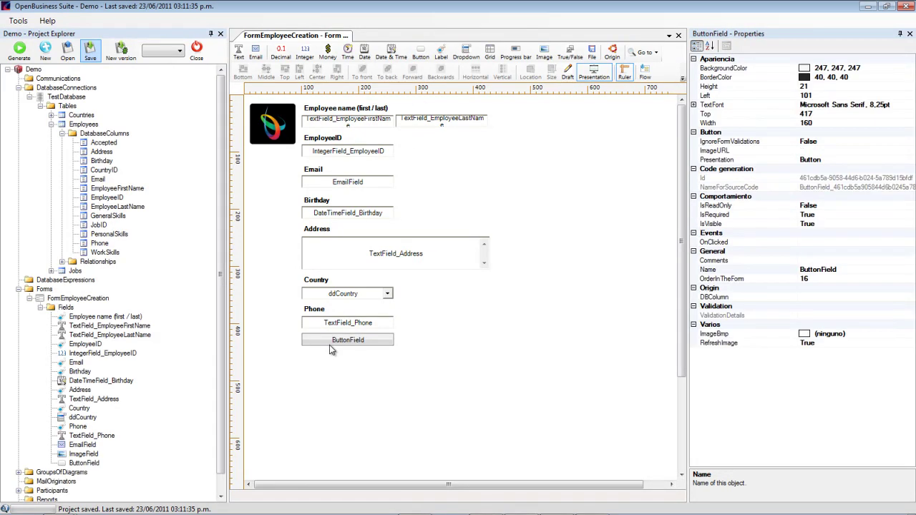
click(332, 348)
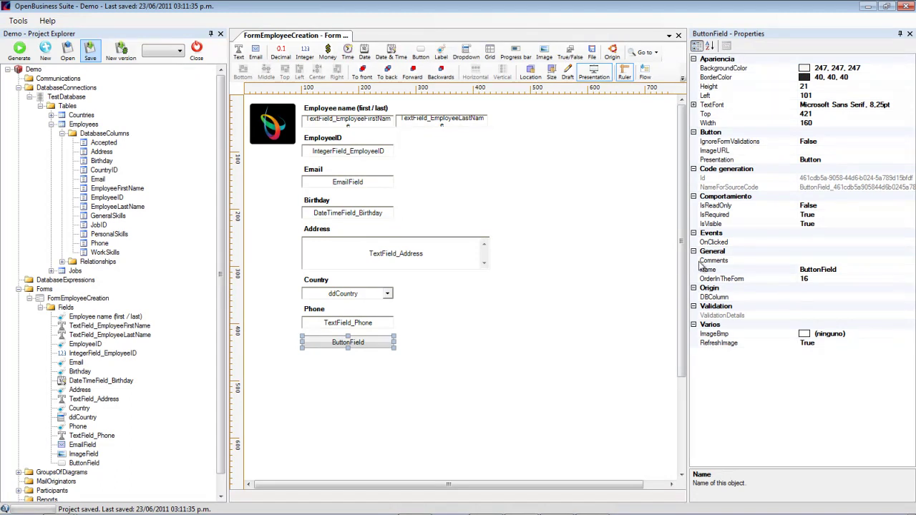
click(723, 271)
text(Save employee)
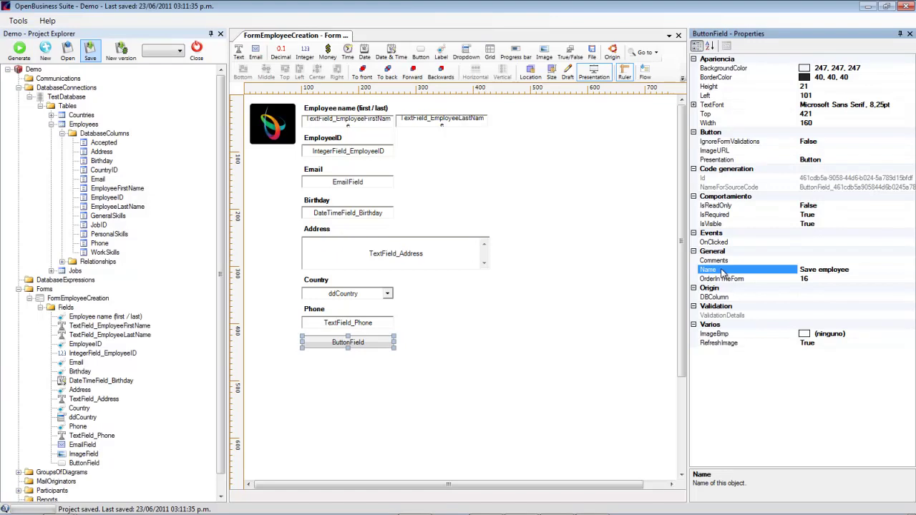
key(Return)
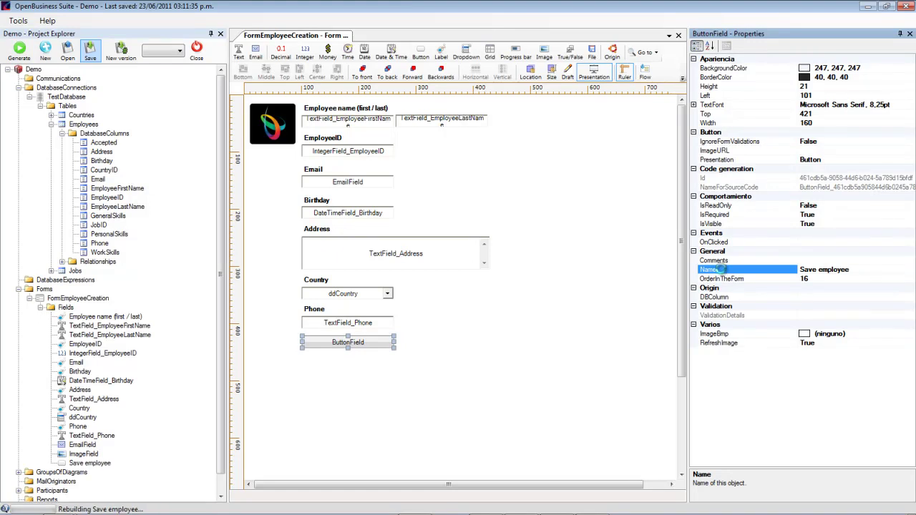
click(332, 373)
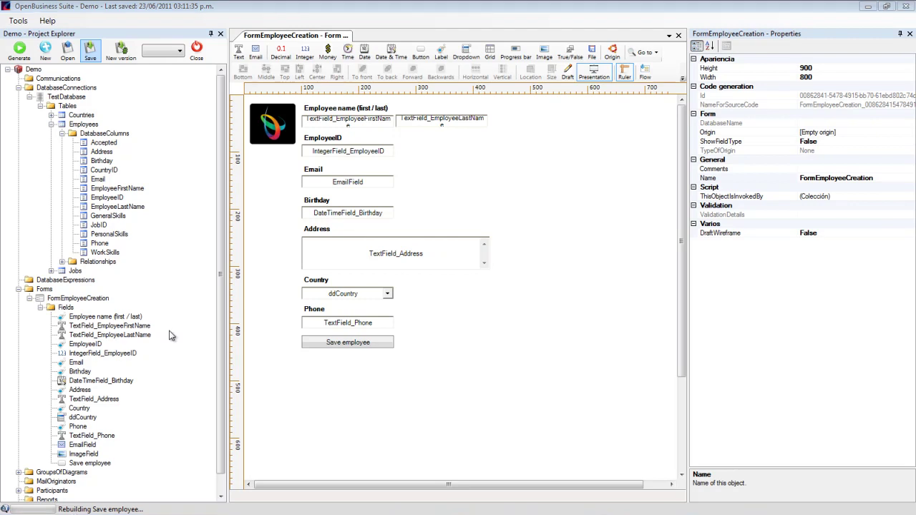
Step: Add a new database expression to the Demo project and name it List Countries
click(85, 298)
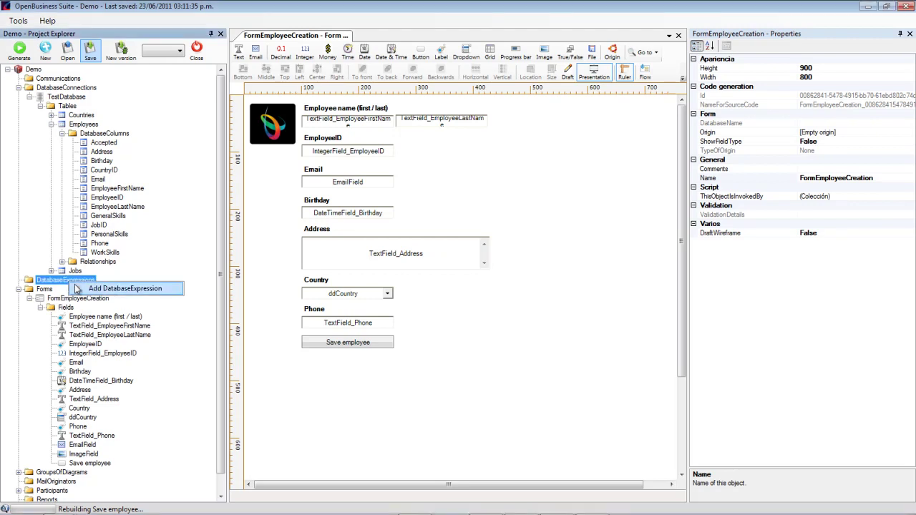
key(ctrl+n)
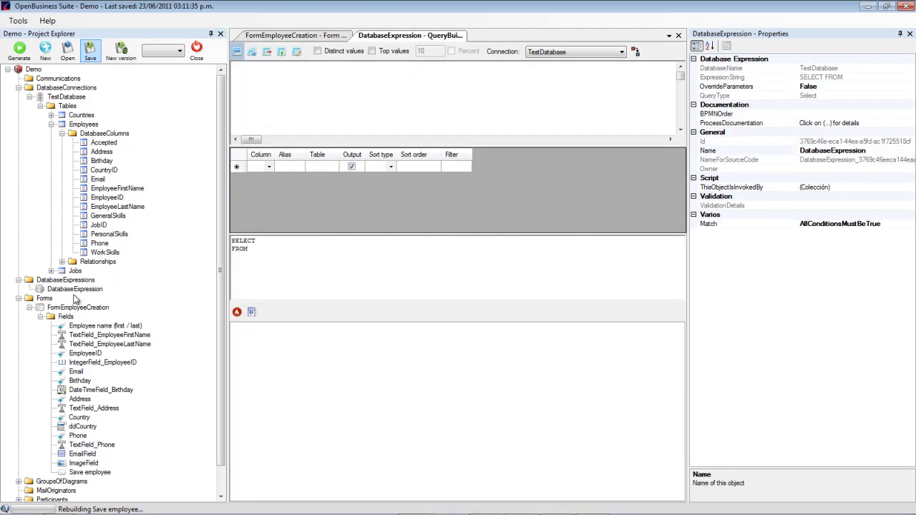
click(19, 298)
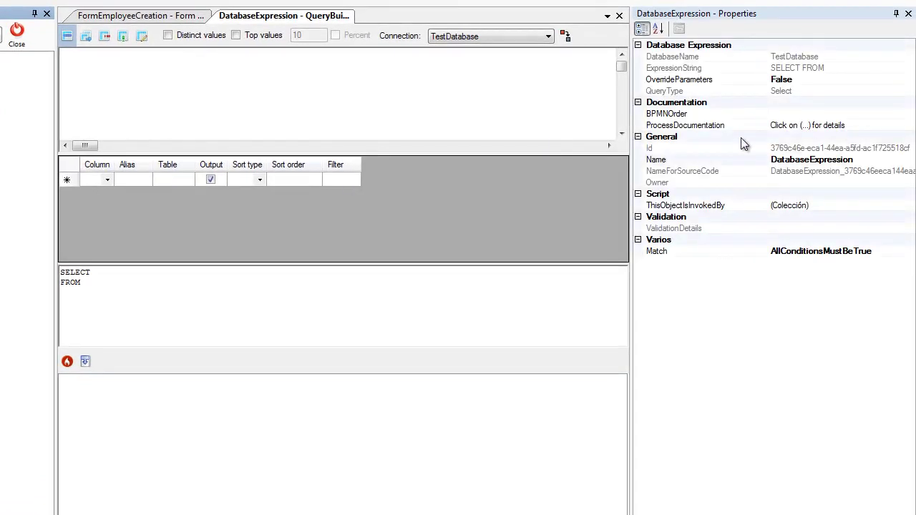
click(724, 160)
text(Li)
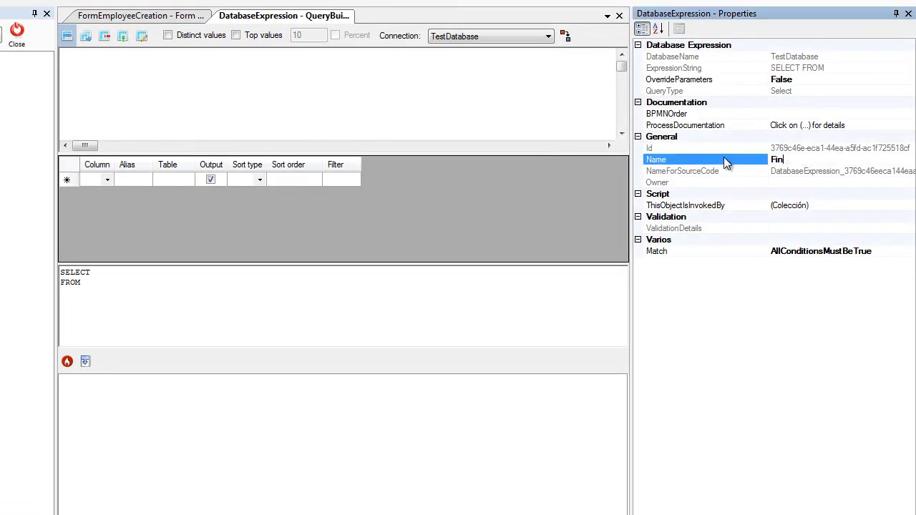
key(BackSpace)
key(BackSpace)
text(List Countries)
Step: Add the Countries table to the List Countries expression
right_click(144, 70)
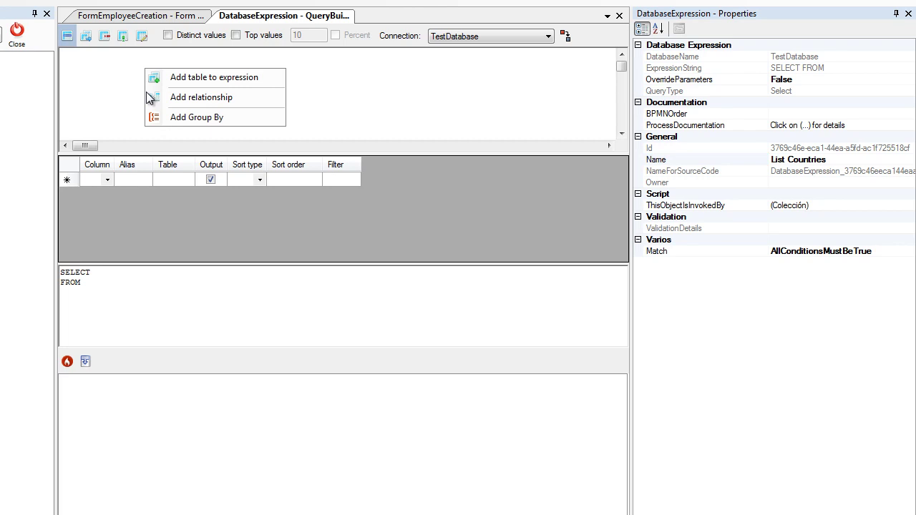
click(234, 77)
click(157, 217)
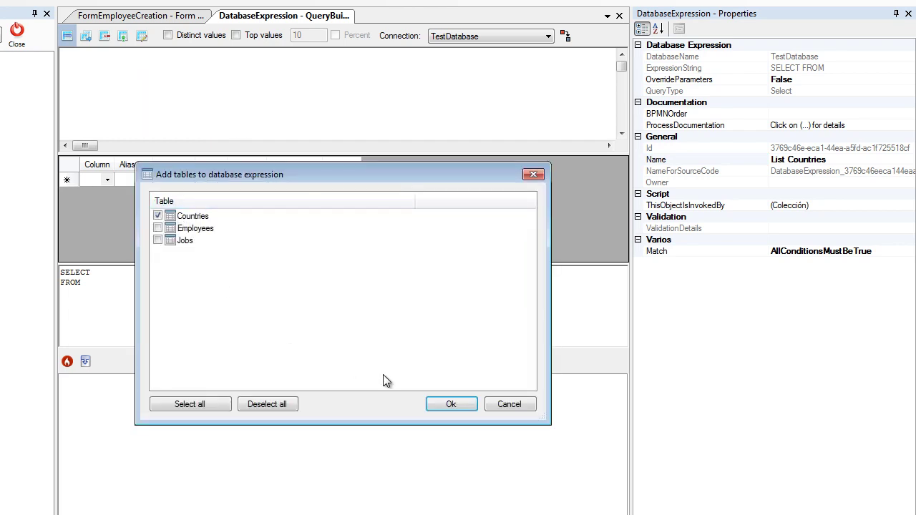
click(450, 405)
Step: Add the Countries.CountryID and Countries.CountryName columns to the query output and close the query builder
click(107, 179)
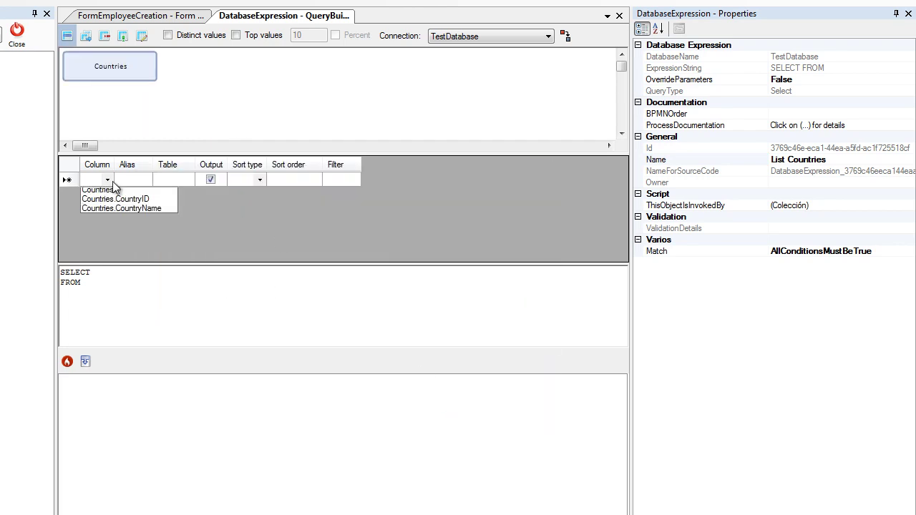
click(107, 207)
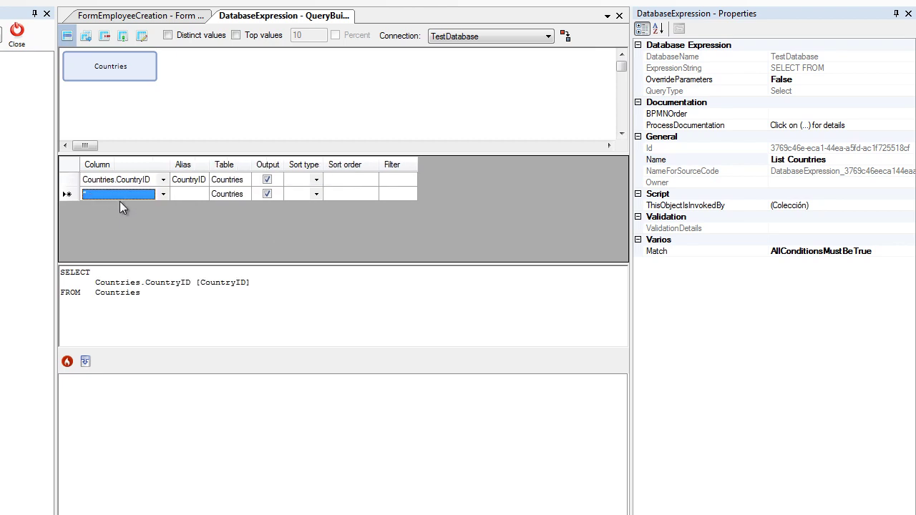
click(163, 194)
click(150, 233)
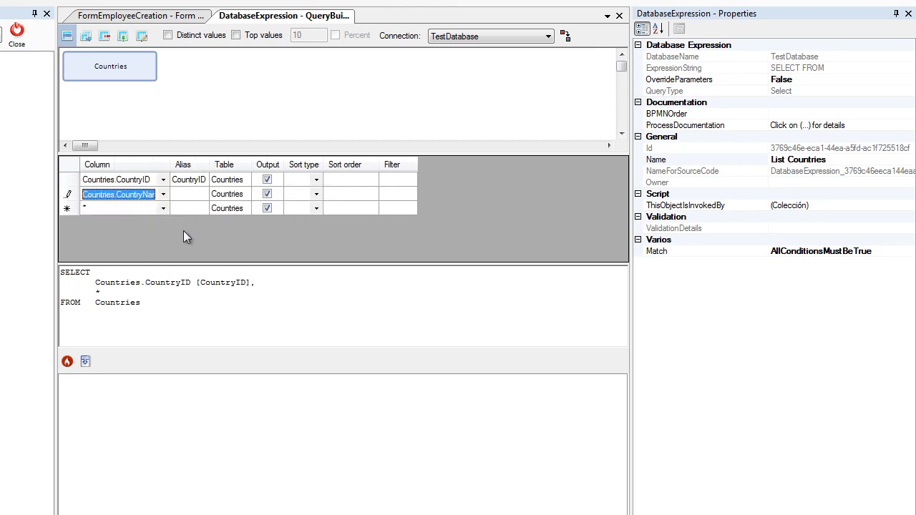
click(191, 194)
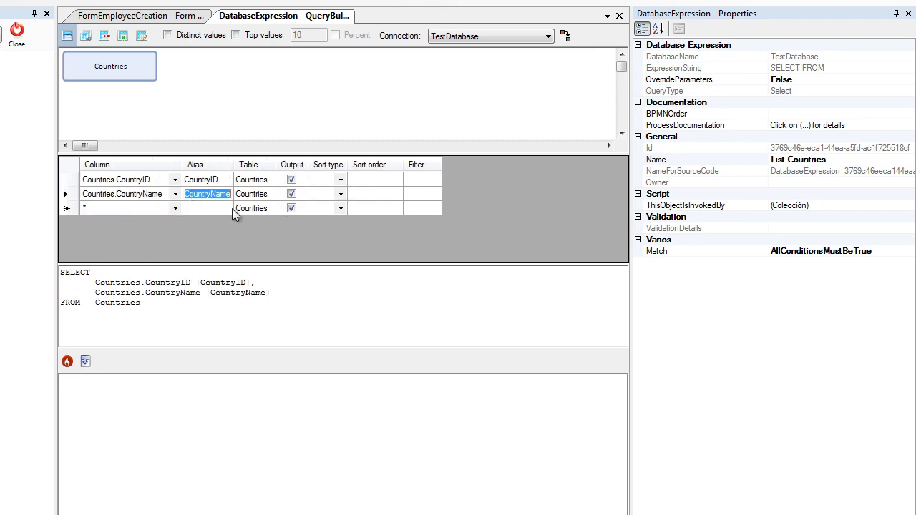
click(619, 16)
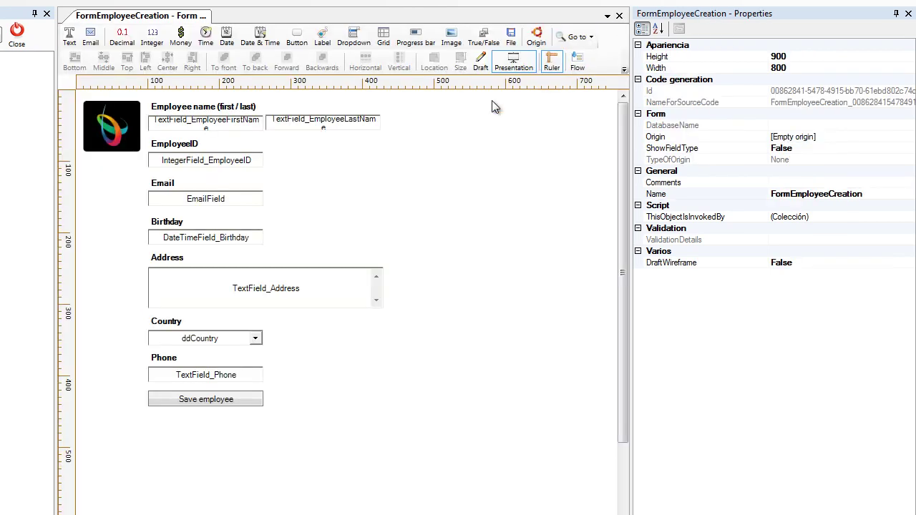
Step: Stop the ddCountry dropdown from using the form's origin and base it on the List Countries database expression
click(198, 338)
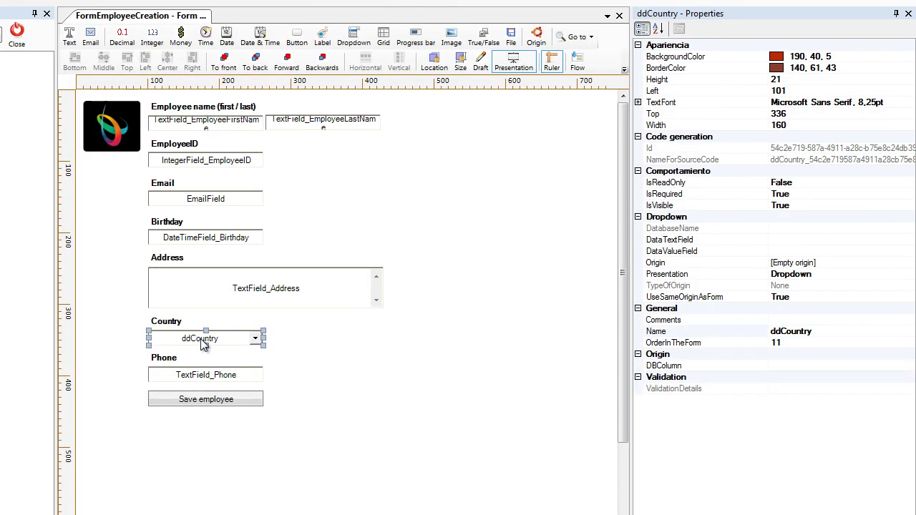
right_click(201, 338)
click(283, 299)
right_click(213, 338)
click(278, 315)
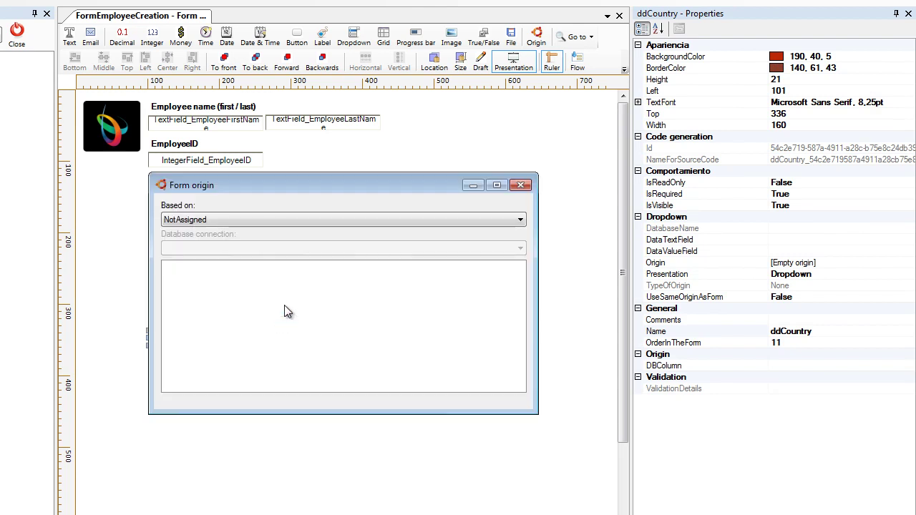
click(264, 221)
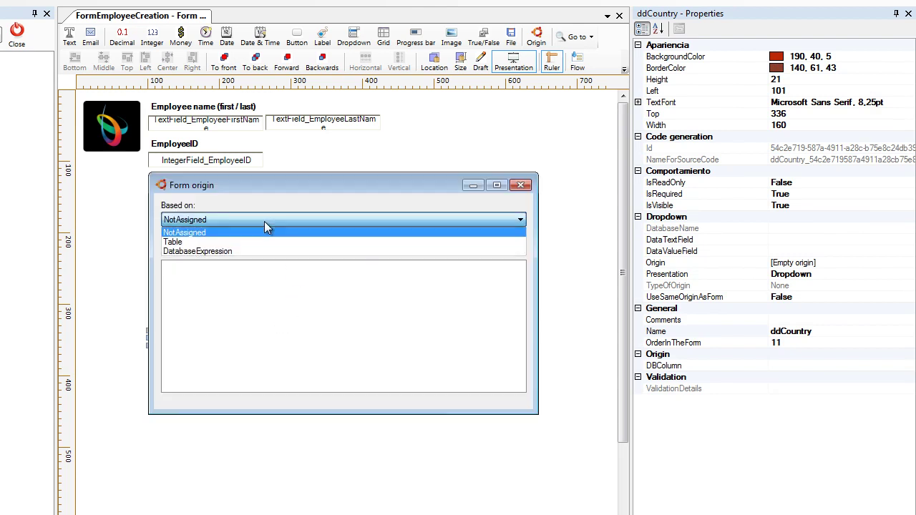
click(227, 252)
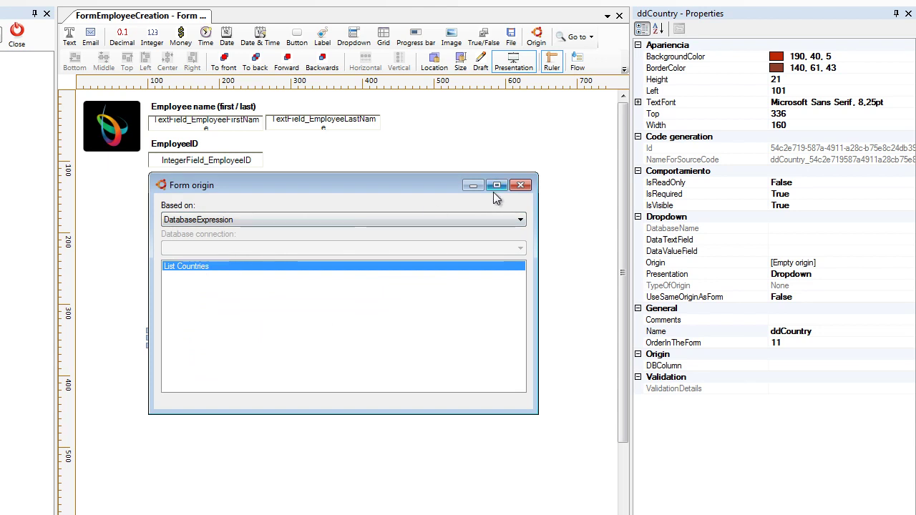
click(520, 185)
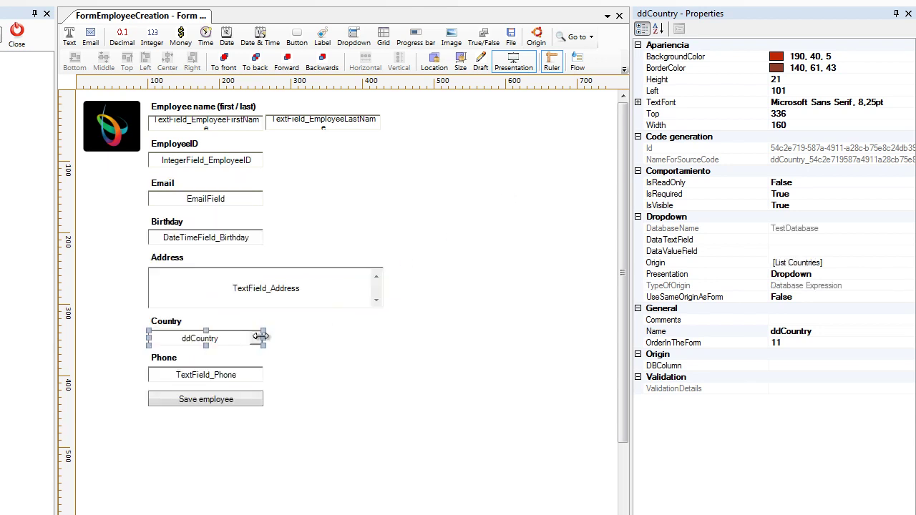
Step: Set the ddCountry dropdown's DataTextField to CountryName and its DataValueField to CountryID
click(889, 240)
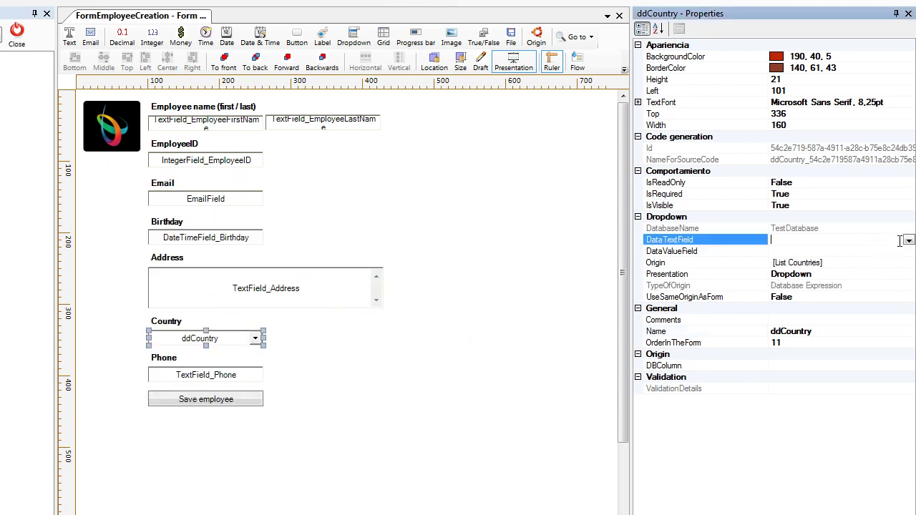
click(908, 241)
click(872, 252)
click(908, 240)
click(807, 267)
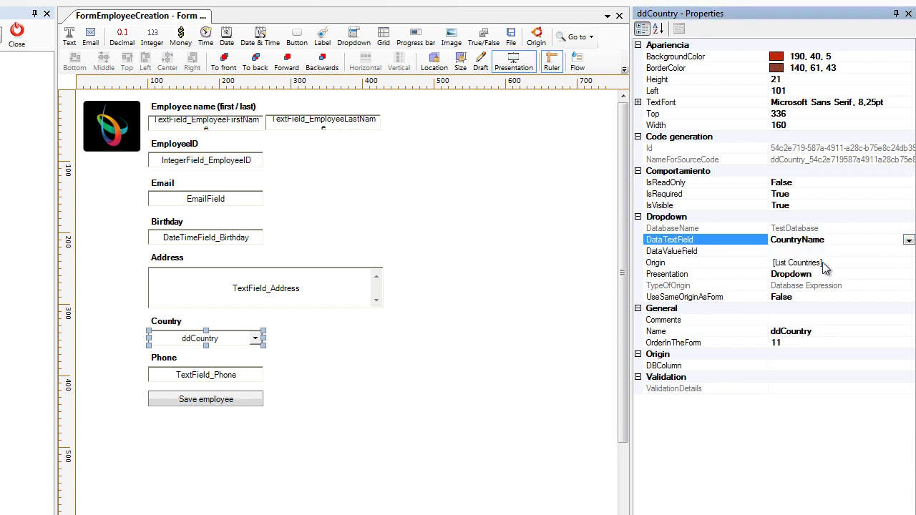
click(909, 253)
click(908, 251)
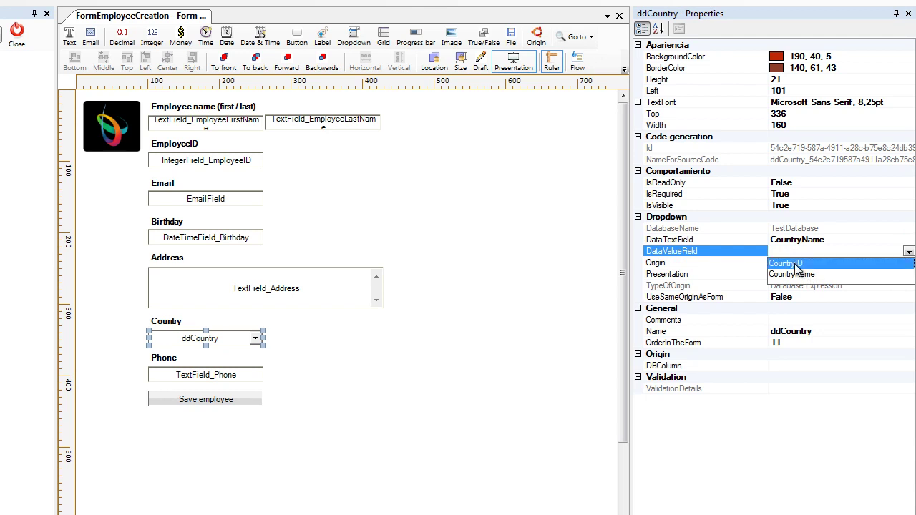
click(797, 264)
click(197, 451)
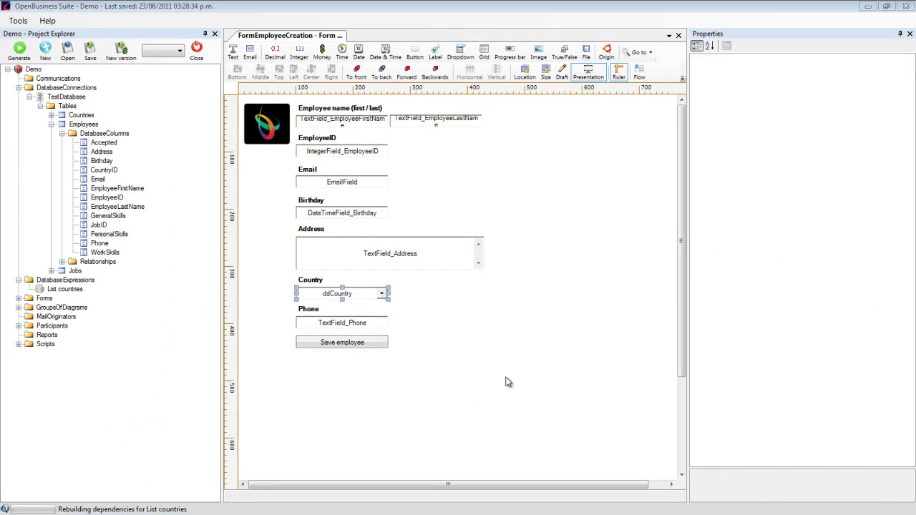
Step: Create the CRUD database expressions for the Employees table and expand the DatabaseExpressions folder
right_click(69, 281)
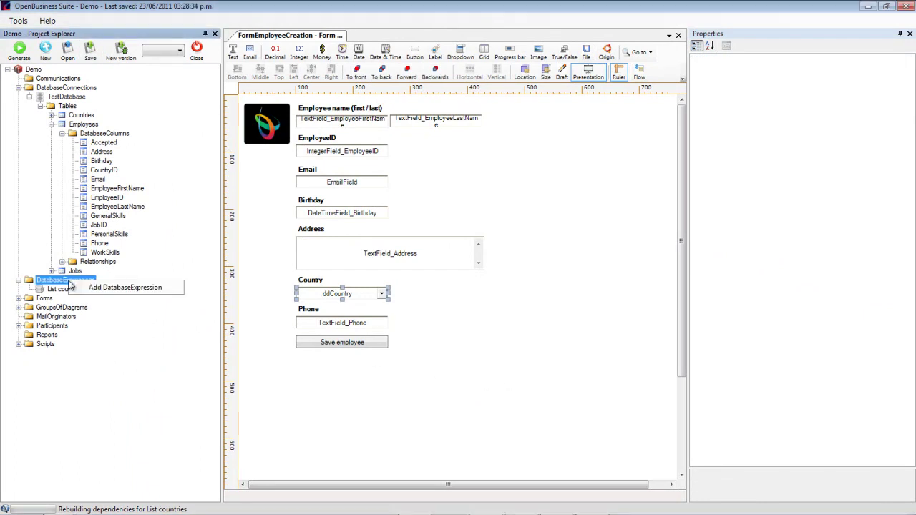
click(87, 126)
right_click(86, 125)
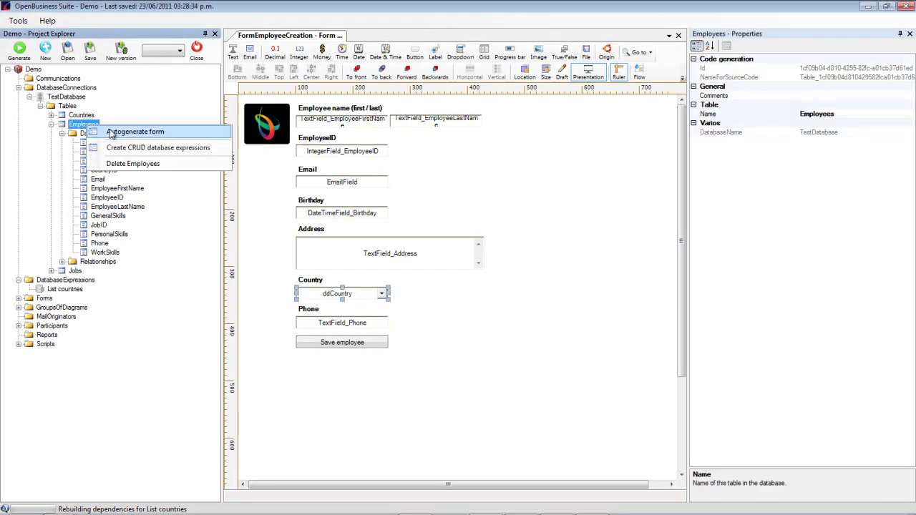
click(142, 148)
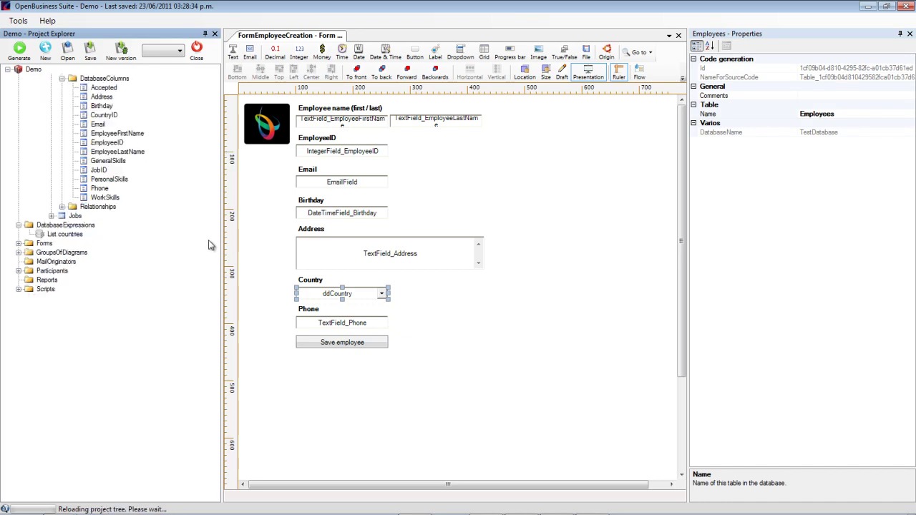
click(19, 96)
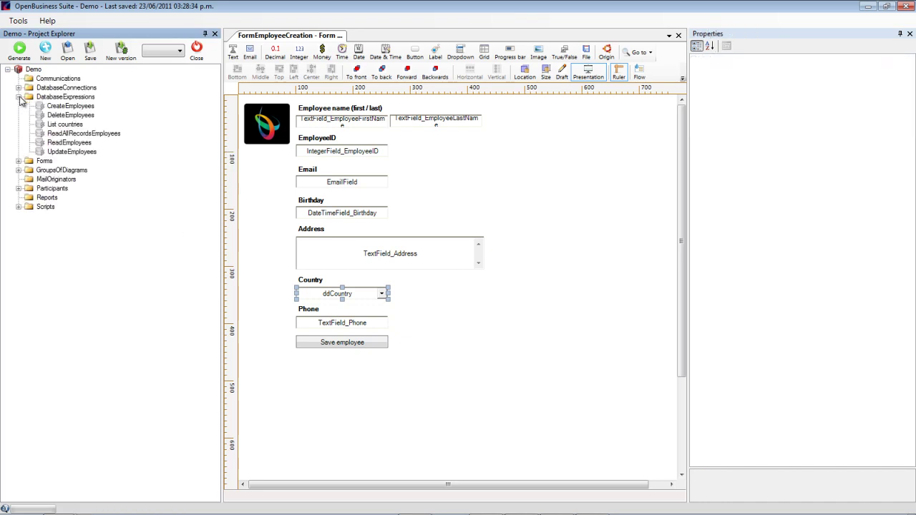
Step: Delete the DeleteEmployees database expression and expand the DatabaseExpressions folder again
click(69, 115)
key(Delete)
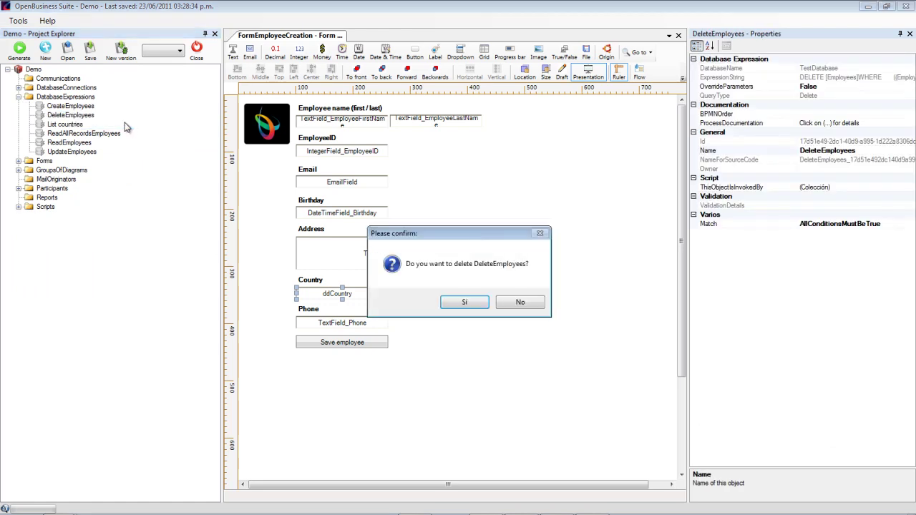
click(461, 304)
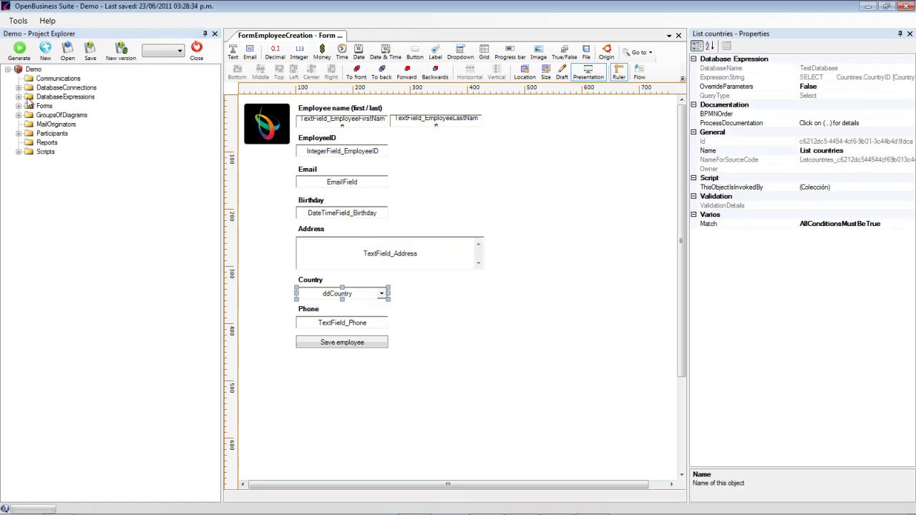
click(20, 97)
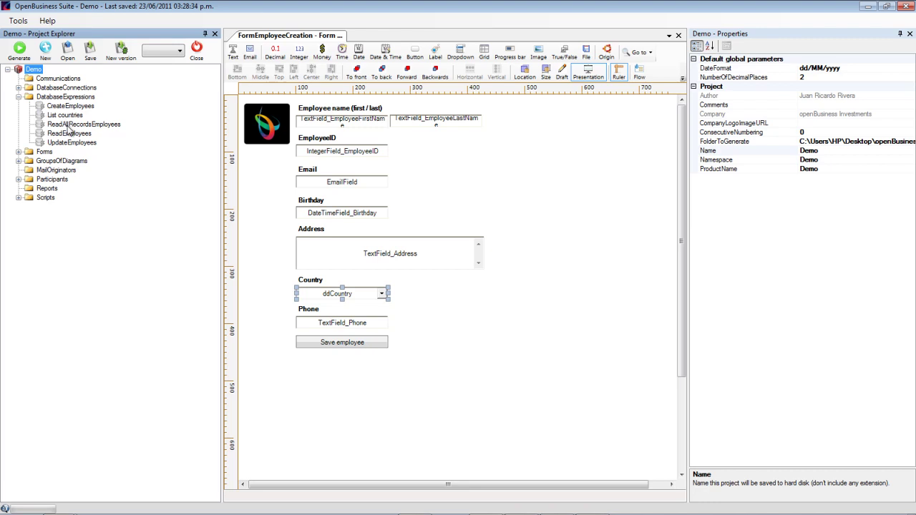
Step: Delete the ReadAllRecordsEmployees, ReadEmployees and UpdateEmployees database expressions together and expand the DatabaseExpressions folder again
right_click(34, 69)
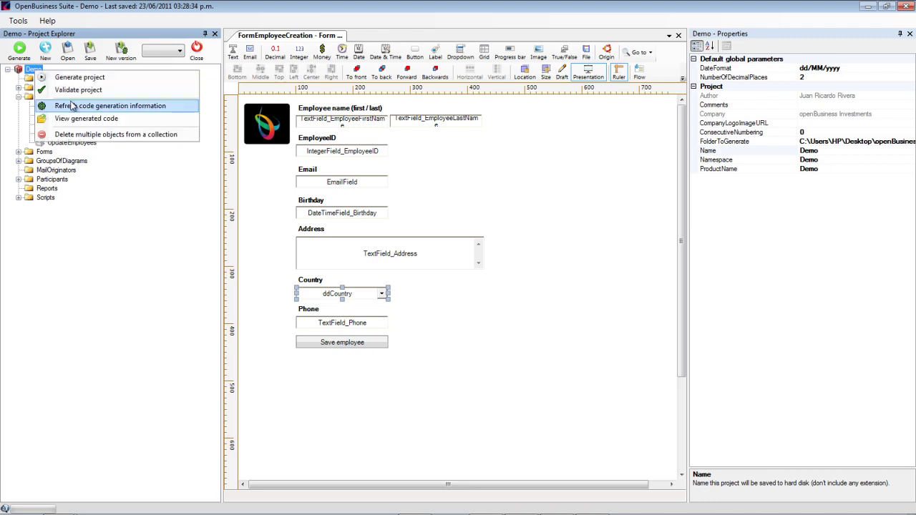
click(102, 138)
click(418, 168)
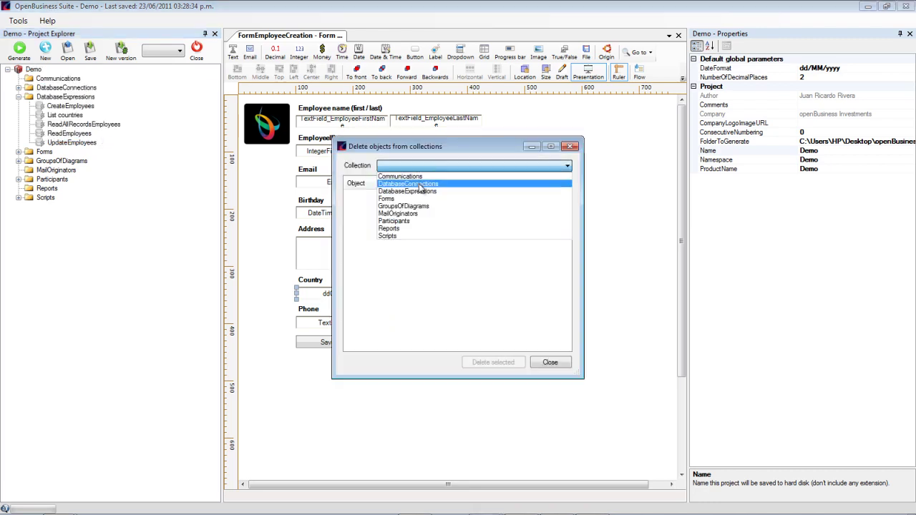
click(421, 193)
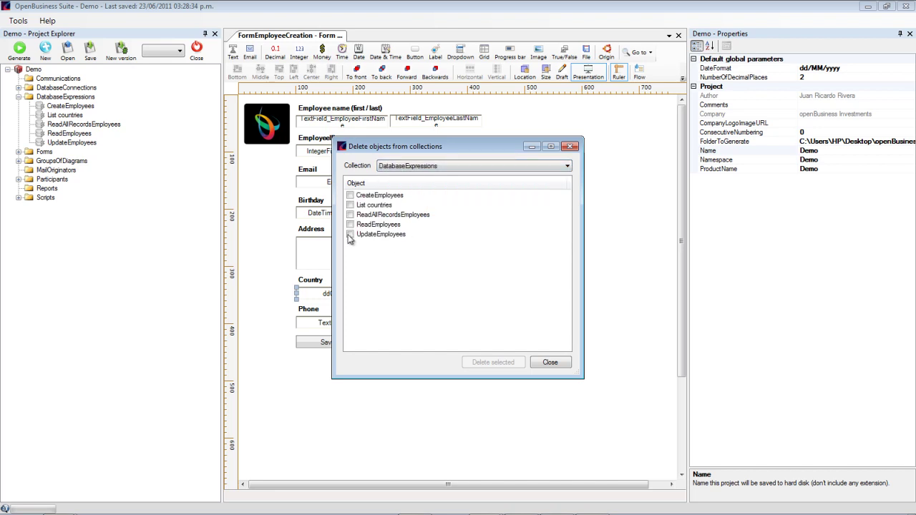
click(350, 225)
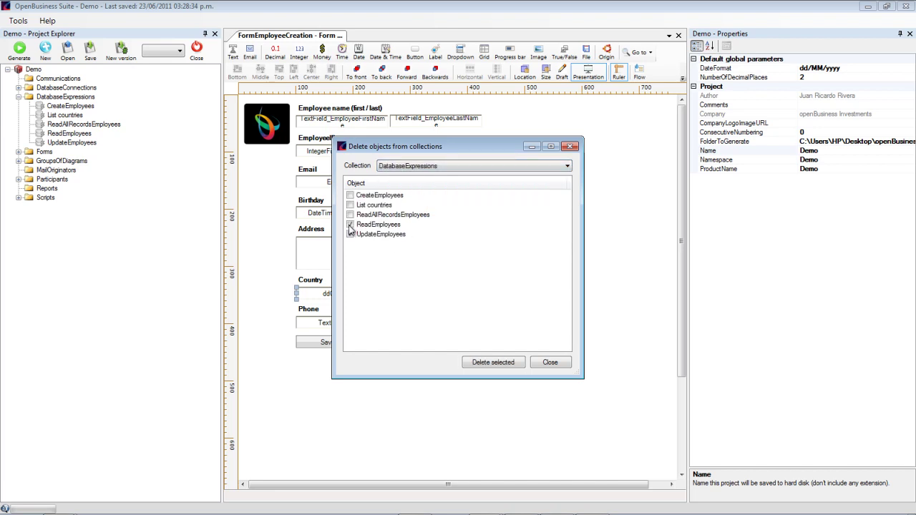
click(492, 363)
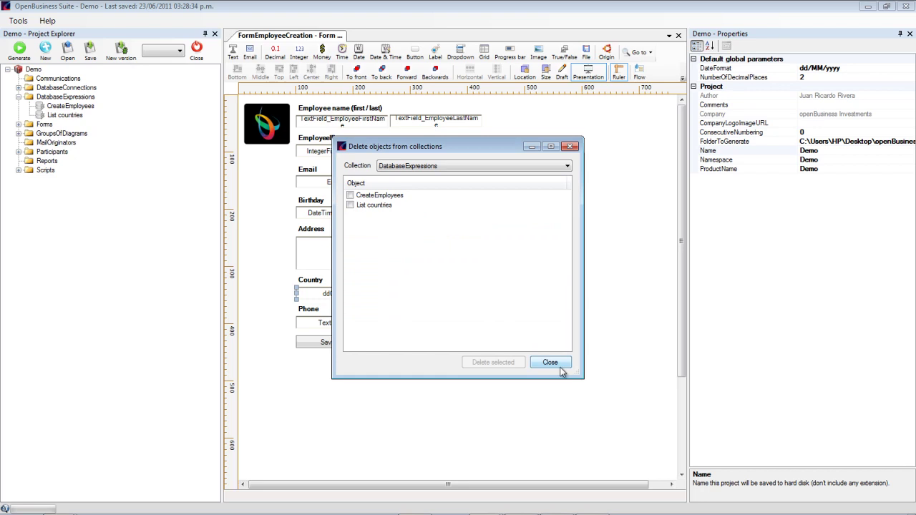
click(561, 366)
click(19, 98)
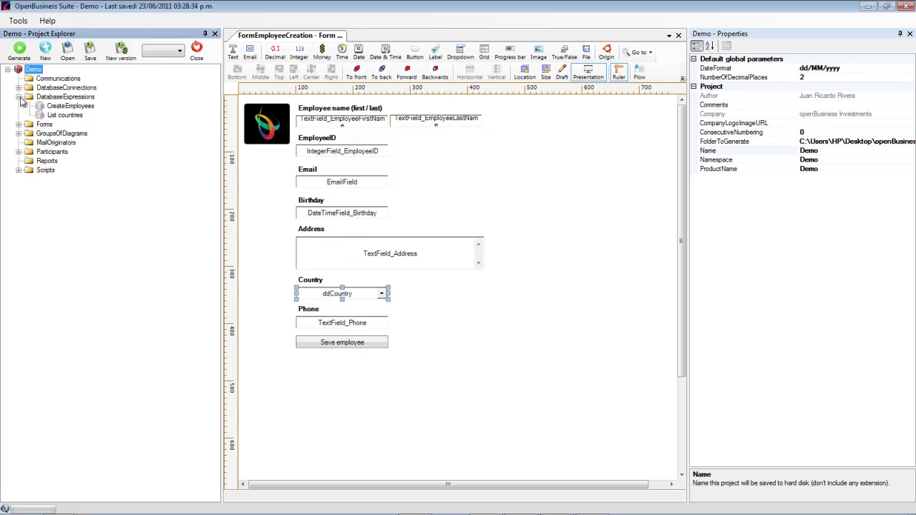
Step: Open the CreateEmployees database expression in the query builder and remove its Employees.Accepted row
click(70, 107)
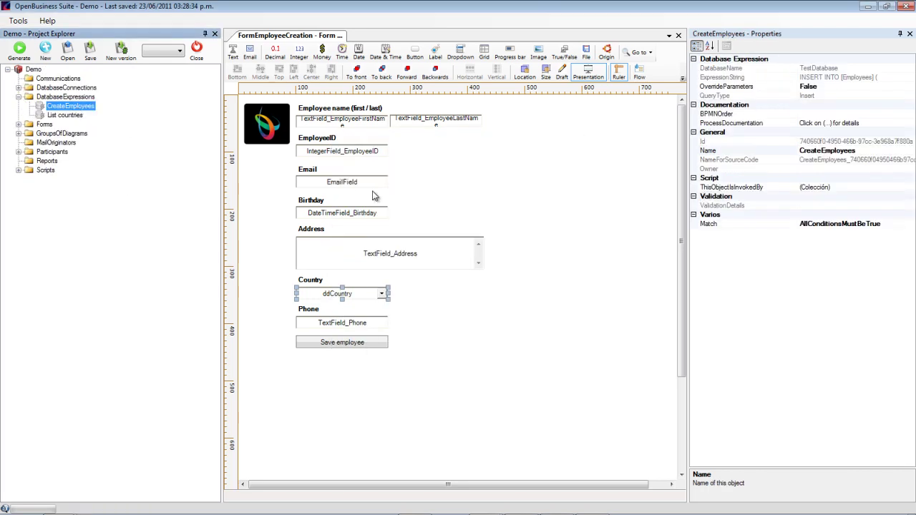
double_click(71, 106)
drag(258, 302, 272, 430)
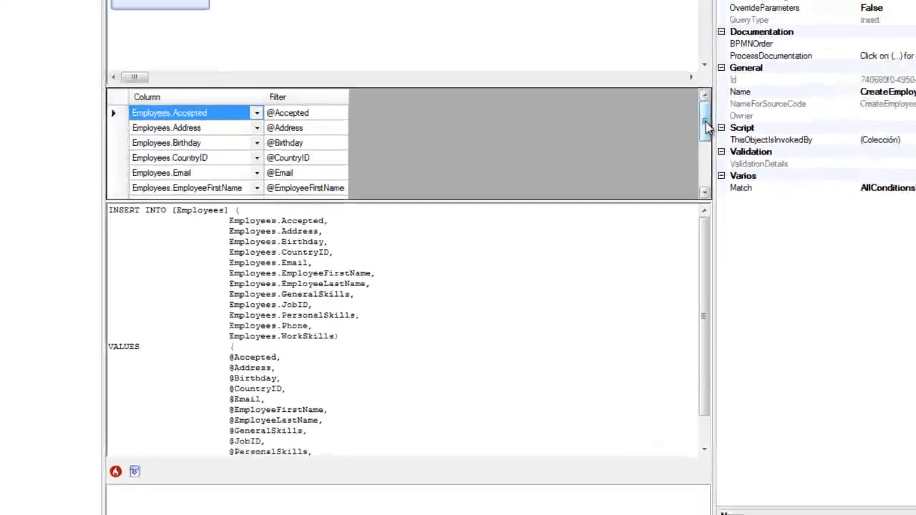
drag(678, 179, 687, 206)
drag(728, 139, 728, 79)
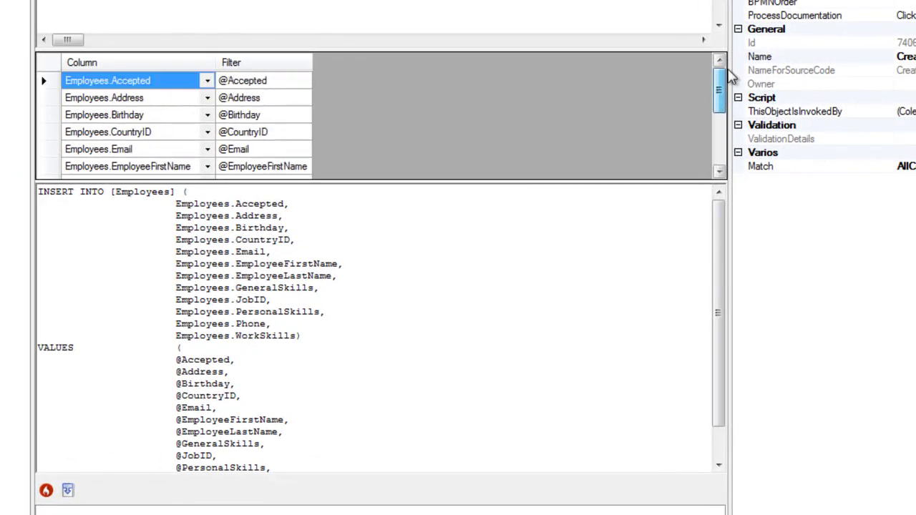
right_click(129, 83)
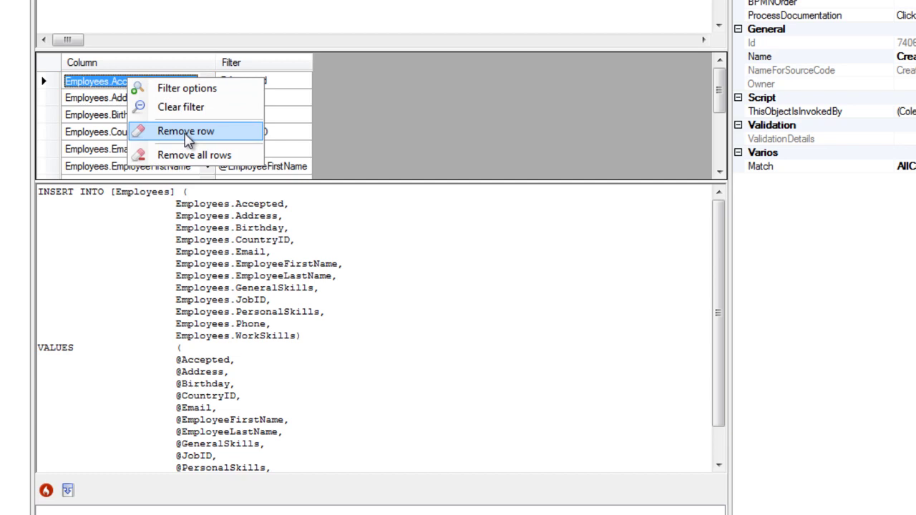
click(186, 131)
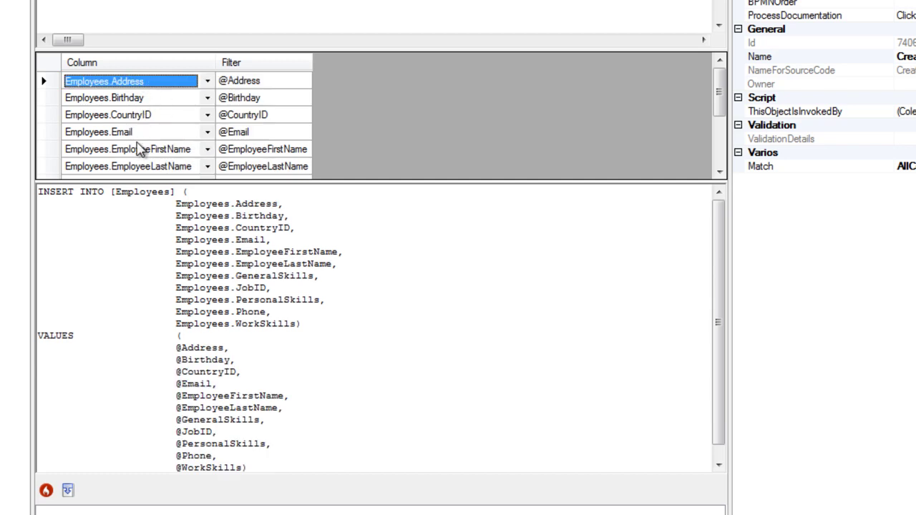
Step: Remove the GeneralSkills, JobID and PersonalSkills rows from the CreateEmployees insert query
click(143, 172)
click(719, 173)
click(719, 173)
click(719, 174)
click(719, 173)
click(719, 173)
right_click(160, 102)
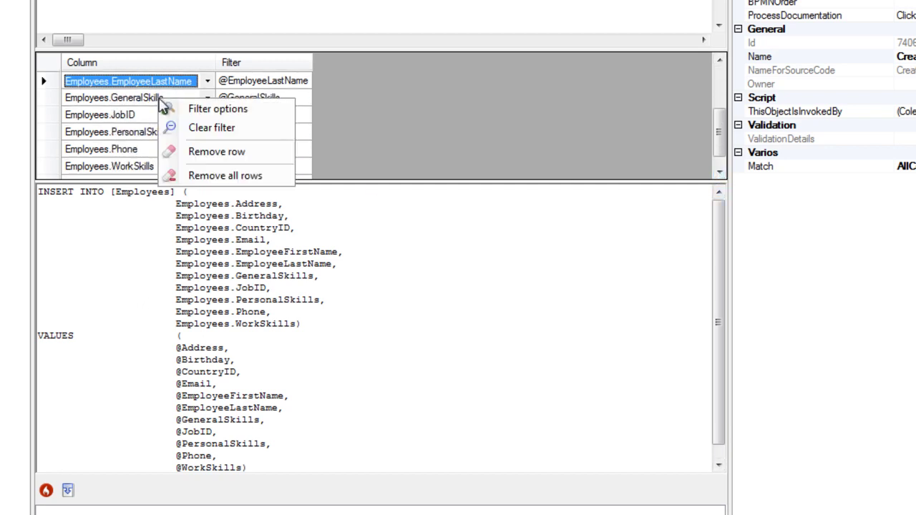
click(208, 151)
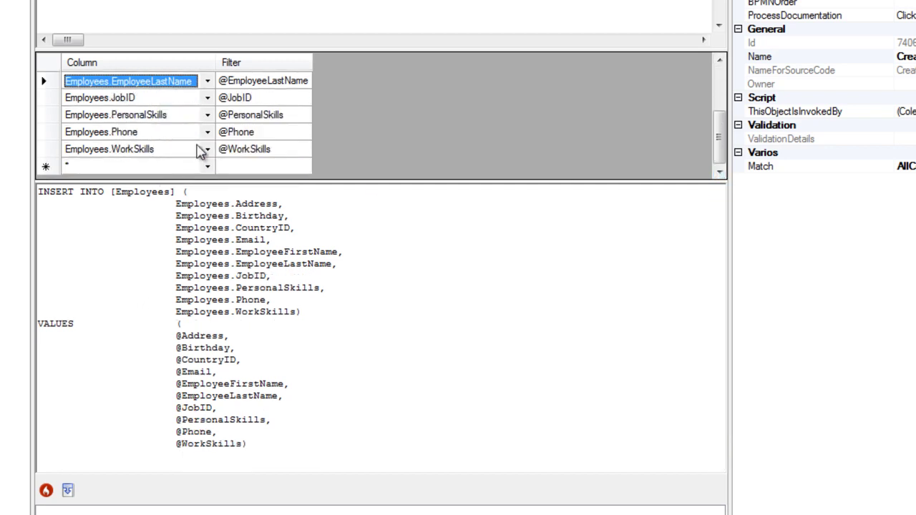
right_click(134, 102)
click(194, 154)
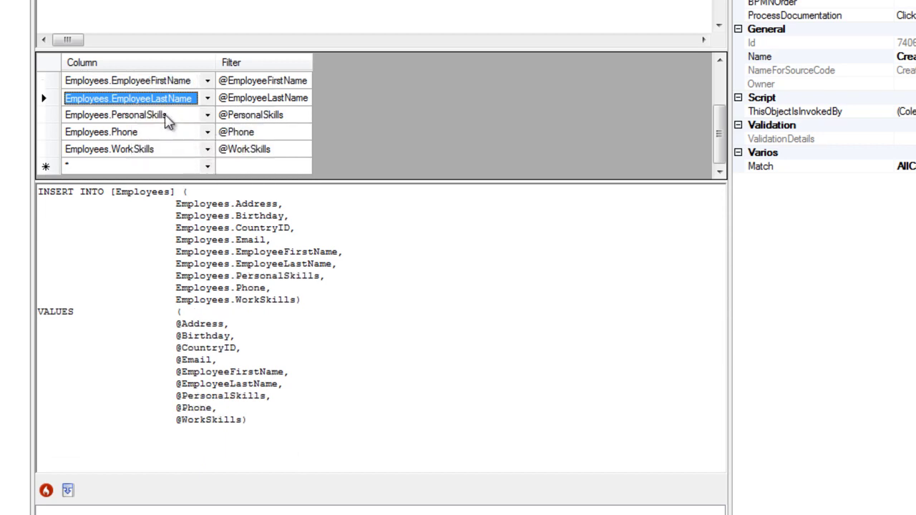
right_click(172, 116)
click(225, 170)
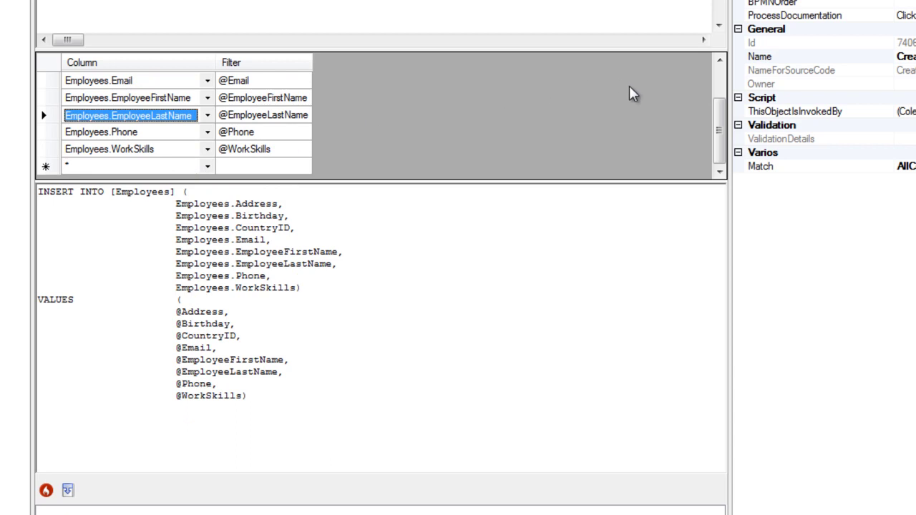
Step: Review the remaining insert columns, rename the database expression to CreateEmployee and close its query builder
click(720, 61)
click(720, 62)
click(720, 62)
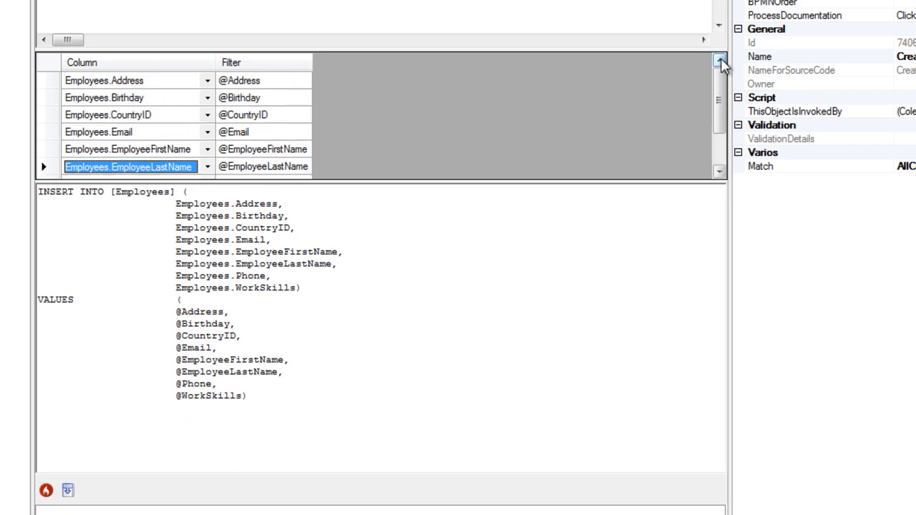
drag(721, 81, 721, 161)
drag(266, 475, 272, 427)
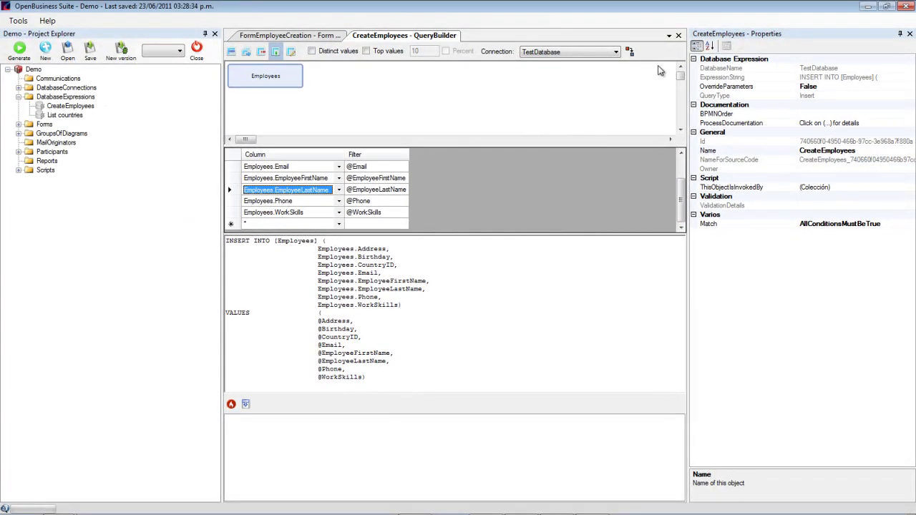
click(862, 150)
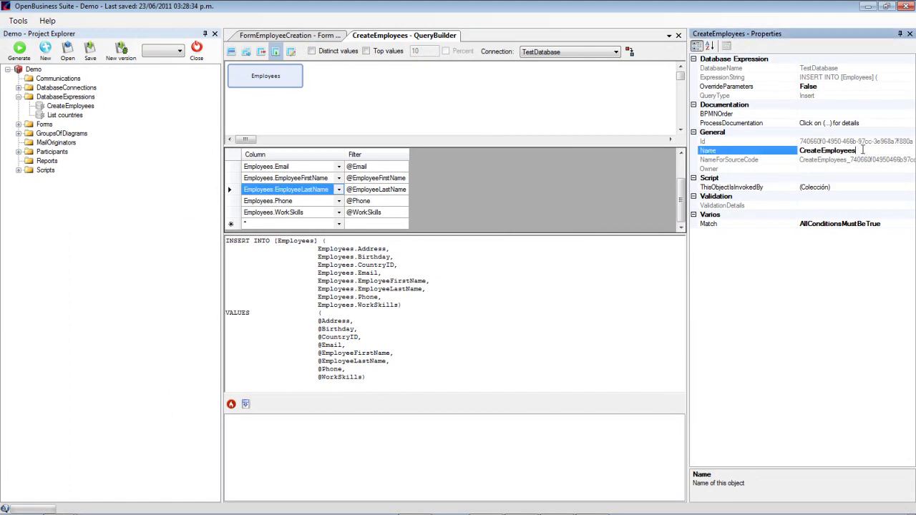
key(BackSpace)
key(Return)
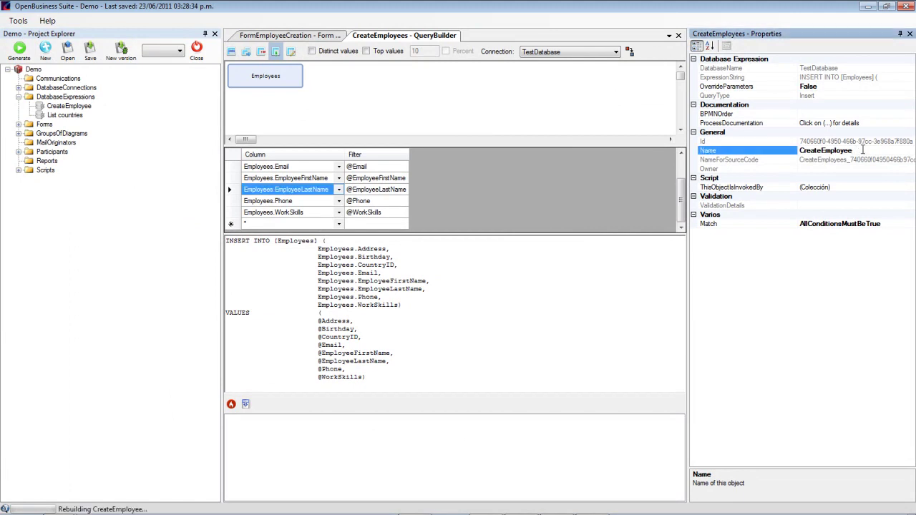
click(679, 36)
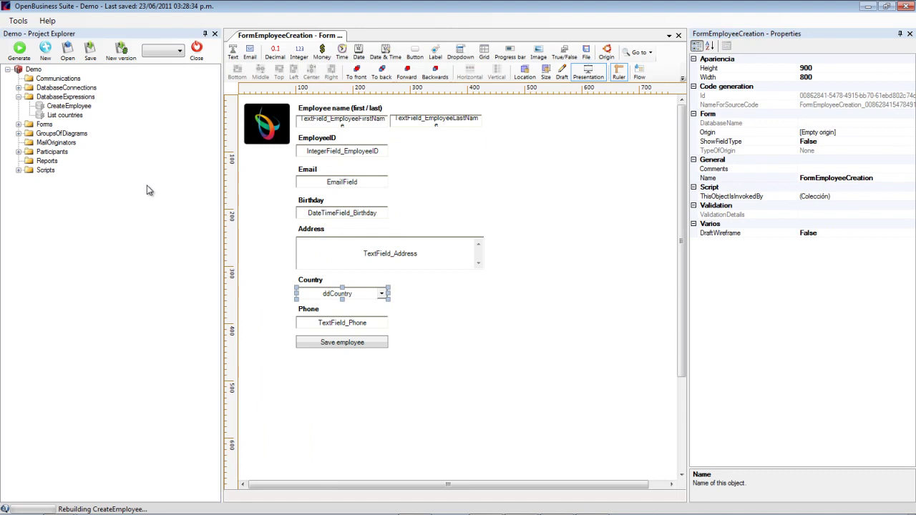
right_click(333, 345)
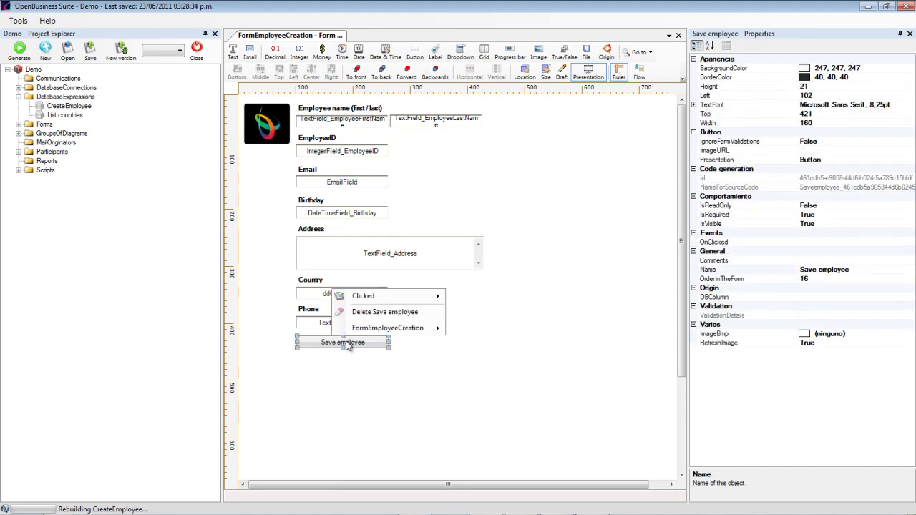
click(326, 361)
drag(339, 328, 340, 326)
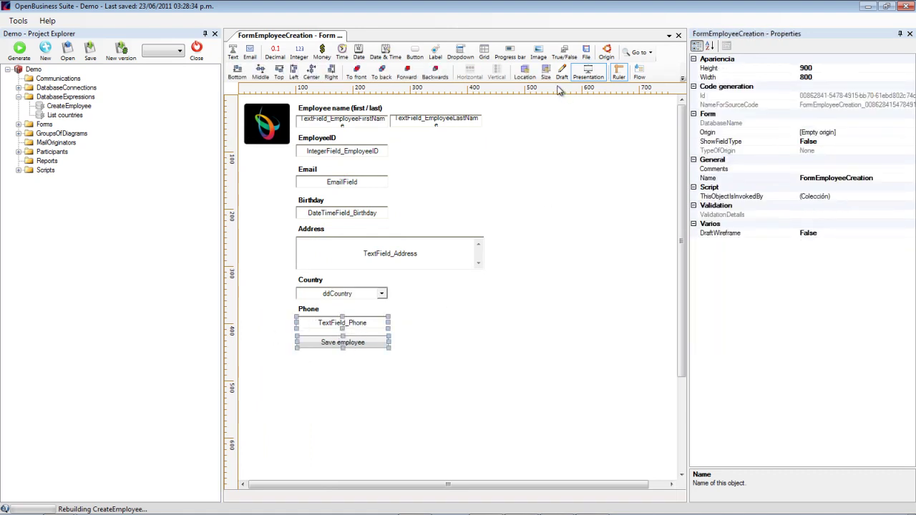
click(299, 360)
Step: Create a script for the Save employee button's Clicked event and add a new action to it
right_click(326, 343)
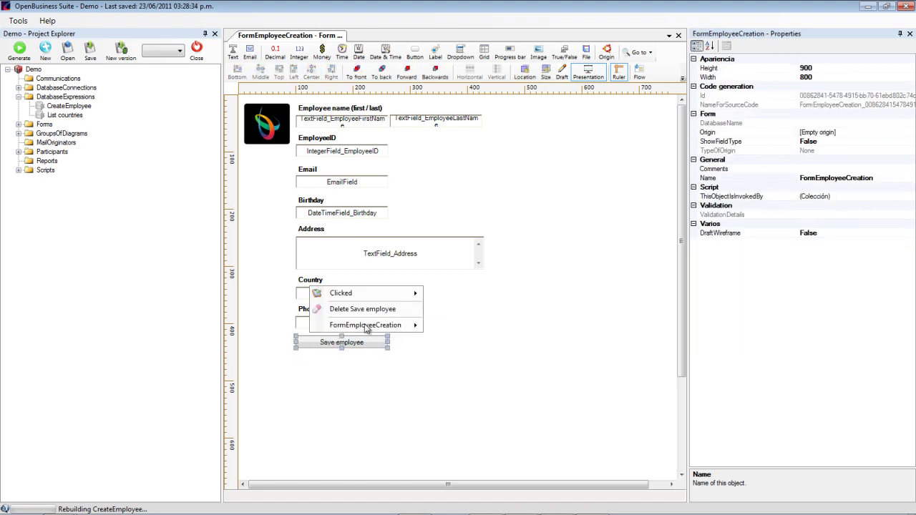
mouse_move(387, 297)
click(480, 307)
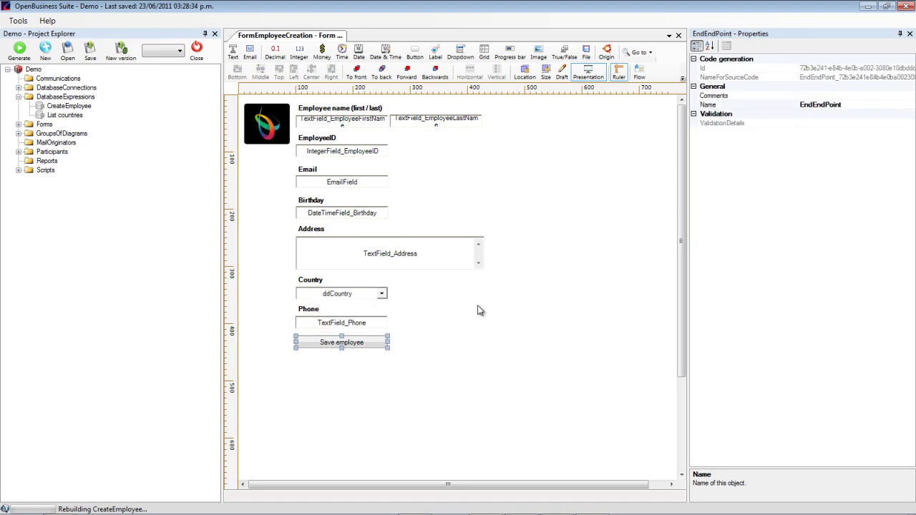
click(250, 52)
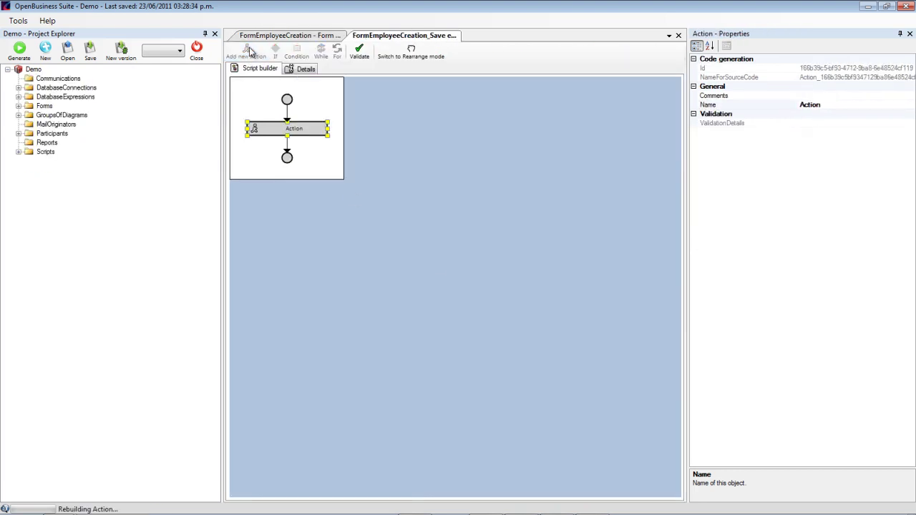
Step: Set the script action to execute the CreateEmployee object of type DatabaseExpressions
double_click(302, 128)
click(333, 84)
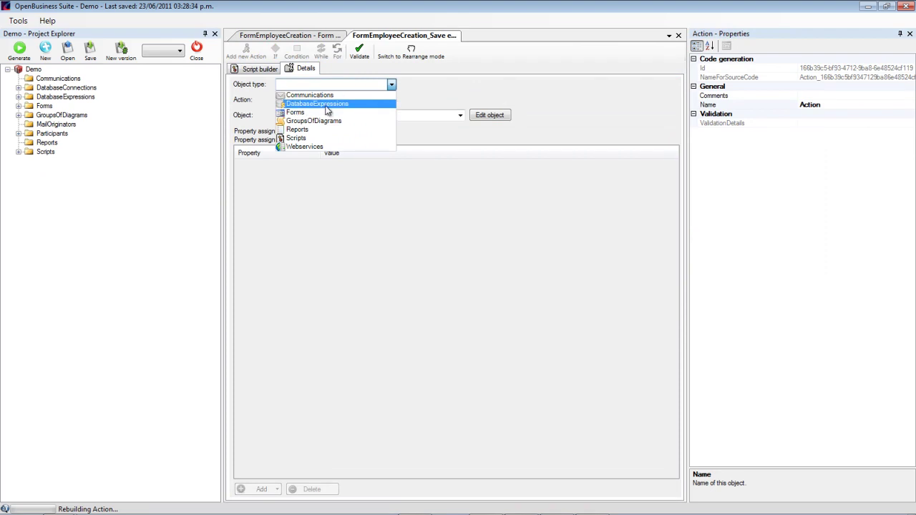
click(318, 106)
click(318, 101)
click(312, 112)
click(312, 116)
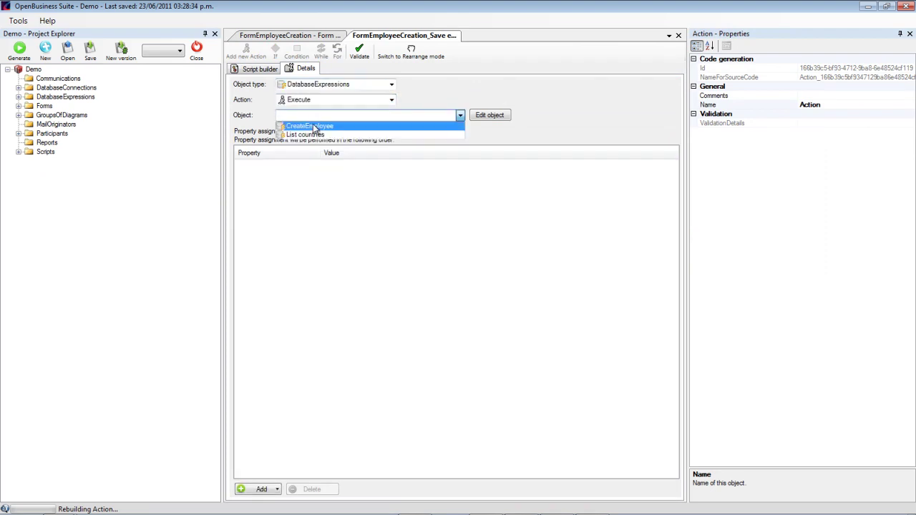
click(314, 128)
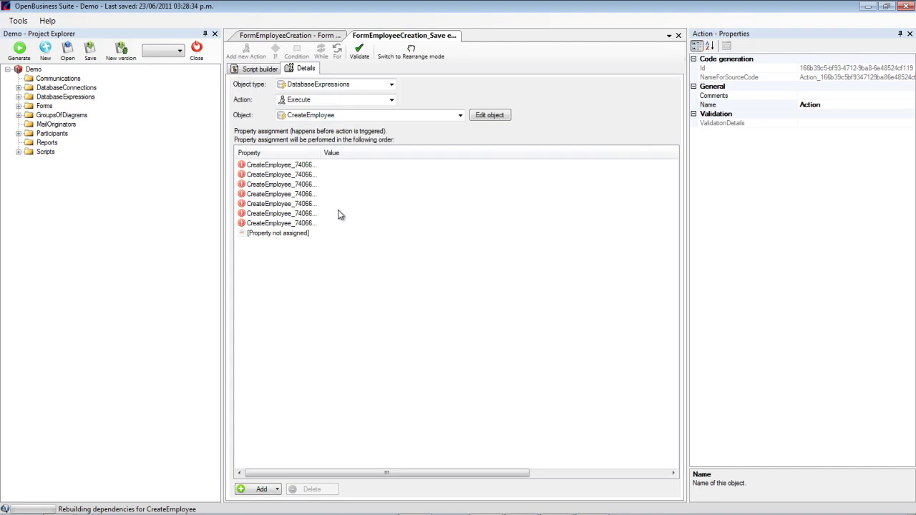
Step: Widen the Property column, open the Address parameter's mapping and place a source object in the mapping editor
drag(319, 152, 536, 158)
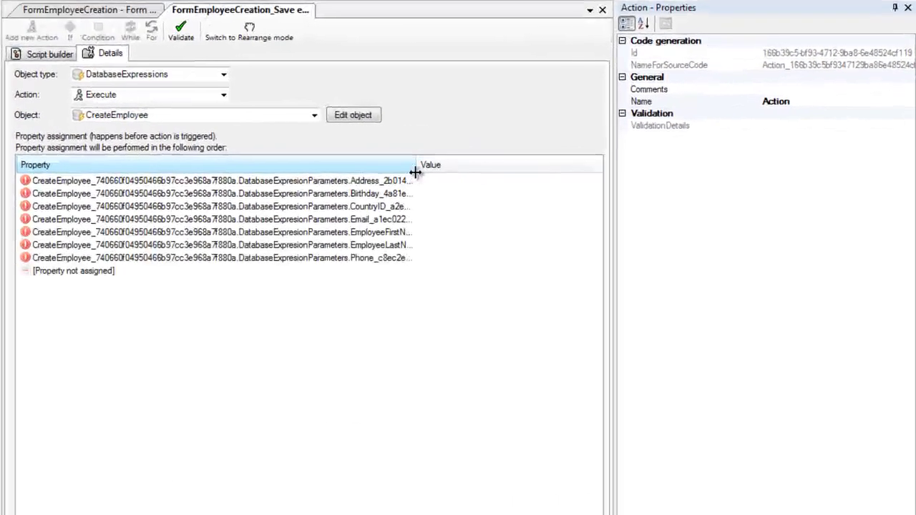
drag(415, 173, 415, 172)
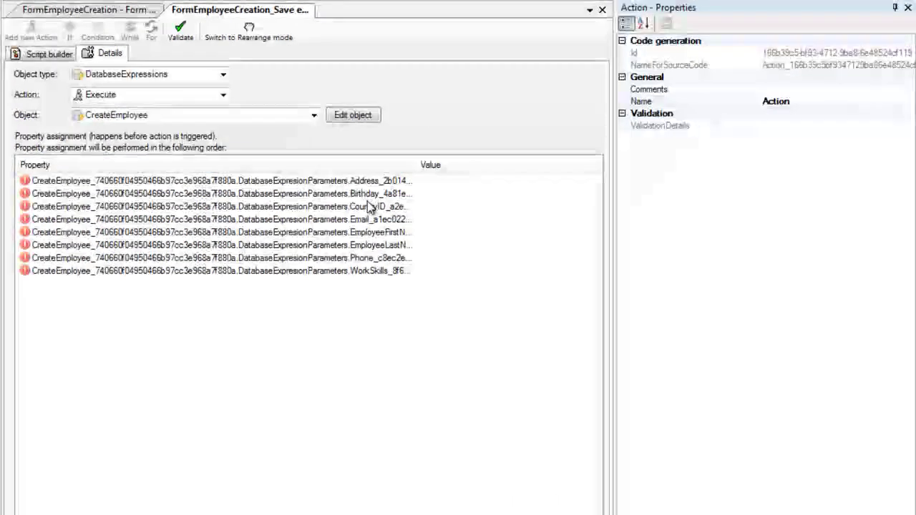
double_click(141, 181)
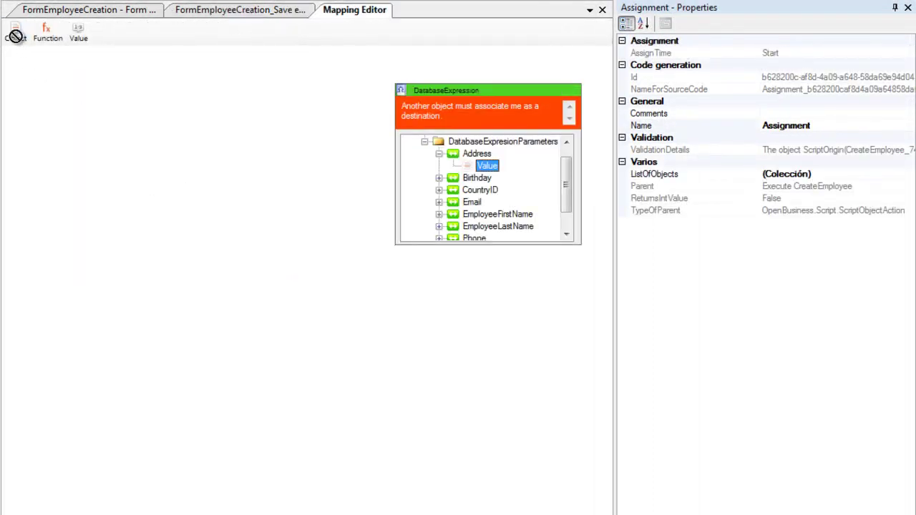
drag(17, 41, 31, 107)
drag(100, 108, 92, 76)
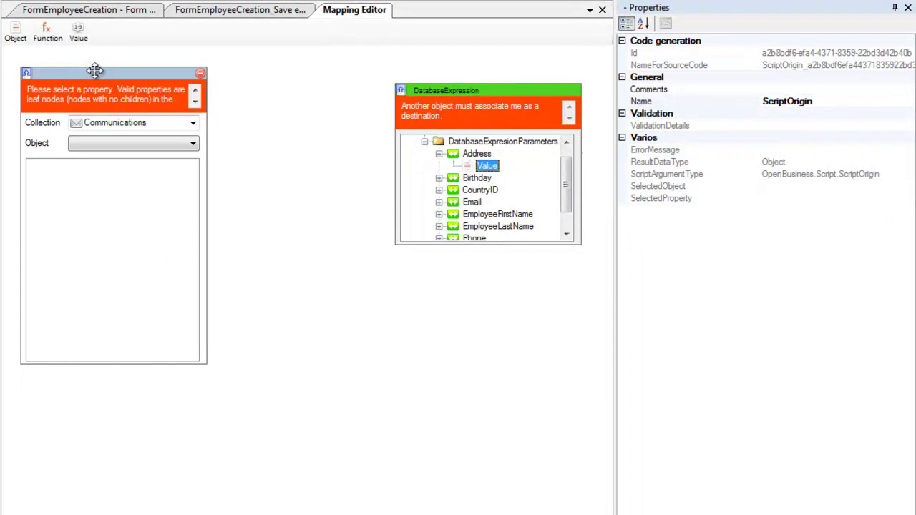
Step: Base the source object on the FormEmployeeCreation form from the Forms collection
click(122, 123)
click(102, 174)
click(118, 143)
click(116, 154)
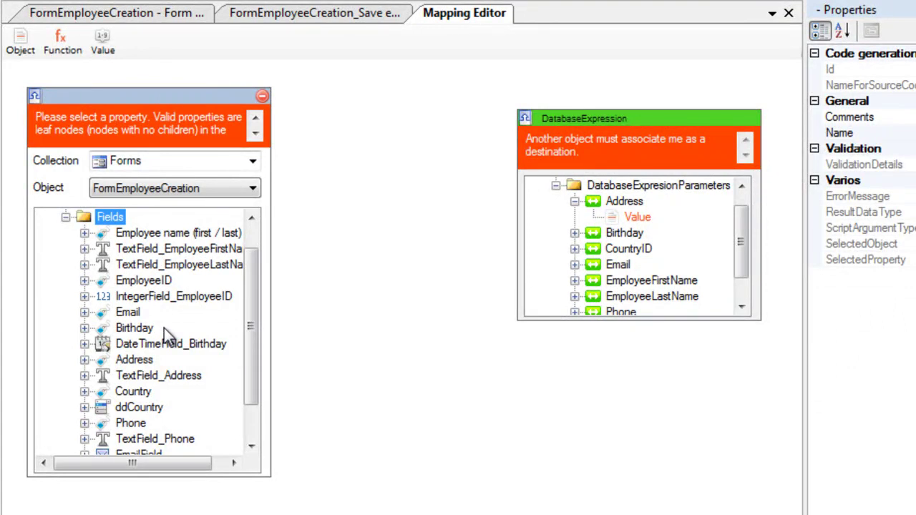
Step: Map the Value of TextField_Address to the Value of the database expression's Address parameter
click(85, 376)
click(149, 408)
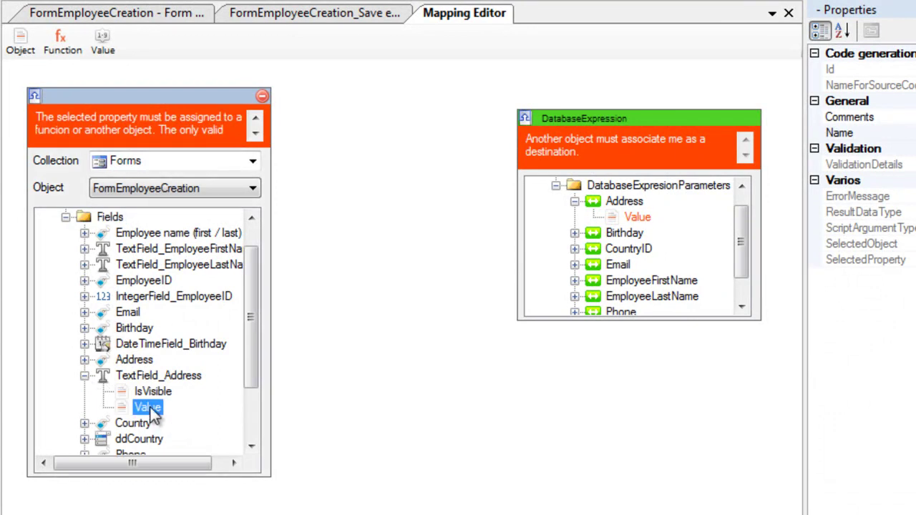
click(635, 218)
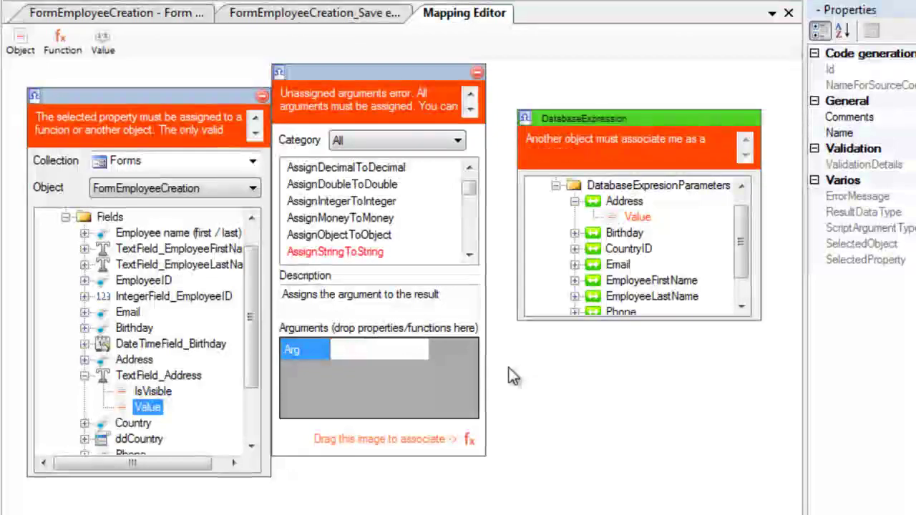
Step: Place the assignment function between the source object and the database expression, and close the Address mapping
drag(393, 85, 408, 92)
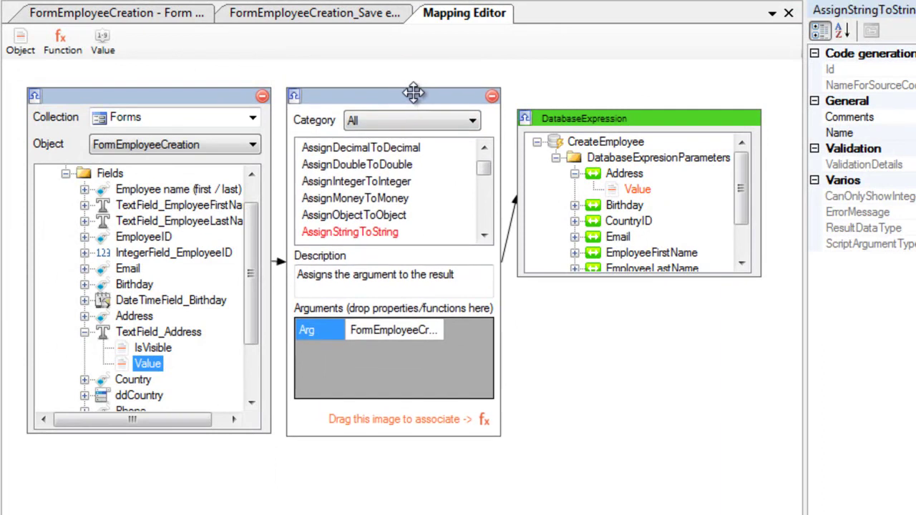
click(787, 13)
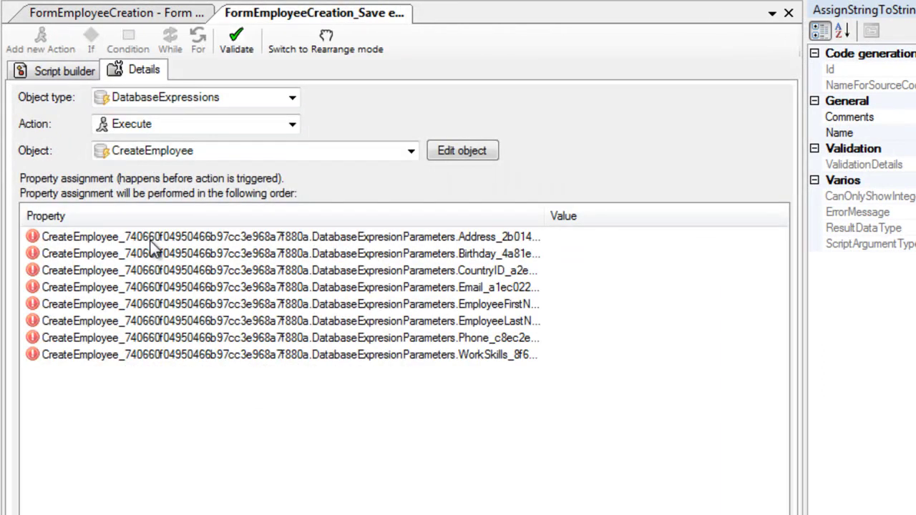
Step: Open the Birthday parameter's mapping and add a source object based on the FormEmployeeCreation form from the Forms collection
double_click(118, 250)
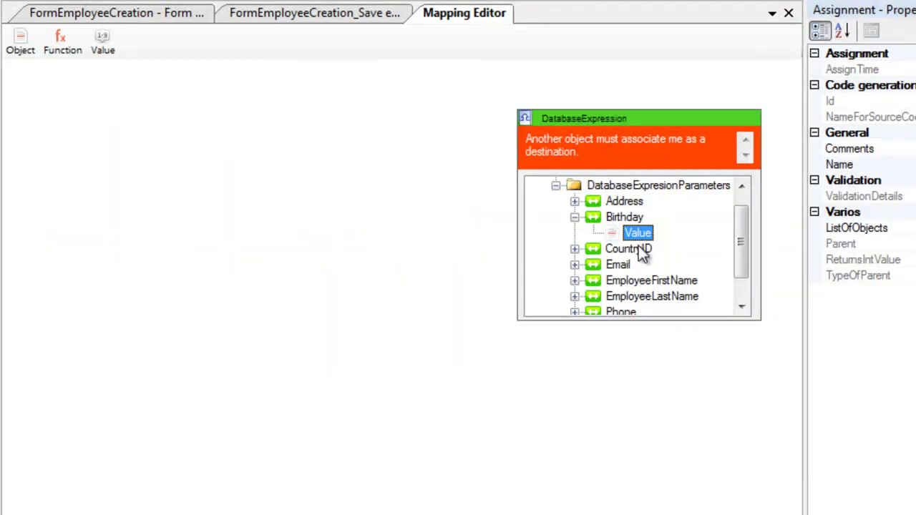
click(20, 41)
click(166, 201)
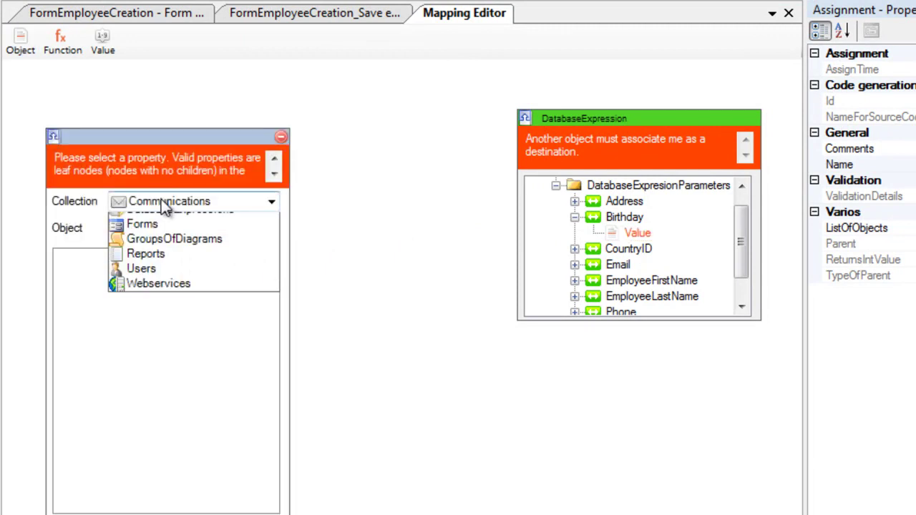
click(152, 267)
click(189, 227)
click(166, 252)
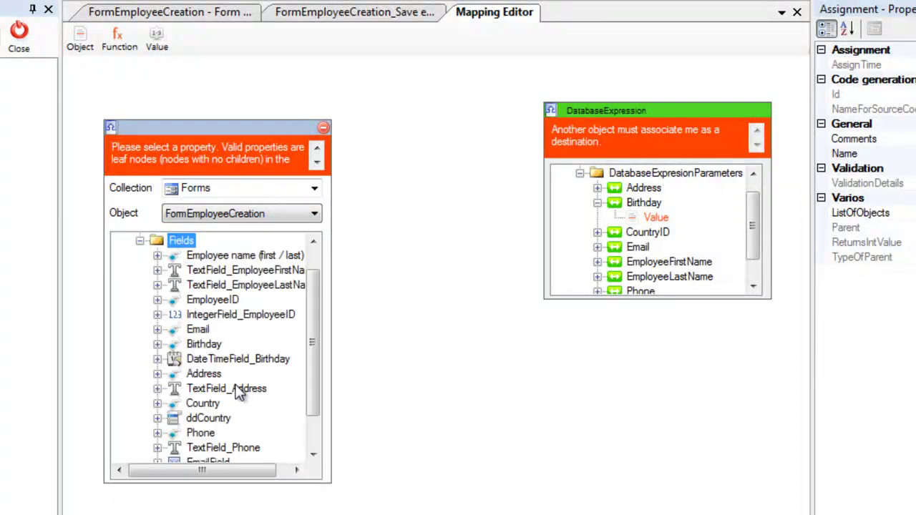
Step: Map the Value of DateTimeField_Birthday to the Birthday parameter's Value, space the boxes apart and close the mapping
click(158, 359)
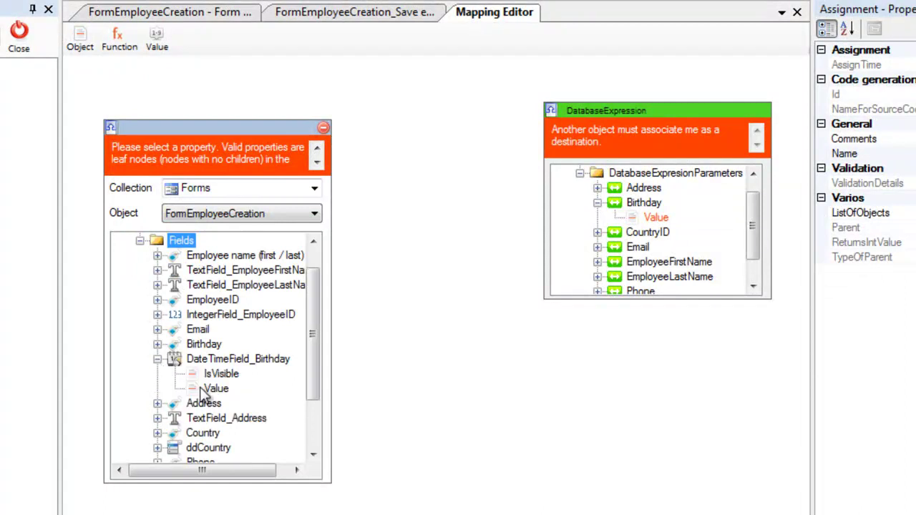
click(216, 389)
drag(216, 389, 664, 217)
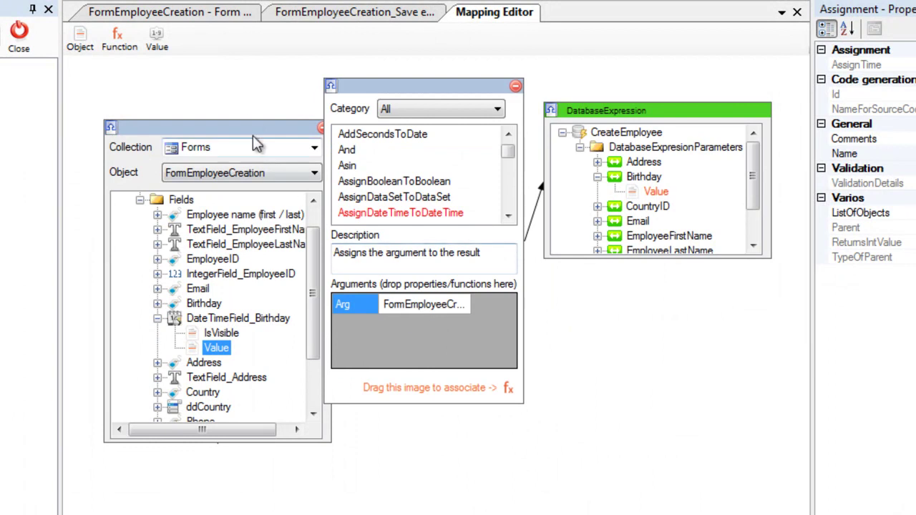
drag(250, 125, 216, 93)
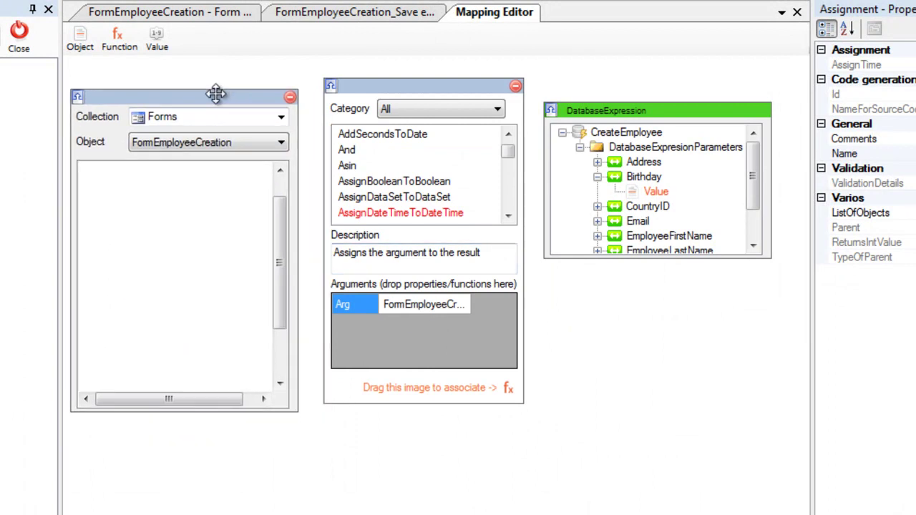
click(796, 11)
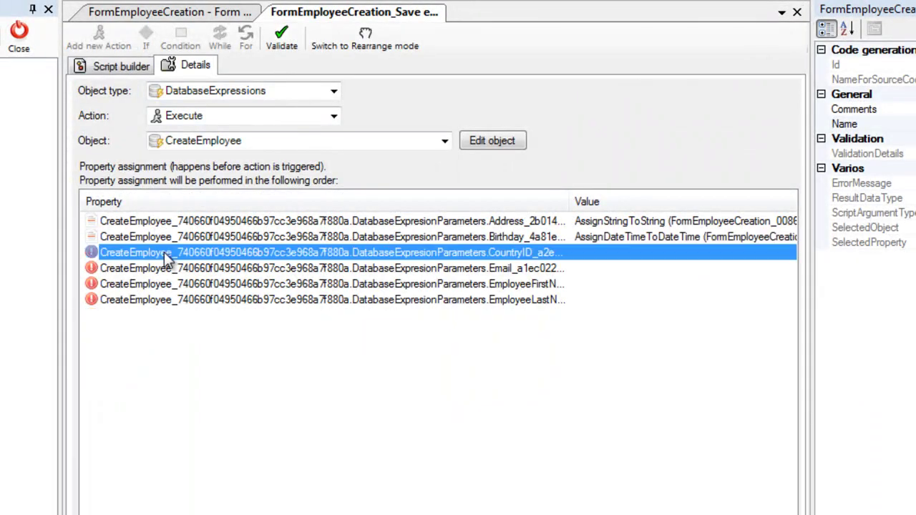
Step: Open the CountryID parameter's mapping and add a source object based on the FormEmployeeCreation form from the Forms collection
double_click(164, 252)
drag(82, 41, 90, 107)
click(189, 163)
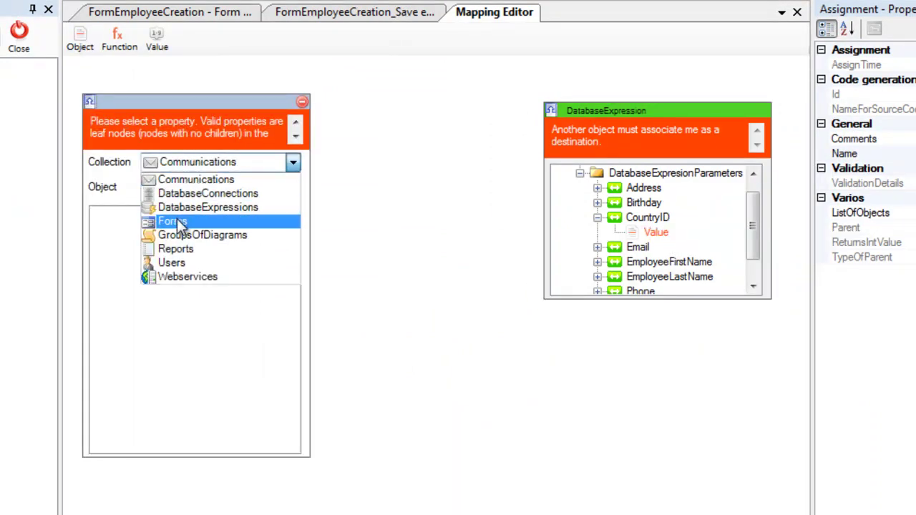
click(180, 221)
click(193, 189)
click(196, 205)
double_click(164, 246)
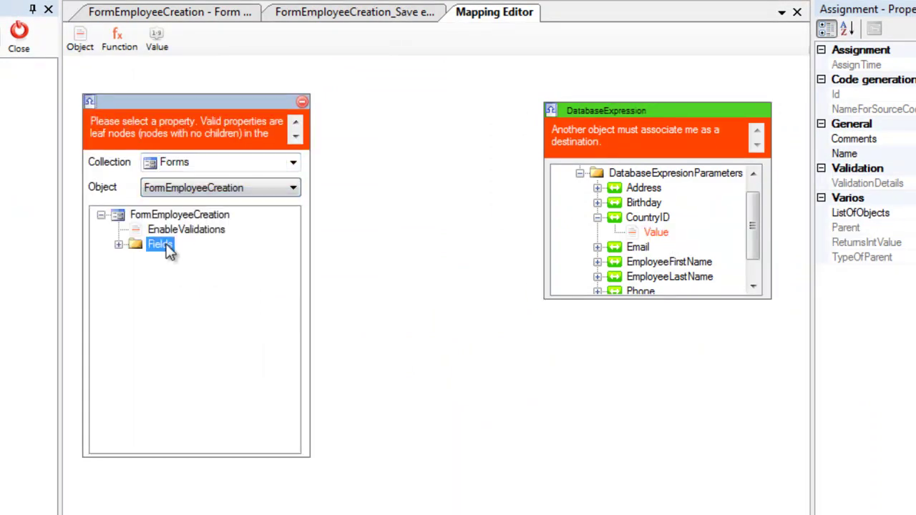
Step: Map the Value of ddCountry to the Value of the CountryID parameter
drag(295, 365, 300, 413)
double_click(188, 347)
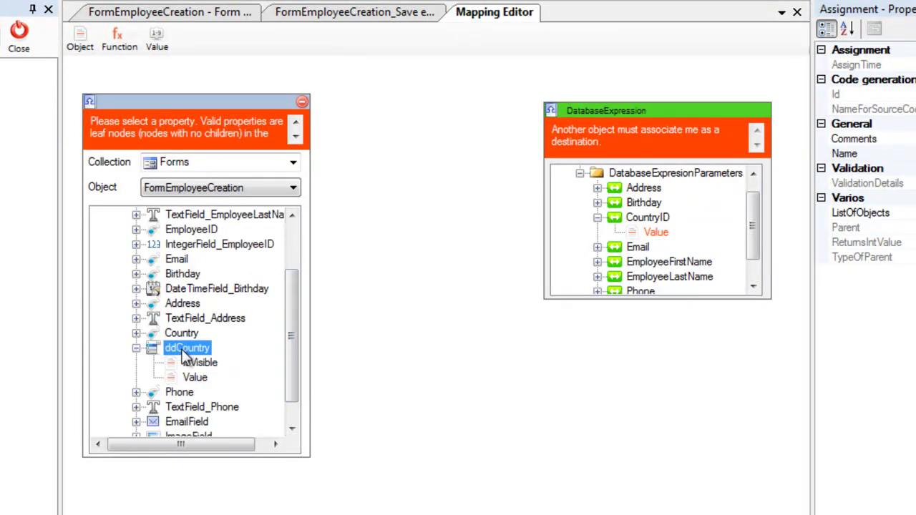
click(195, 377)
drag(208, 384, 657, 238)
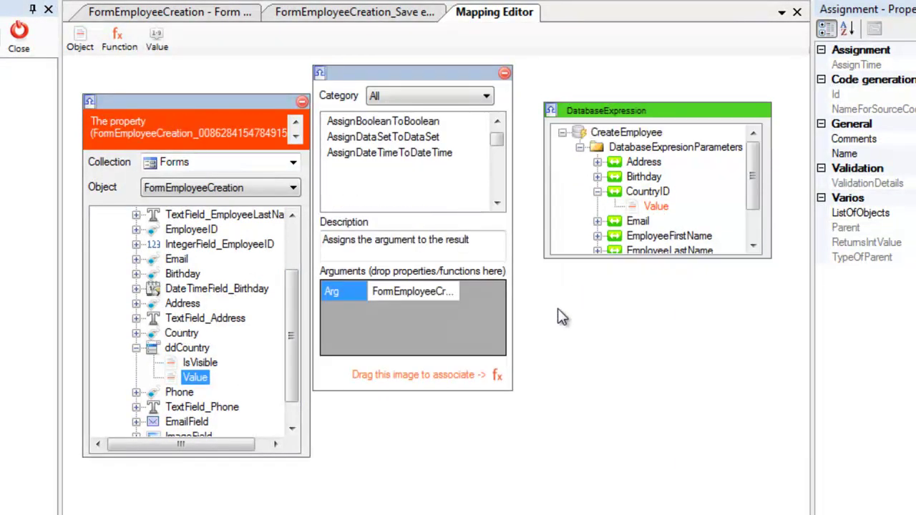
Step: Move the ddCountry source object clear of the function and read through its full error message
drag(219, 96, 207, 81)
click(284, 120)
click(284, 120)
click(284, 121)
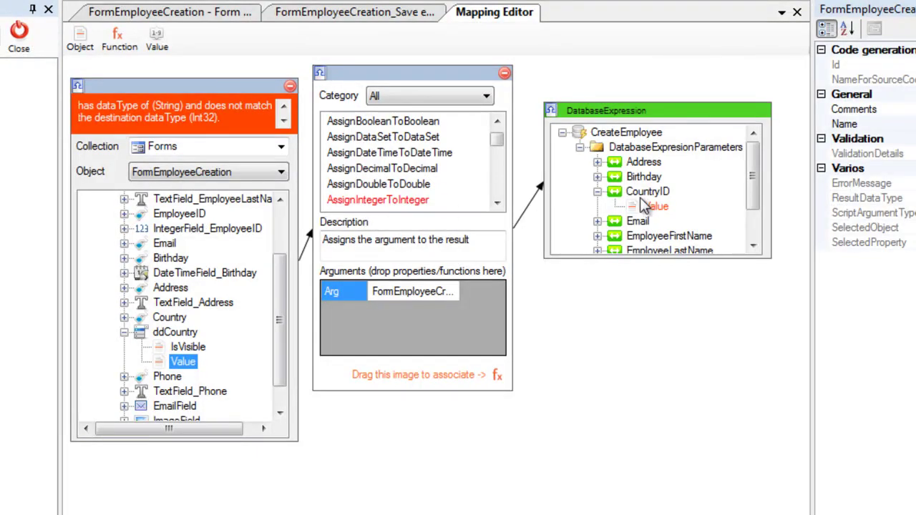
Step: Change the CountryID mapping's function to ConvertStringToInteger with the Value of ddCountry as its argument, and close the mapping
click(499, 194)
click(499, 192)
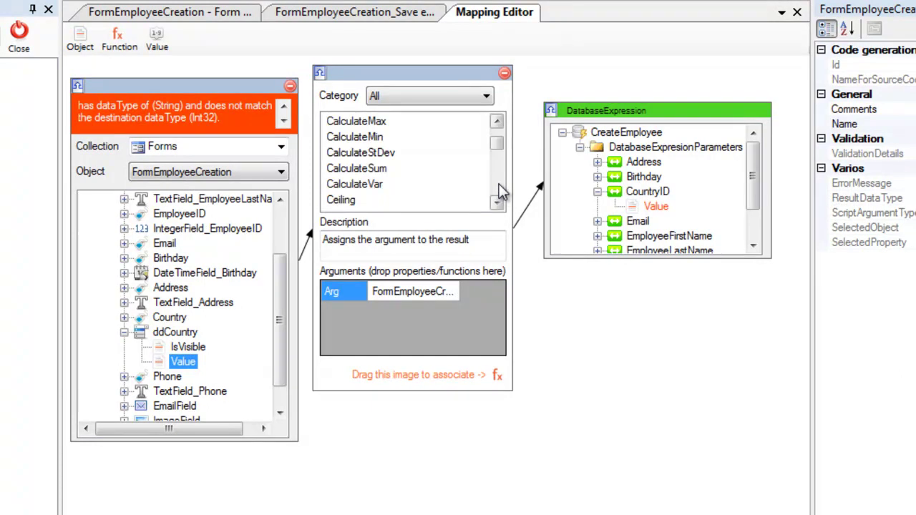
click(501, 192)
click(501, 192)
click(500, 192)
click(501, 192)
click(501, 192)
click(501, 191)
click(403, 201)
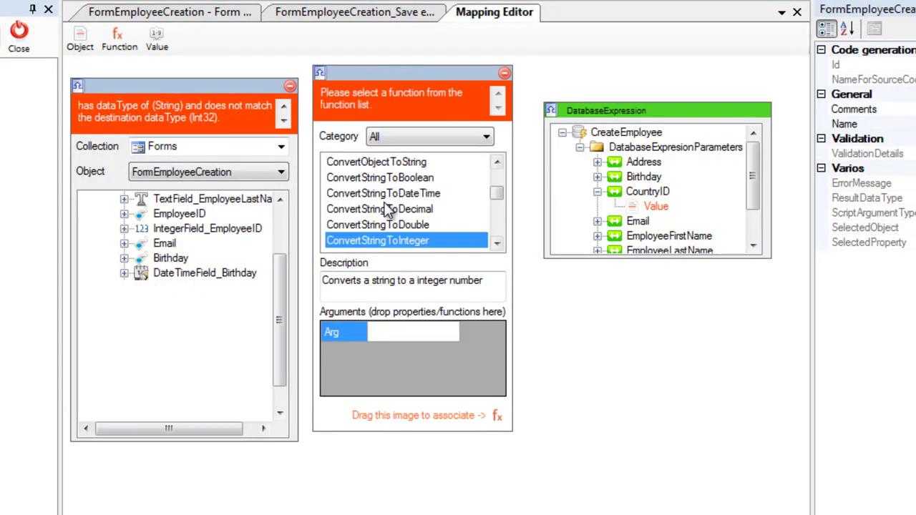
drag(182, 362, 408, 348)
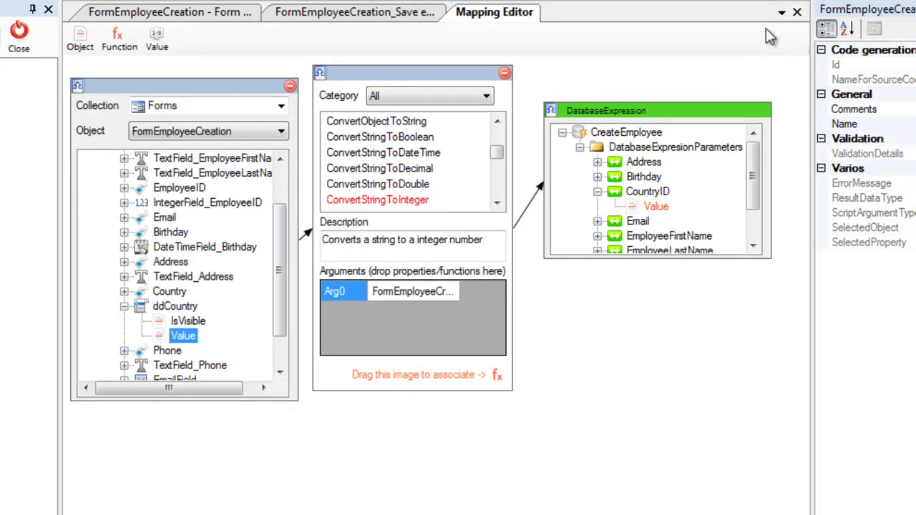
click(796, 11)
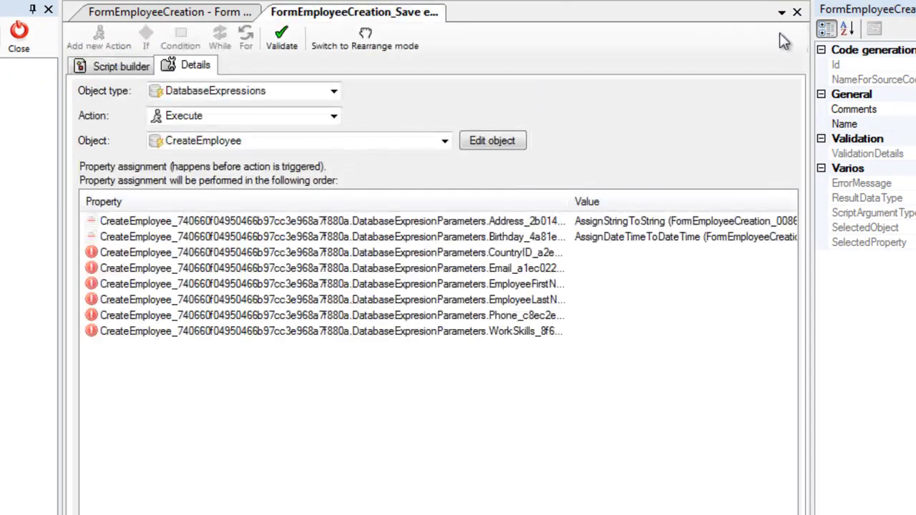
Step: Open the Email parameter's mapping and add a source object based on the FormEmployeeCreation form, with its Fields expanded
click(159, 268)
double_click(218, 267)
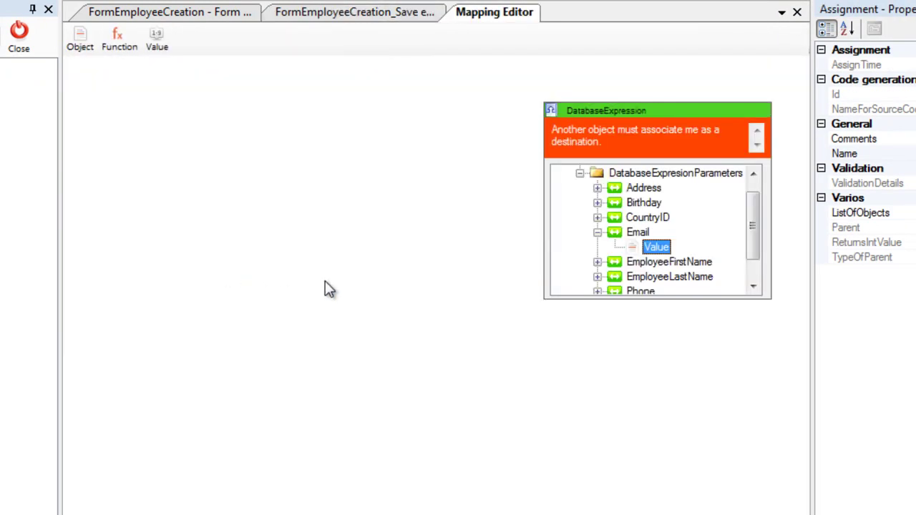
drag(80, 37, 100, 127)
click(173, 184)
click(188, 242)
click(204, 208)
click(203, 223)
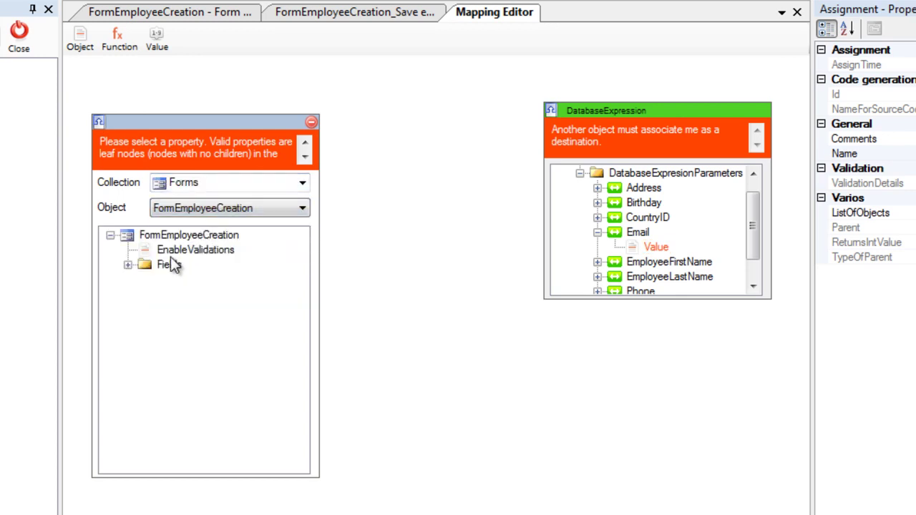
double_click(170, 263)
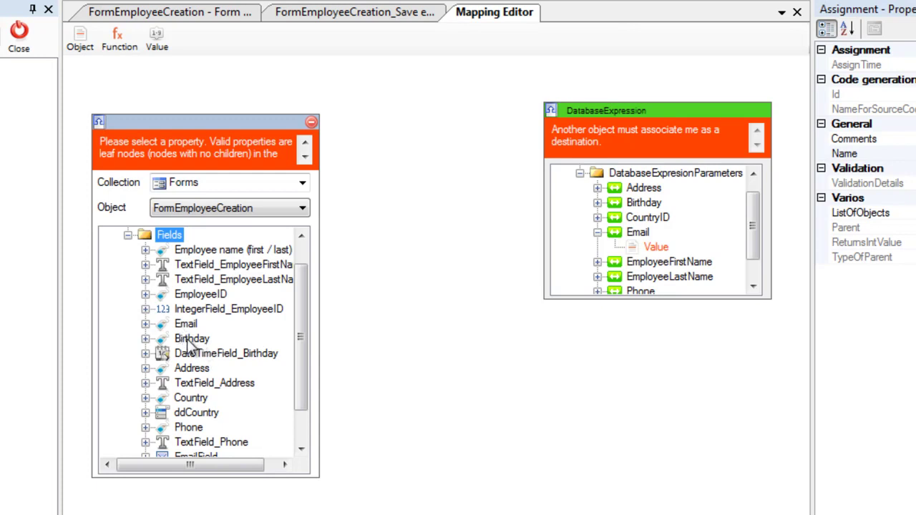
Step: Map the Value of EmailField to the Value of the Email parameter and close the mapping
drag(298, 373, 258, 421)
double_click(196, 413)
click(205, 442)
drag(204, 442, 657, 250)
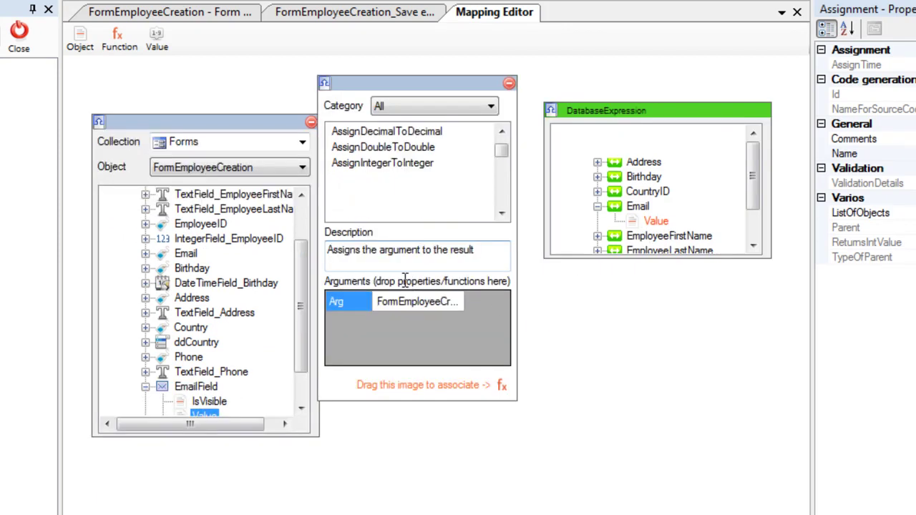
click(796, 12)
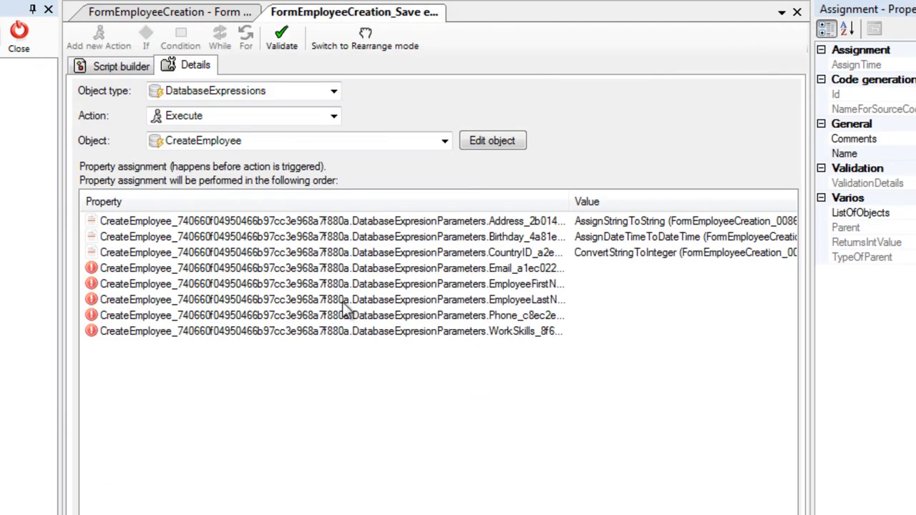
Step: Open the EmployeeFirstName parameter's mapping and add a source object based on the FormEmployeeCreation form, with its Fields expanded
click(114, 283)
double_click(114, 283)
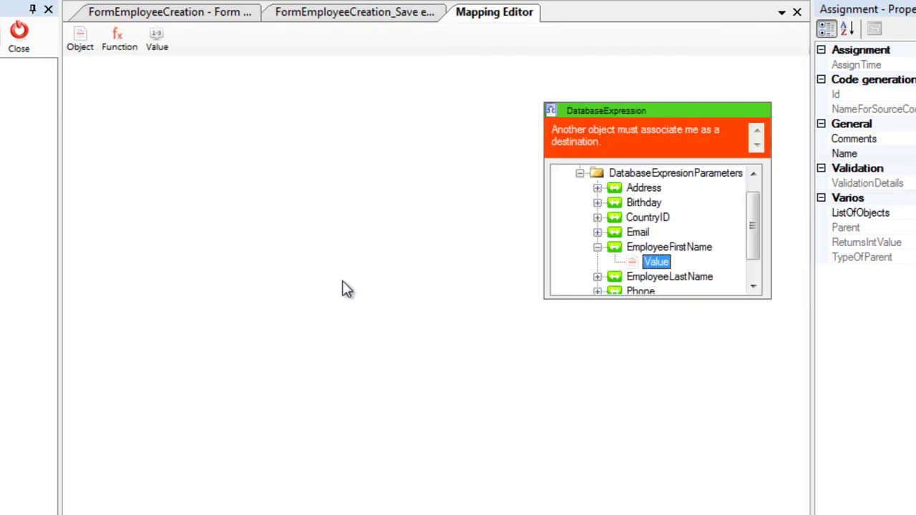
drag(80, 38, 79, 100)
click(218, 161)
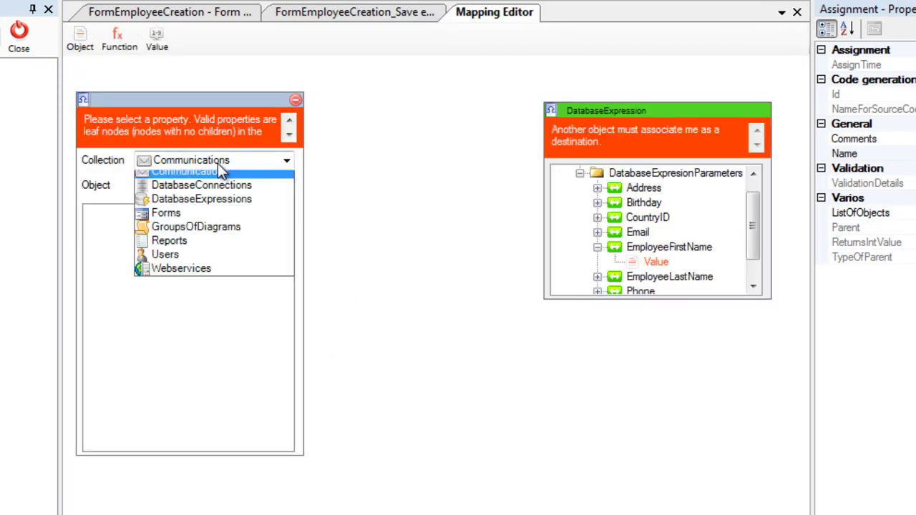
click(180, 218)
click(212, 188)
click(192, 205)
double_click(156, 301)
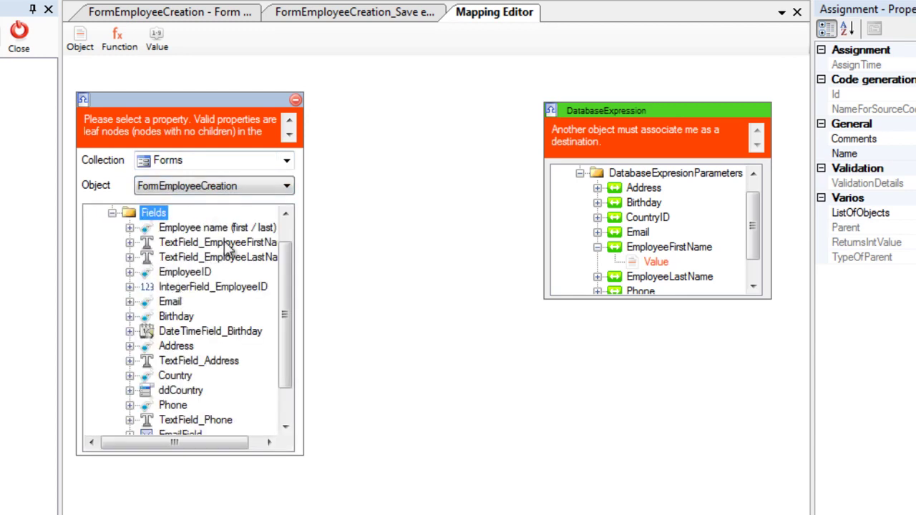
Step: Map the Value of the employee first name text field to the EmployeeFirstName parameter's Value and close the mapping
click(218, 243)
double_click(209, 242)
click(189, 272)
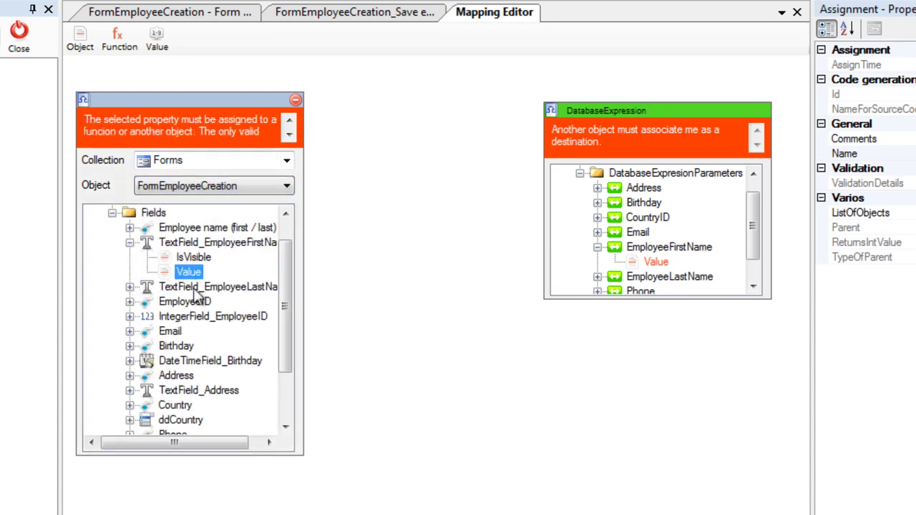
drag(189, 272, 655, 266)
mouse_move(435, 77)
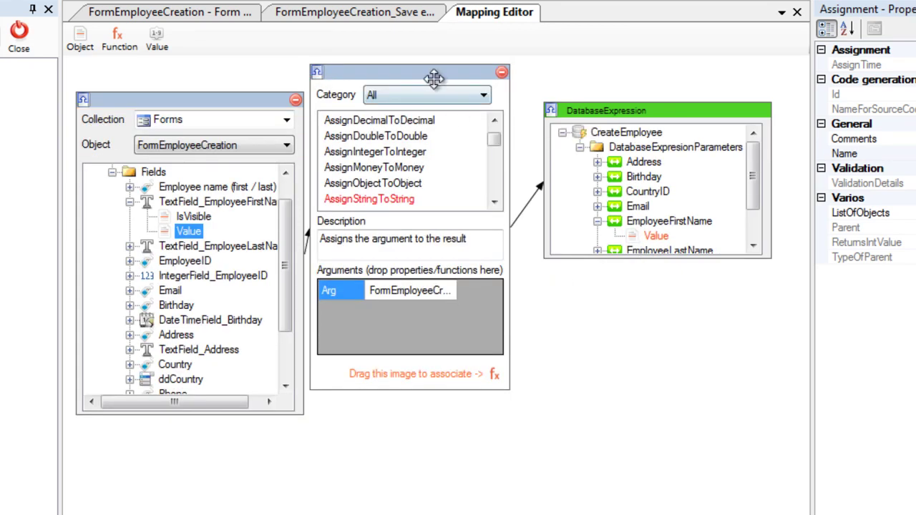
click(796, 12)
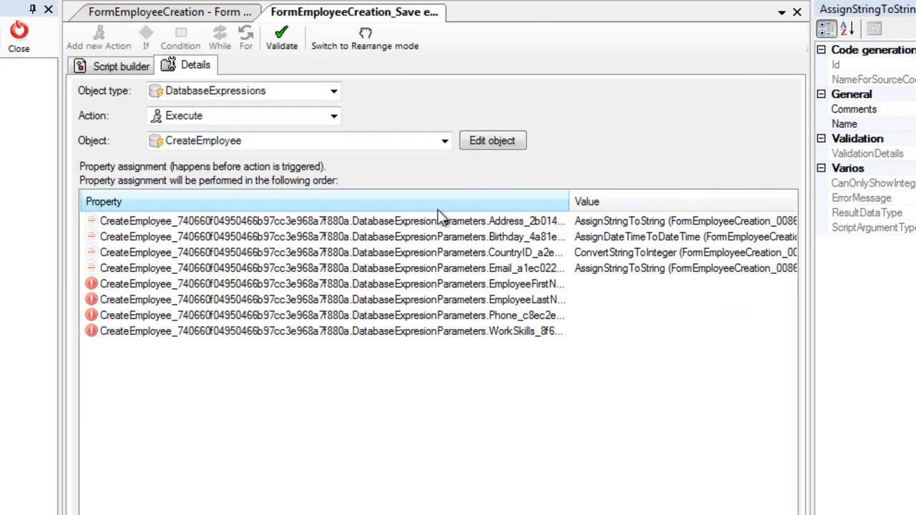
Step: Open the EmployeeLastName parameter's mapping and add a source object based on the FormEmployeeCreation form, with its Fields expanded
double_click(135, 299)
drag(81, 37, 75, 89)
click(170, 160)
click(182, 215)
click(213, 183)
click(192, 198)
click(214, 183)
click(189, 198)
double_click(151, 240)
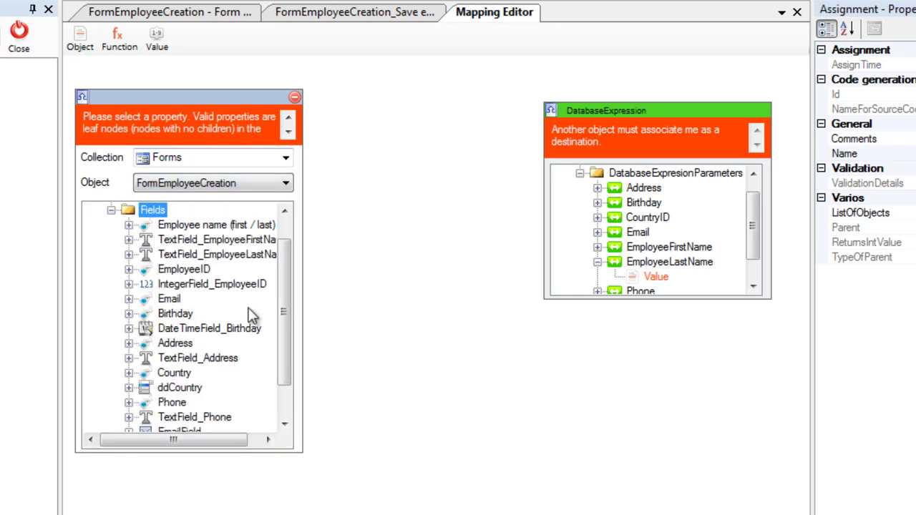
Step: Map the Value of the employee last name text field to the EmployeeLastName parameter's Value and close the mapping
double_click(230, 256)
click(190, 284)
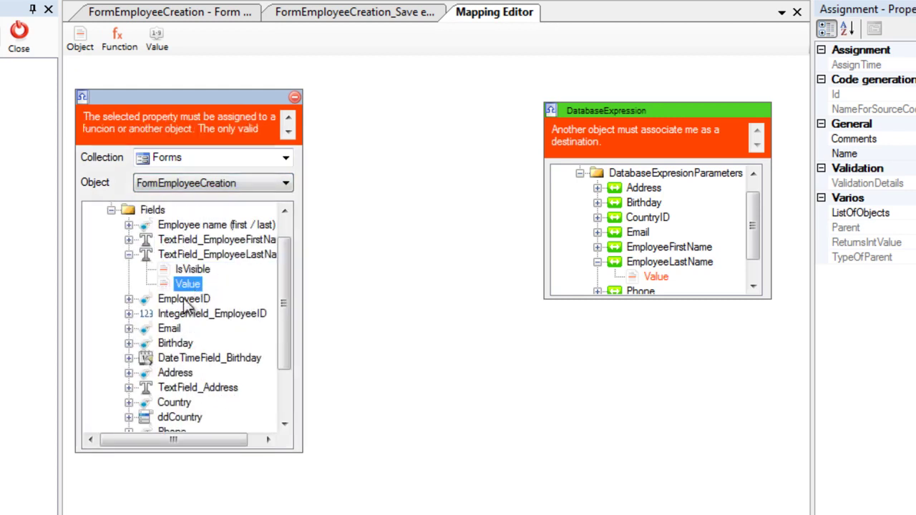
drag(204, 284, 664, 286)
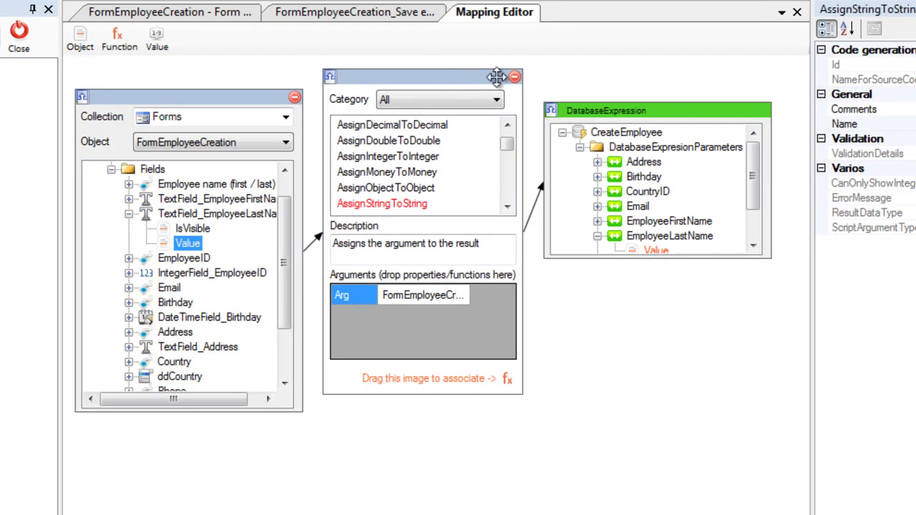
click(797, 12)
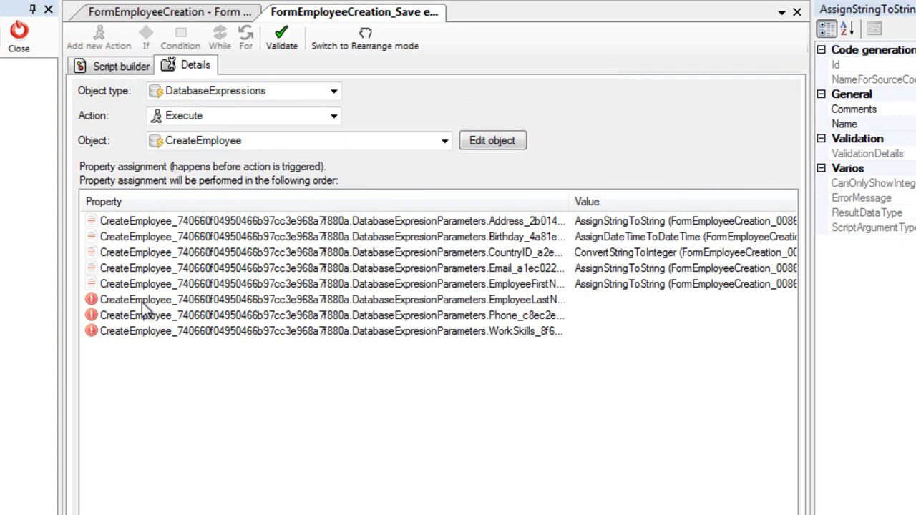
Step: Open the Phone parameter's mapping and place a source object in the mapping editor
click(187, 315)
double_click(210, 319)
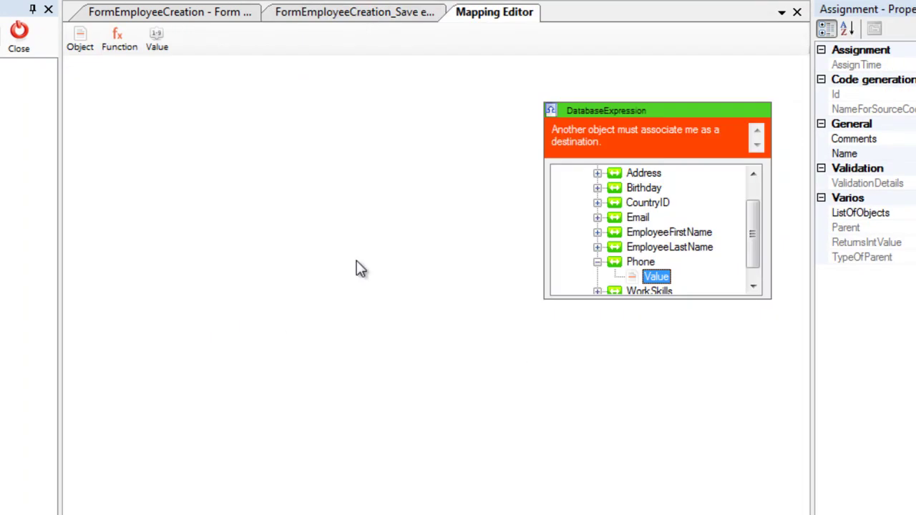
drag(82, 58, 83, 92)
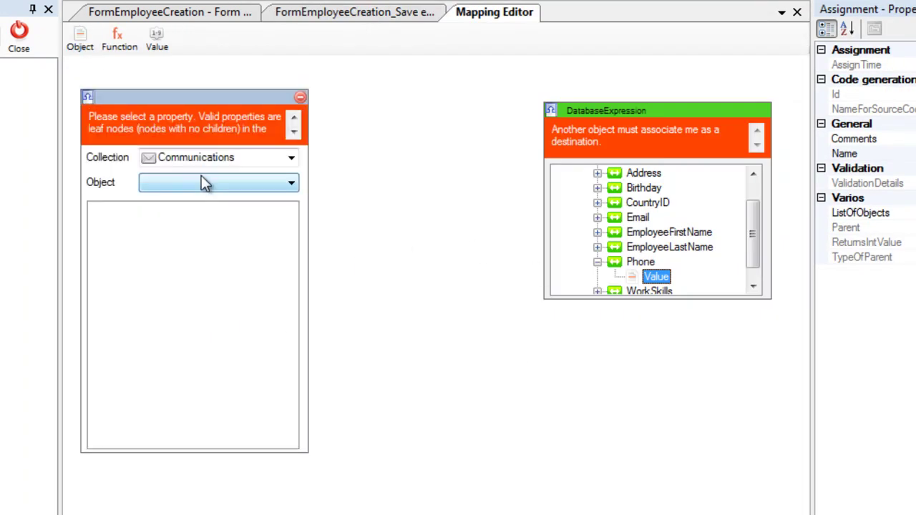
Step: Set the source object for the Phone mapping to the FormEmployeeCreation form from the Forms collection and expand its Fields
click(203, 184)
click(218, 157)
click(171, 216)
click(215, 184)
click(209, 198)
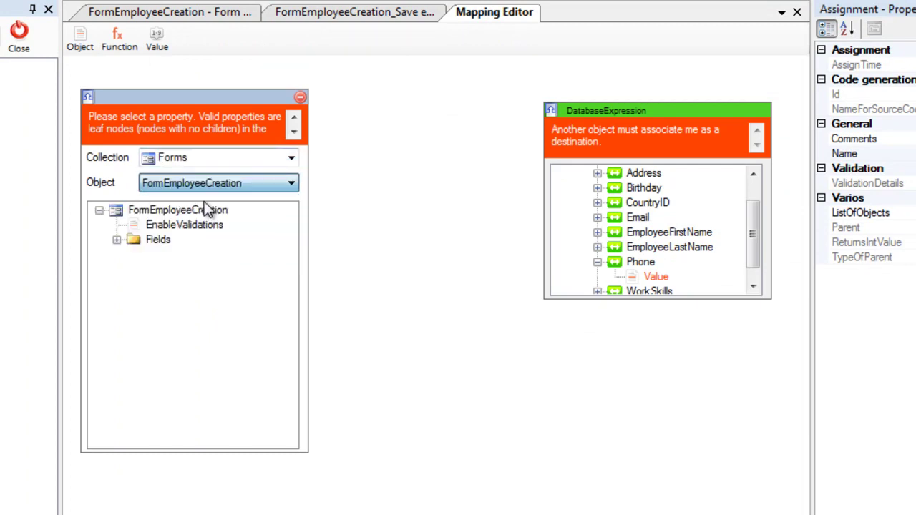
double_click(151, 237)
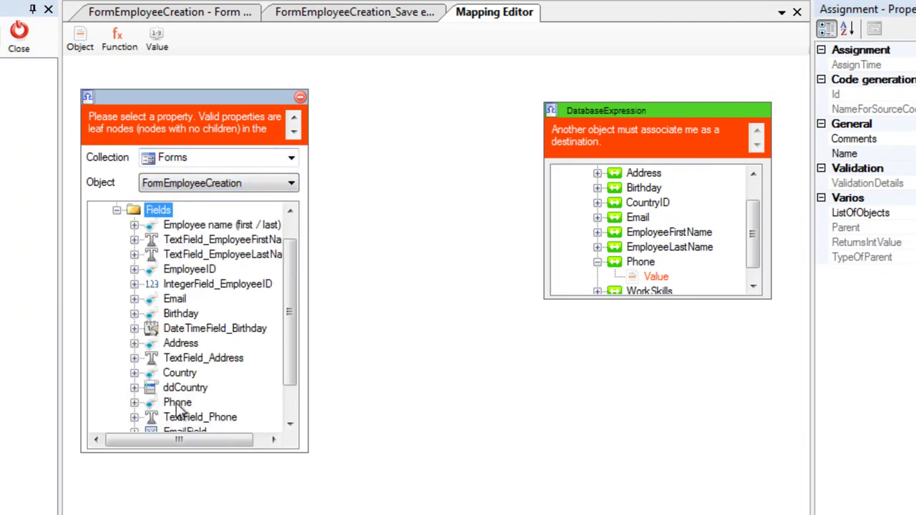
Step: Map the Value of TextField_Phone to the Phone parameter's Value and close the mapping
double_click(180, 416)
click(192, 417)
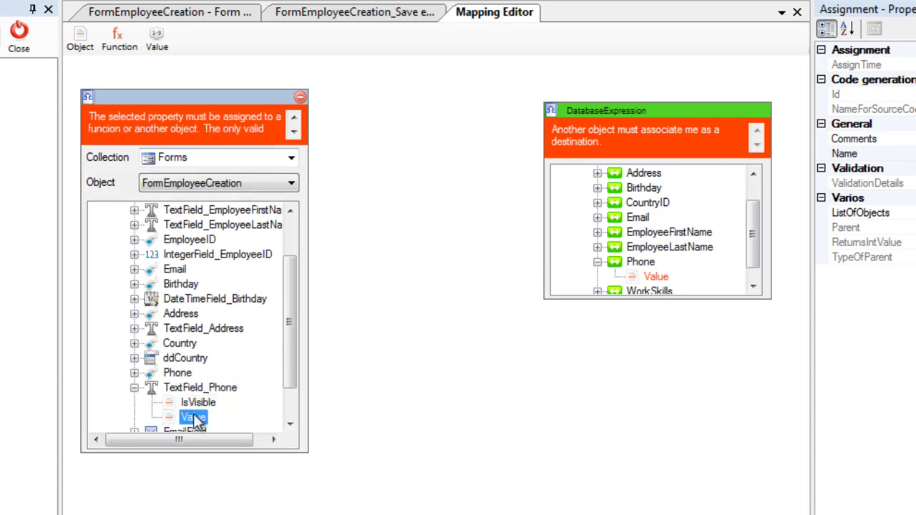
drag(193, 417, 648, 278)
drag(425, 72, 446, 72)
click(796, 12)
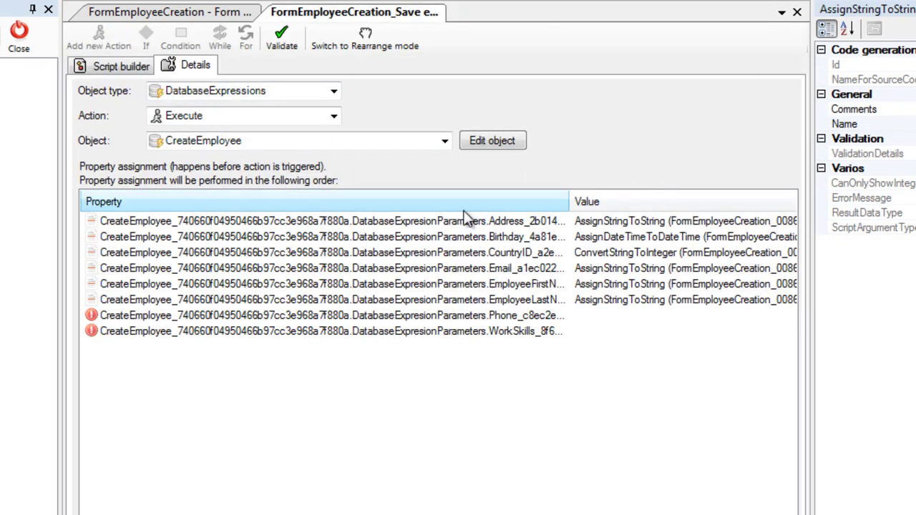
Step: Delete the WorkSkills parameter assignment from the CreateEmployee action and close the script
double_click(142, 333)
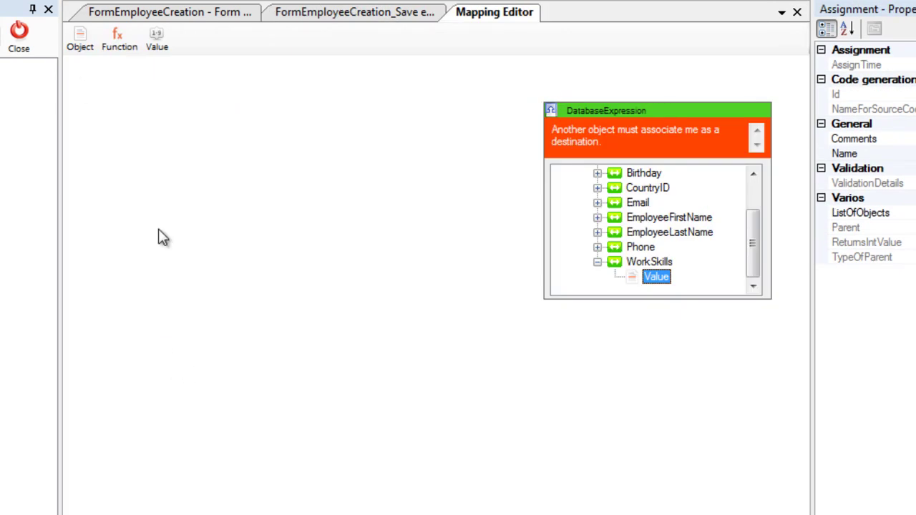
click(796, 12)
click(161, 331)
right_click(161, 331)
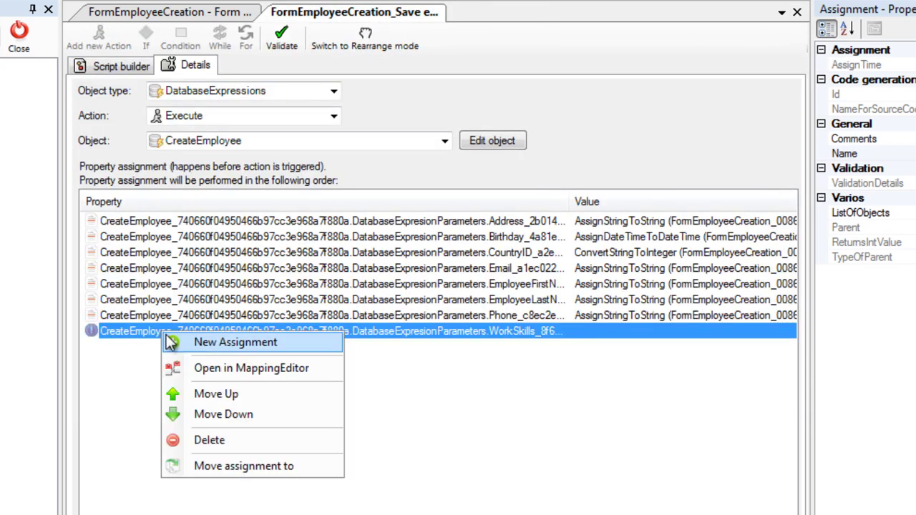
click(207, 437)
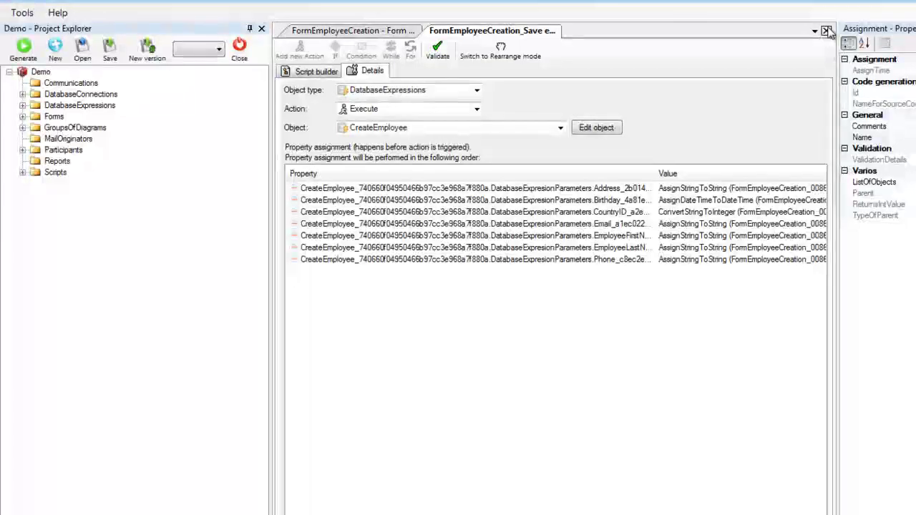
click(824, 29)
Step: Remove the WorkSkills column row from the CreateEmployee database expression and close the query
double_click(79, 105)
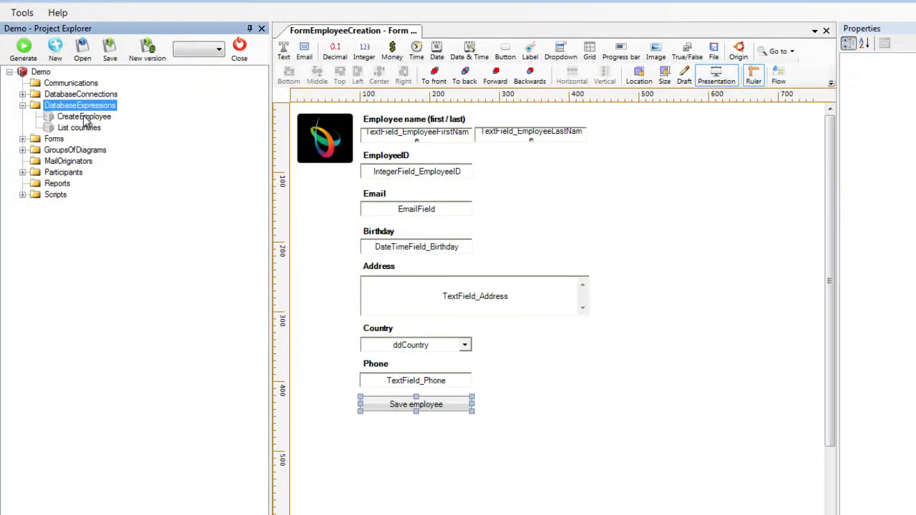
double_click(83, 116)
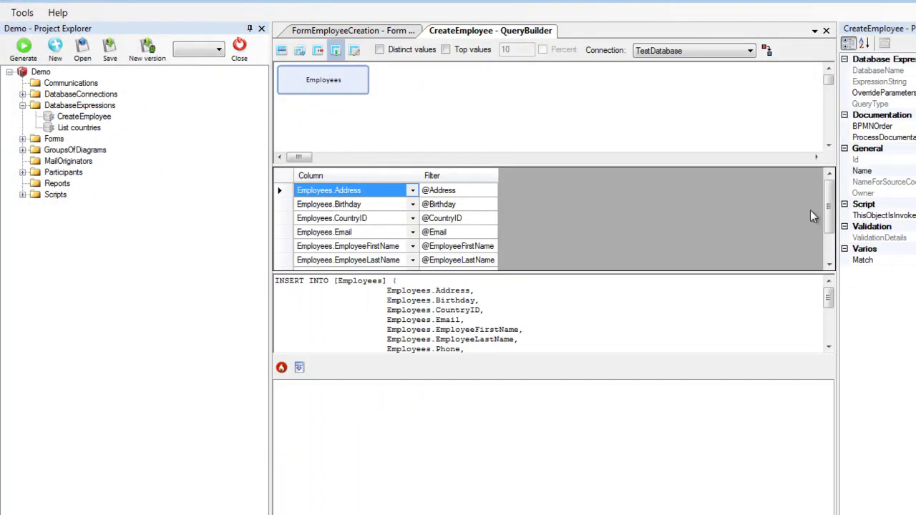
scroll(829, 215, down, 1)
right_click(343, 246)
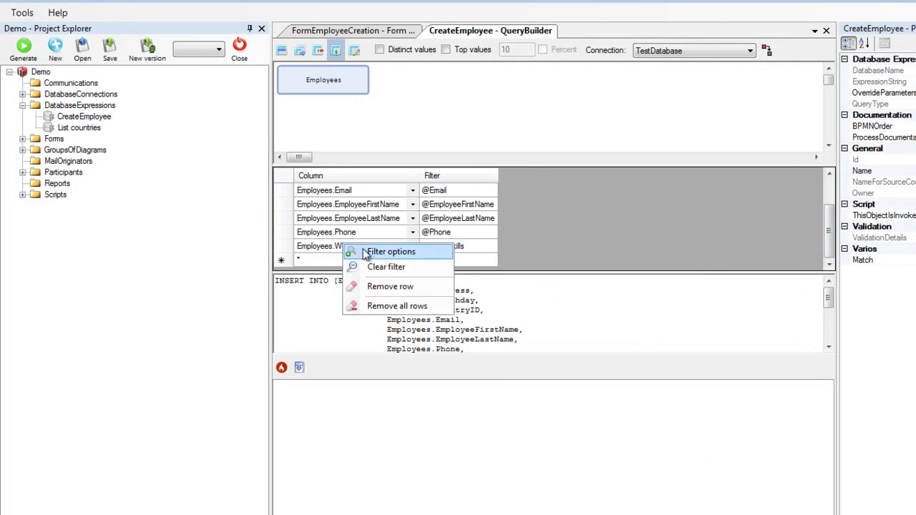
click(397, 287)
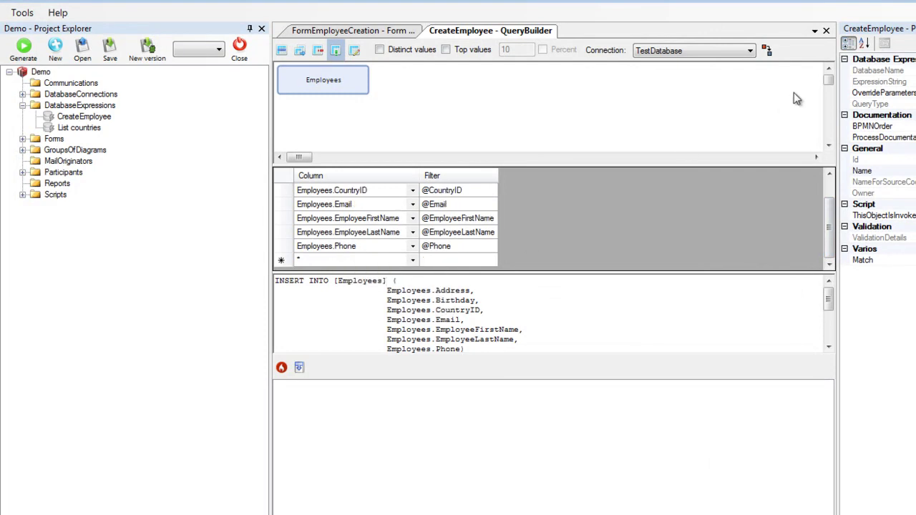
click(826, 30)
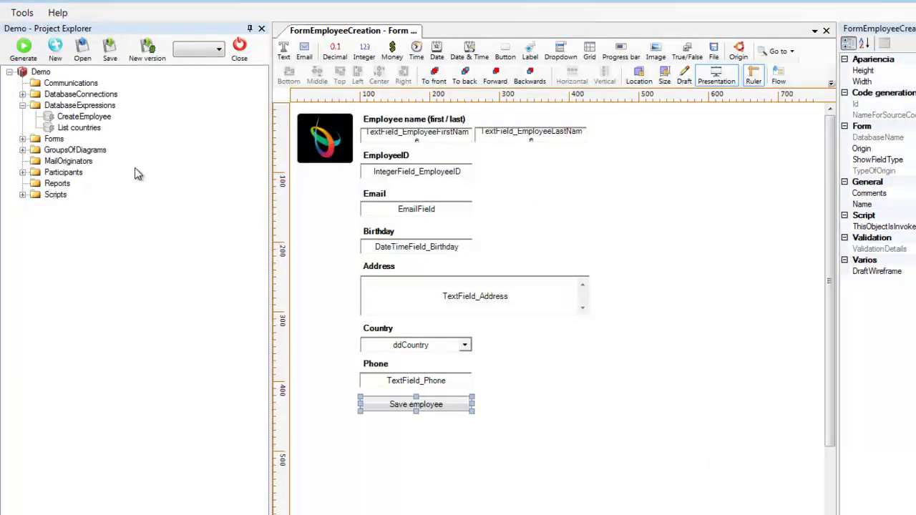
Step: Review the property assignments of the CreateEmployee action in the Save employee button's Clicked script, then close the script
right_click(458, 406)
mouse_move(554, 356)
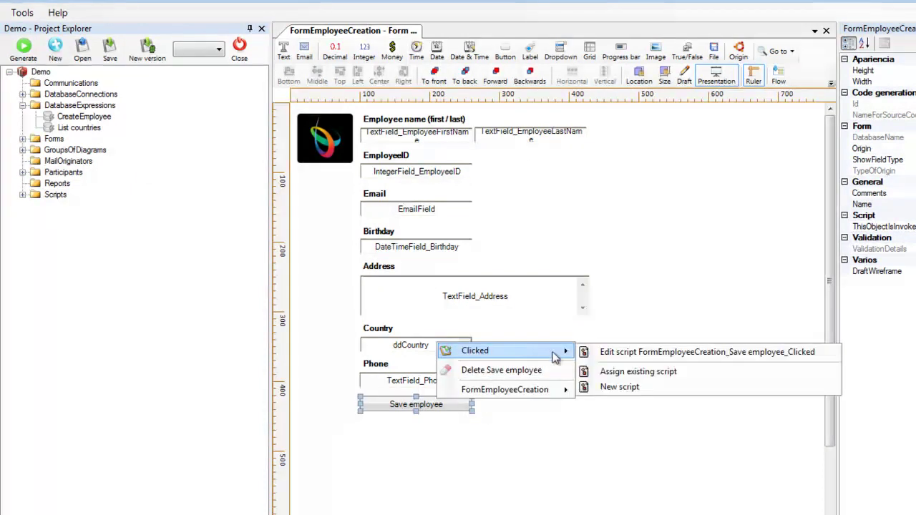
click(652, 352)
double_click(378, 145)
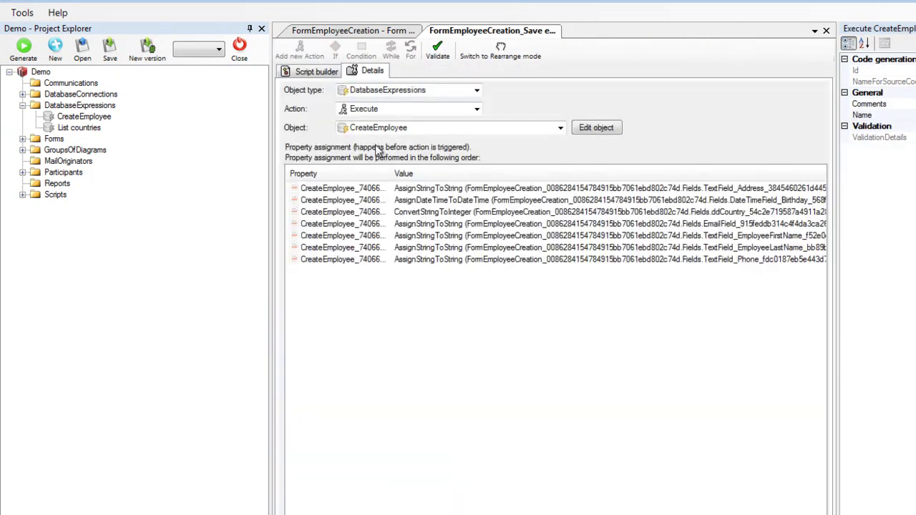
drag(390, 174, 431, 174)
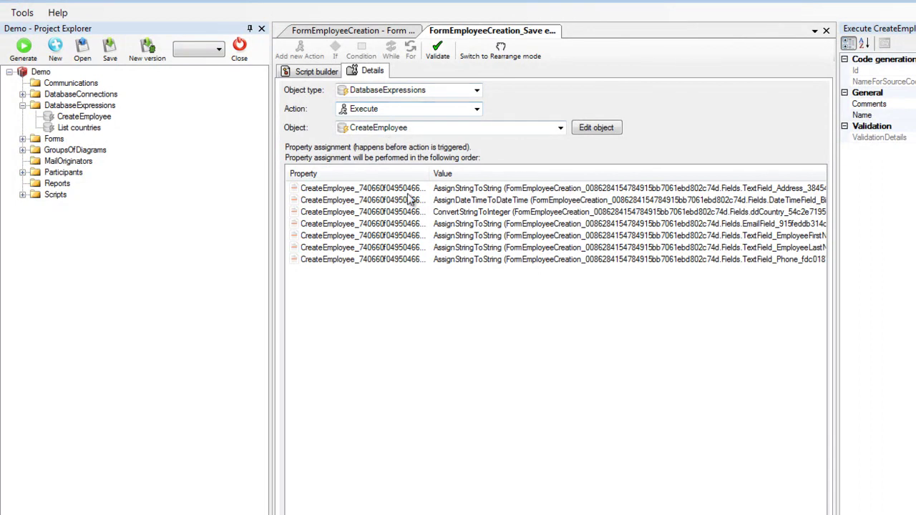
click(825, 32)
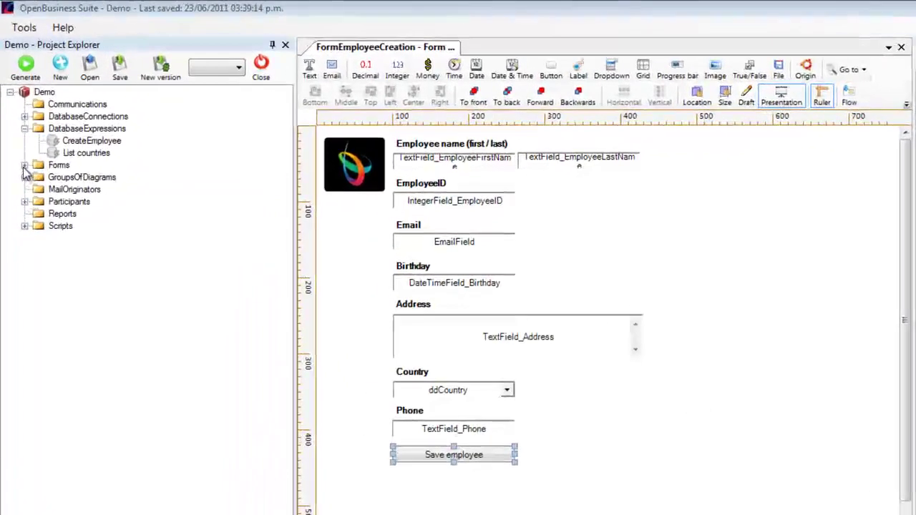
Step: Open the BusinessProcessDiagram from the HHRR group of diagrams
click(26, 189)
click(38, 201)
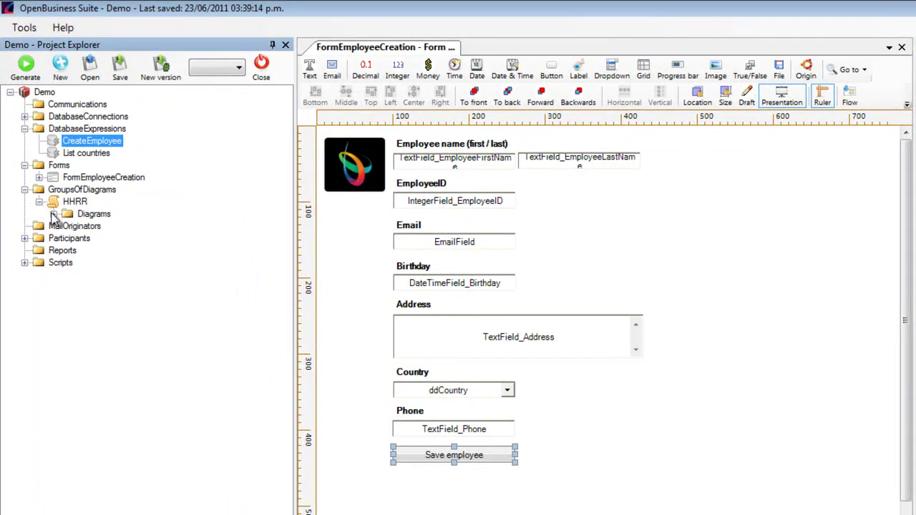
click(53, 215)
double_click(100, 226)
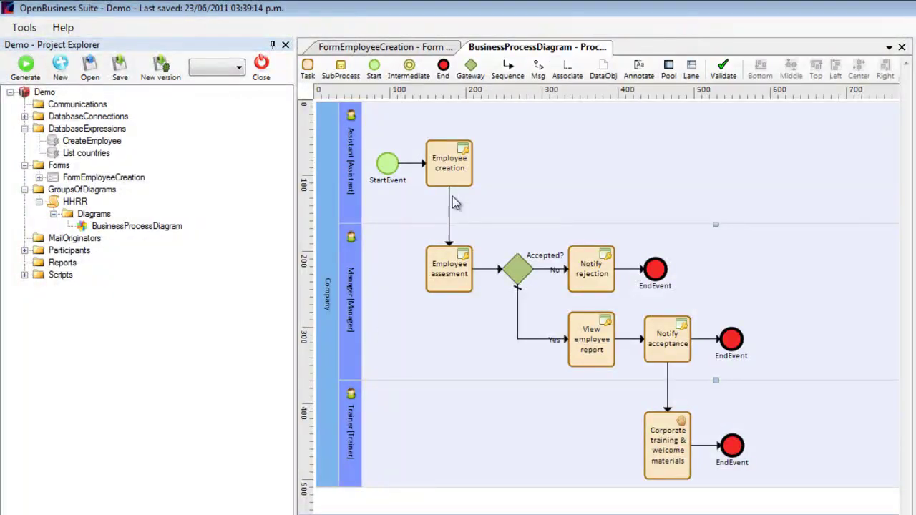
Step: Create a script for the Employee creation task and add an action to it
click(461, 167)
right_click(461, 166)
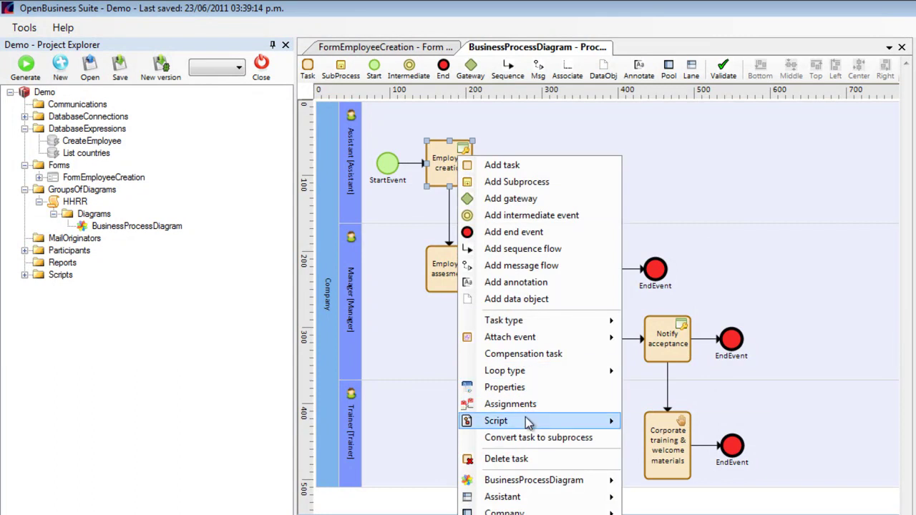
mouse_move(599, 422)
click(684, 423)
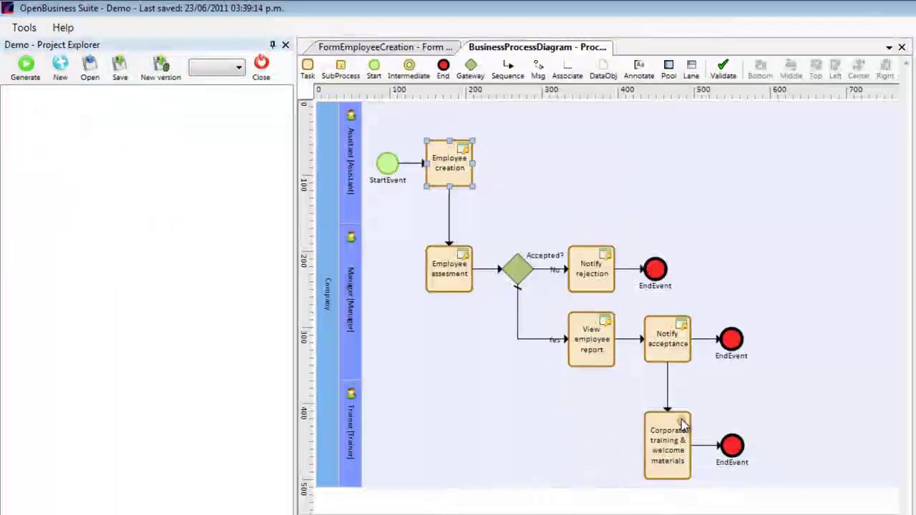
click(327, 68)
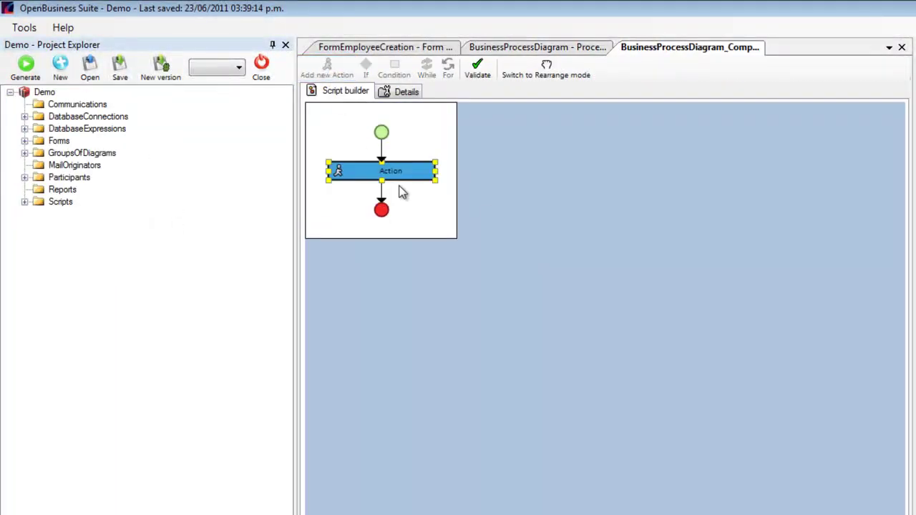
Step: Configure the task script's action to show the FormEmployeeCreation form and close the script
double_click(409, 169)
click(520, 112)
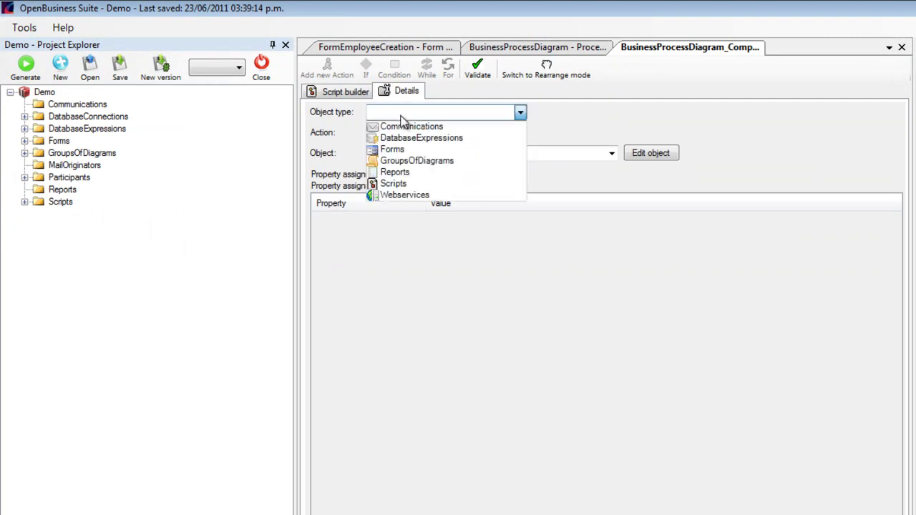
click(403, 150)
click(422, 133)
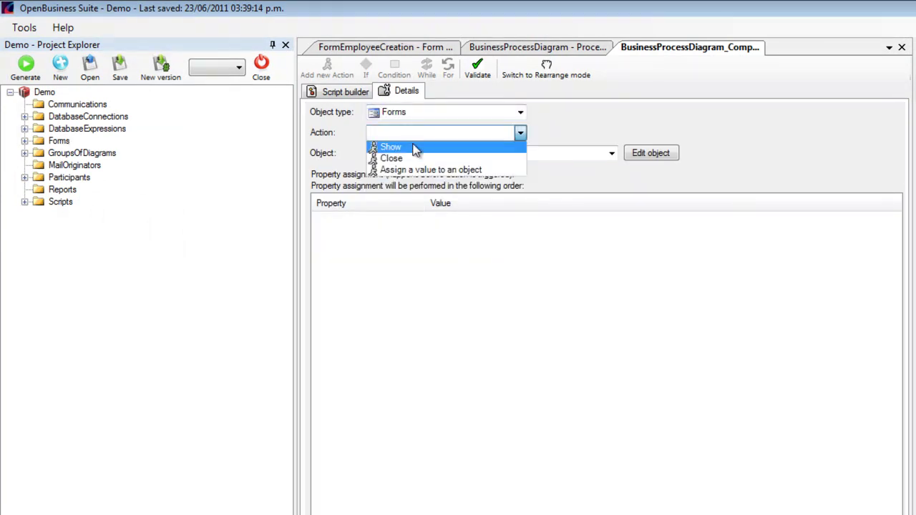
click(417, 146)
click(422, 154)
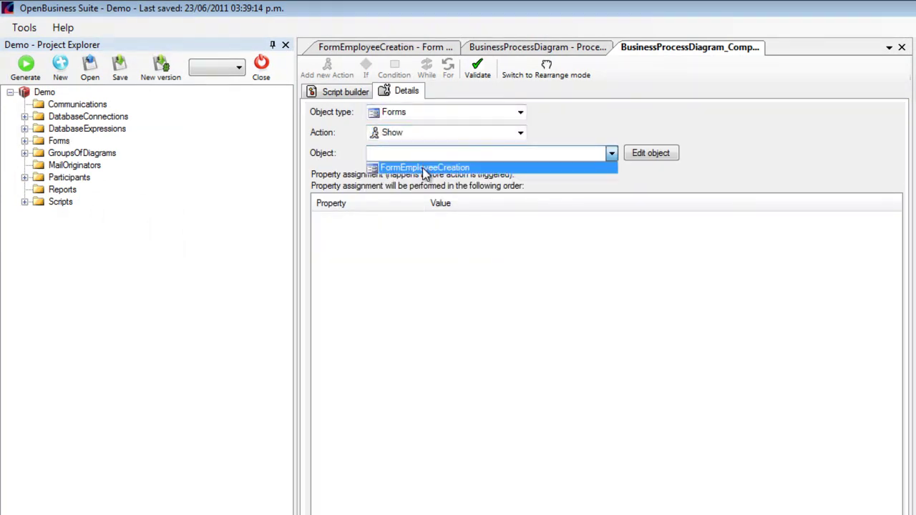
click(422, 167)
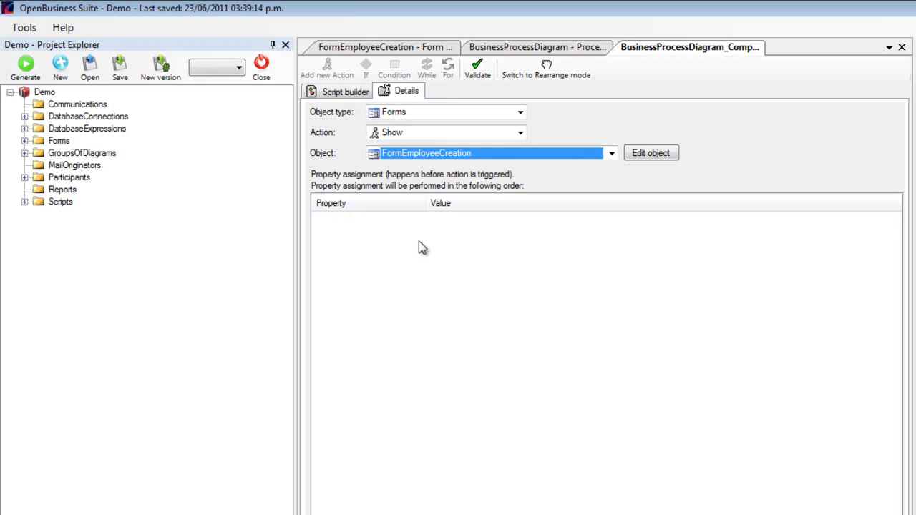
click(902, 47)
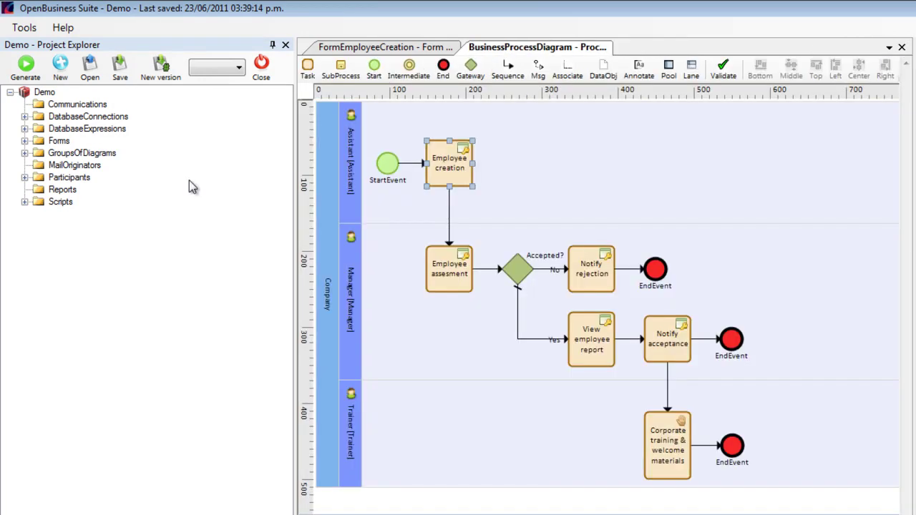
Step: Return to the FormEmployeeCreation form and open the Save employee button's existing Clicked script for editing
click(25, 141)
click(24, 129)
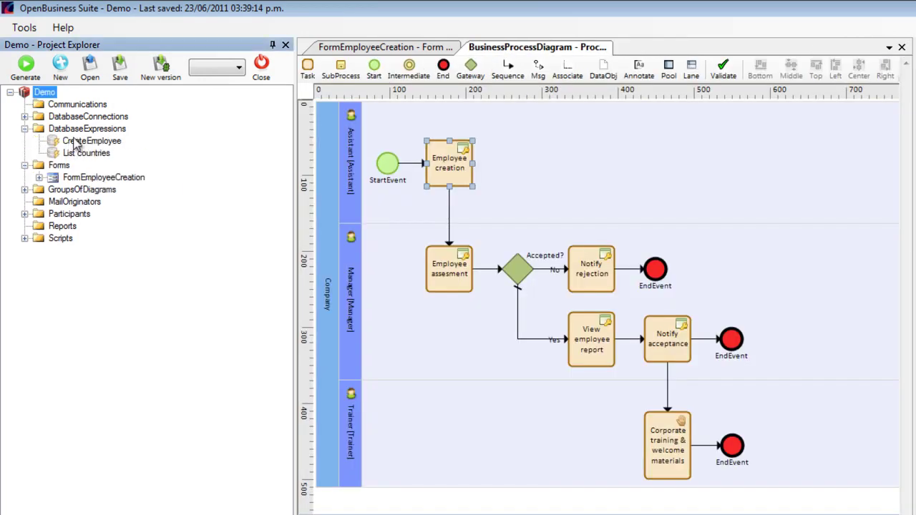
double_click(100, 178)
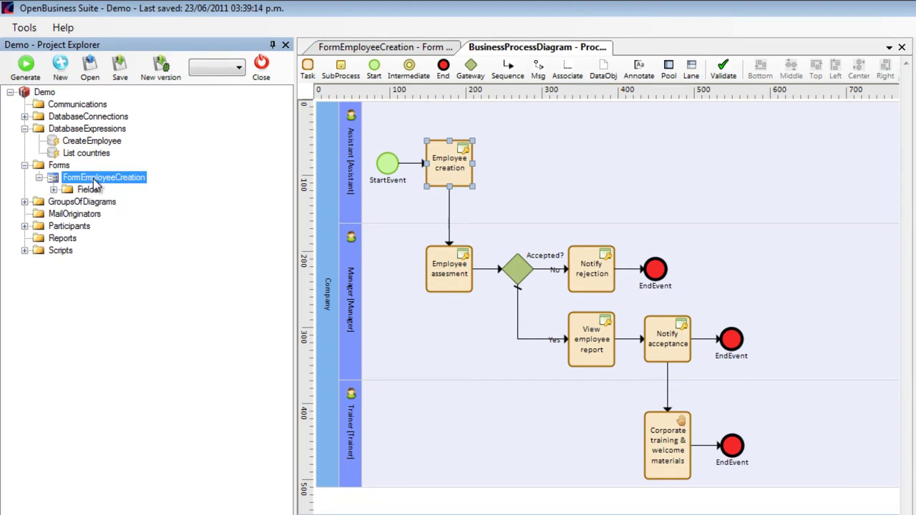
click(455, 455)
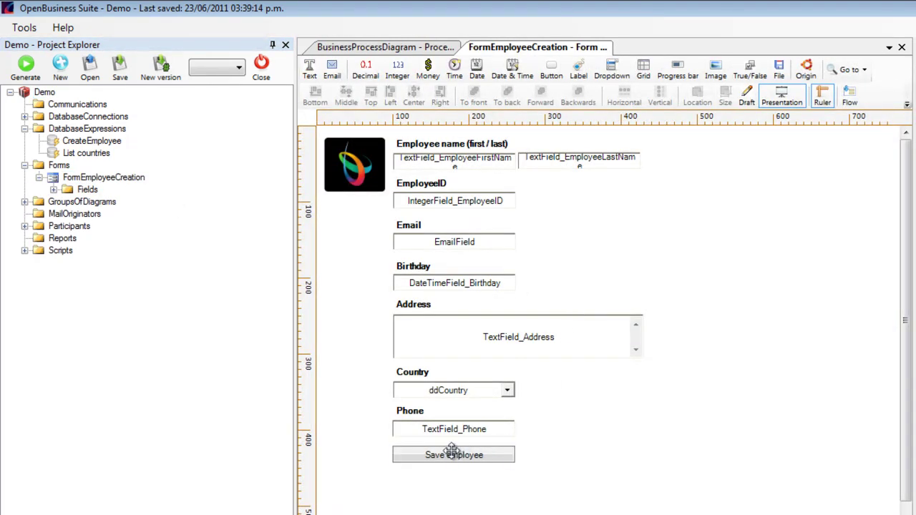
right_click(454, 457)
mouse_move(569, 393)
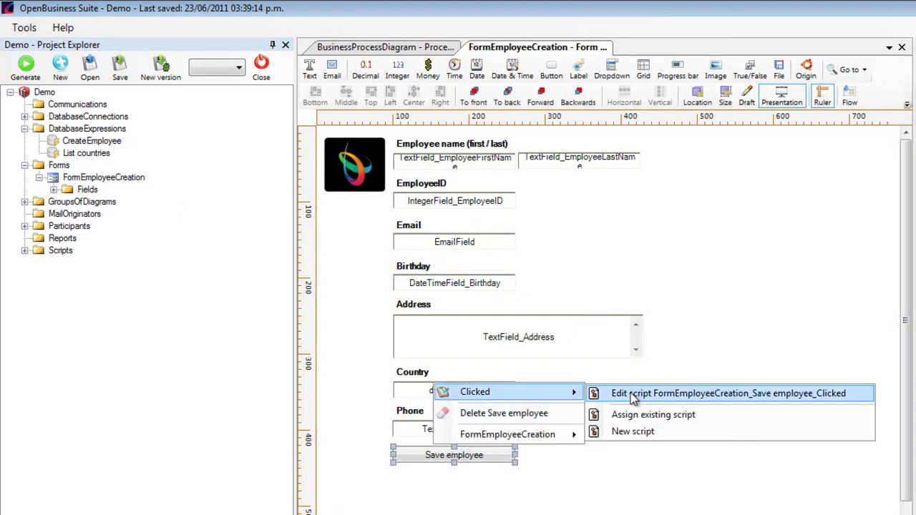
click(681, 395)
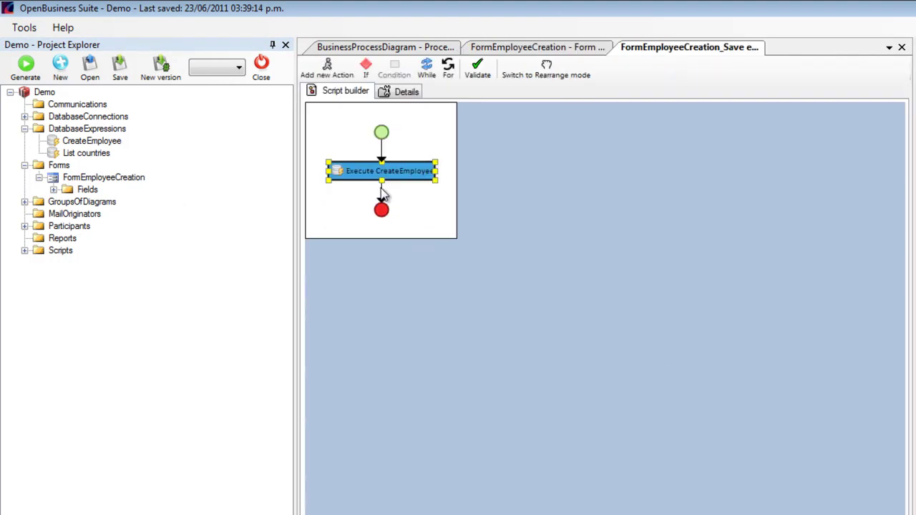
Step: Add an action after Execute CreateEmployee that closes the FormEmployeeCreation form
click(327, 69)
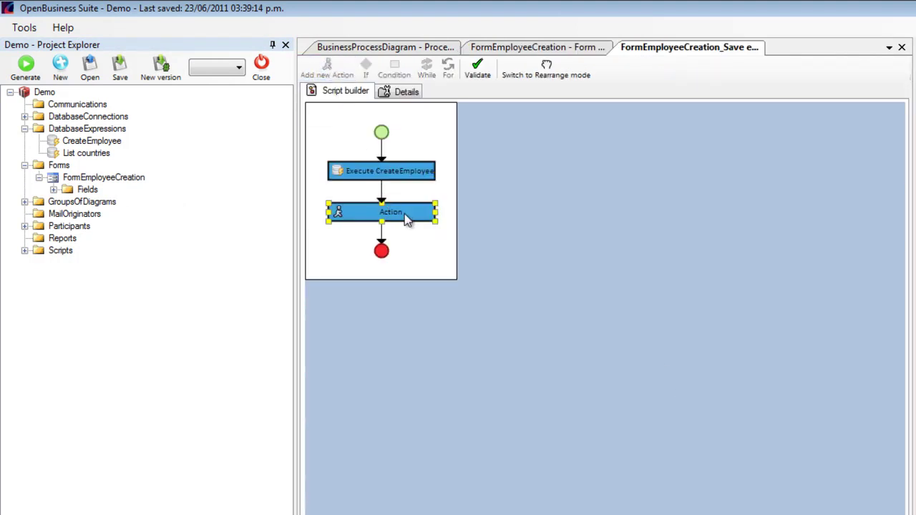
double_click(406, 219)
click(429, 114)
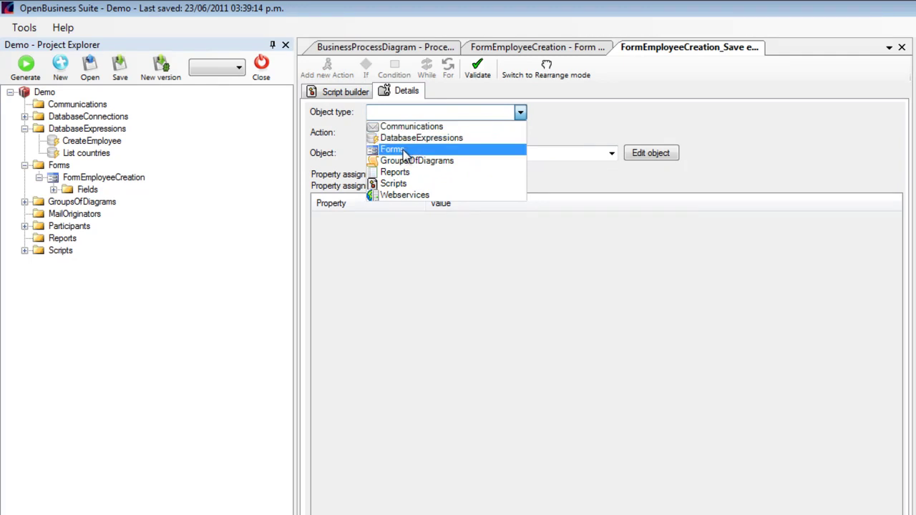
click(390, 149)
click(418, 133)
click(418, 158)
click(421, 154)
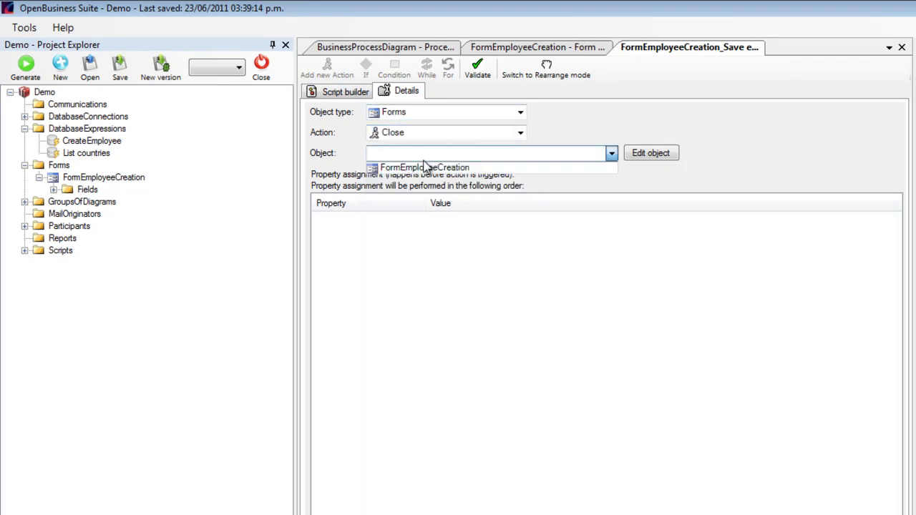
click(422, 169)
Step: Close the button script and the form, and save the project
click(901, 48)
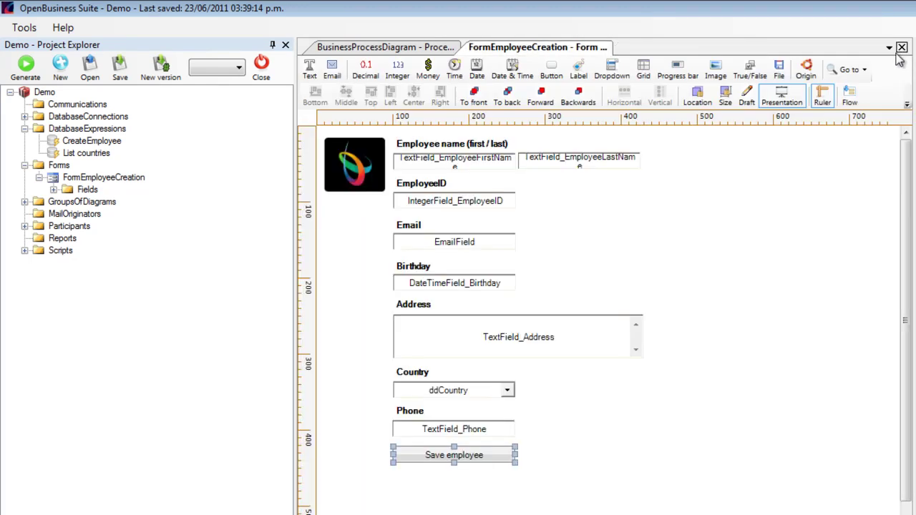
click(901, 47)
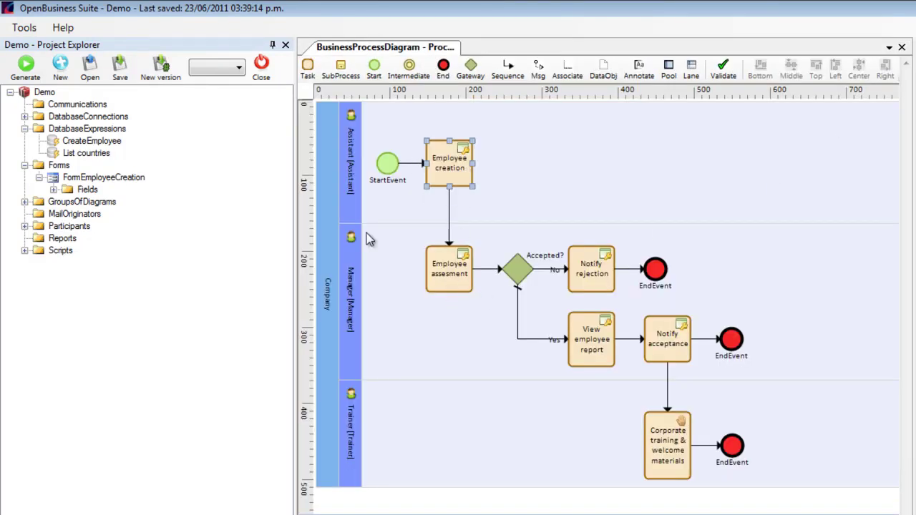
click(120, 67)
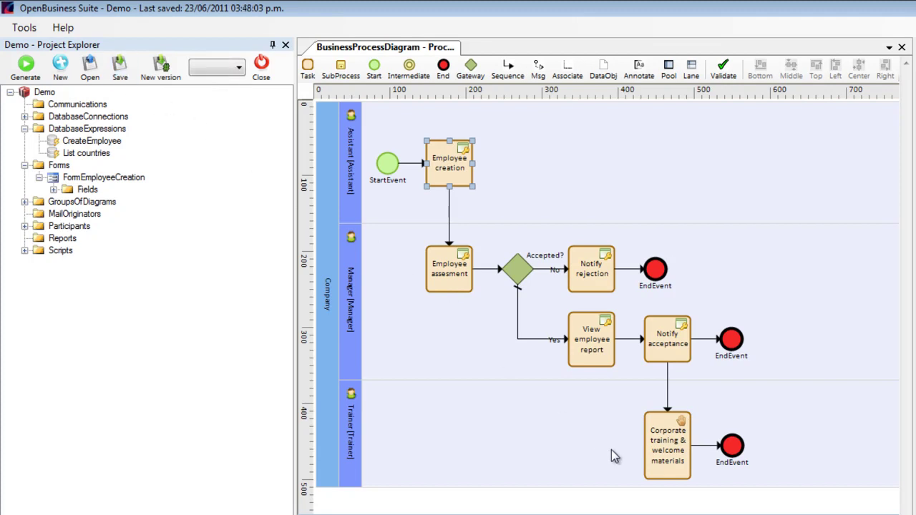